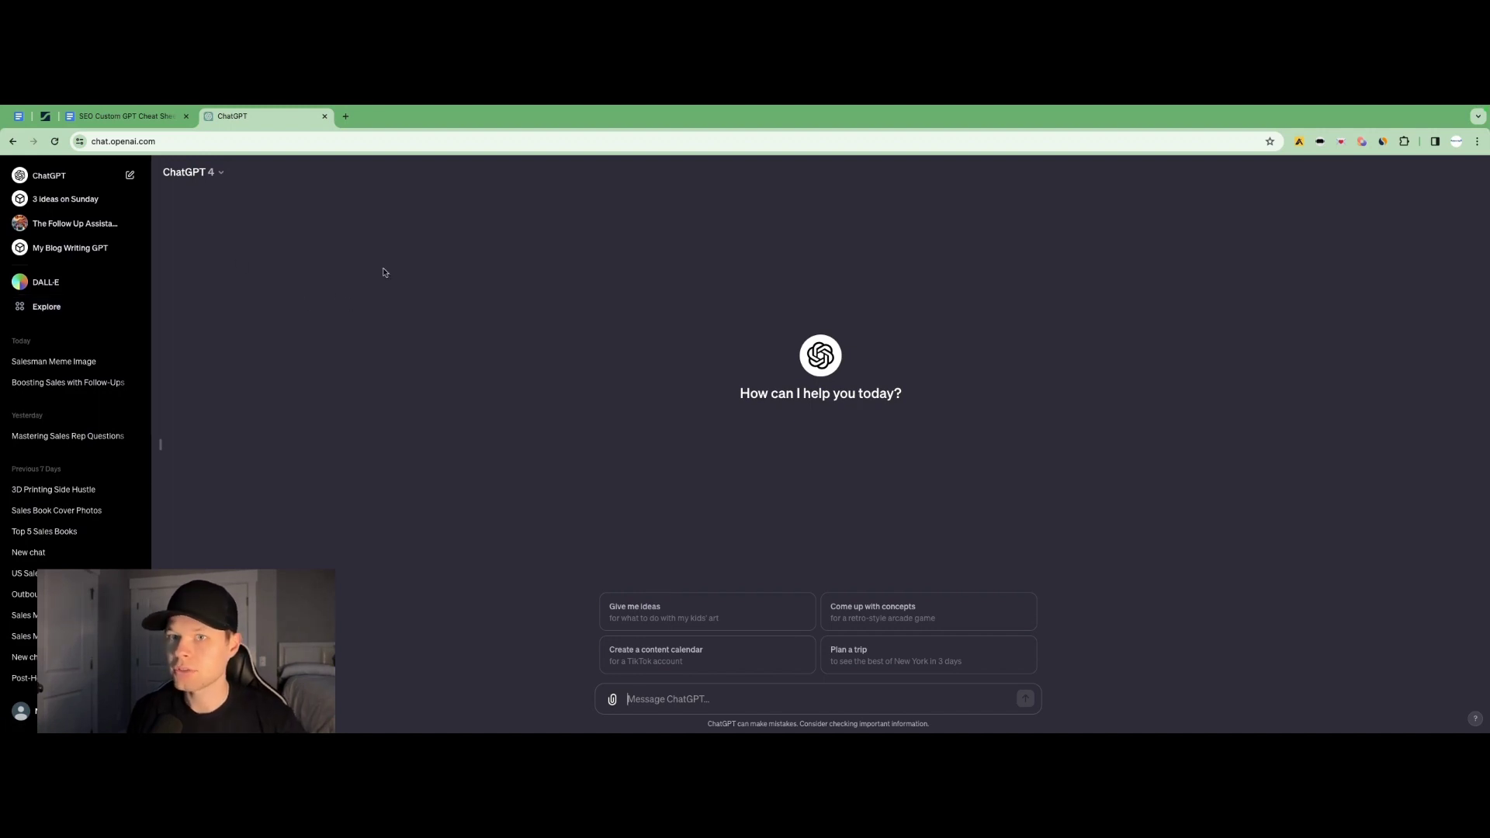
Open Explore to see My GPTs, recent GPTs and those made by OpenAI
{"action": "left_click", "coordinate": [48, 306]}
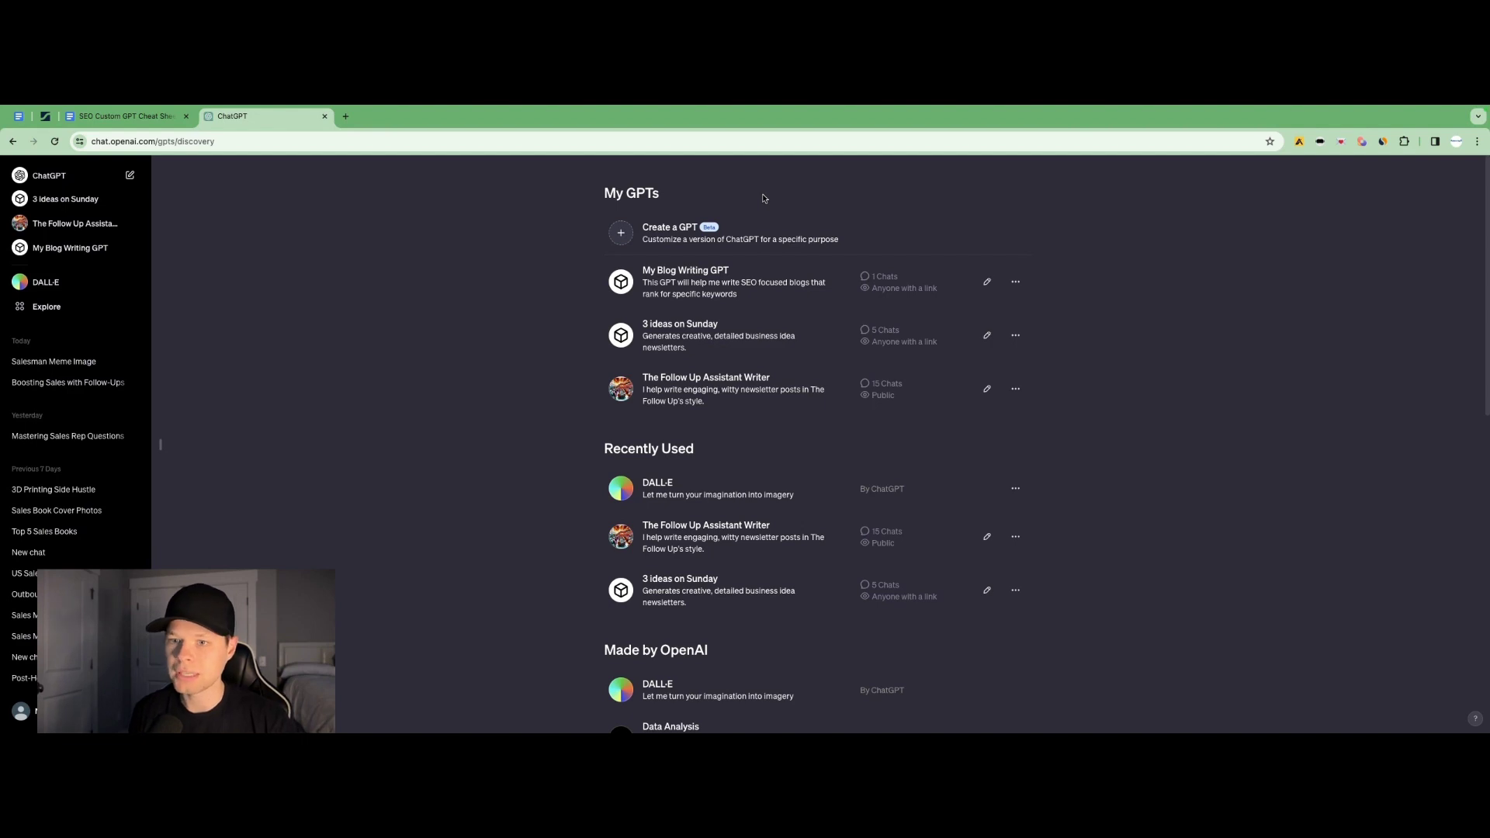
Start a new GPT in the Configure view, then bring up the SEO Custom GPT Cheat Sheet doc
{"action": "left_click", "coordinate": [649, 238]}
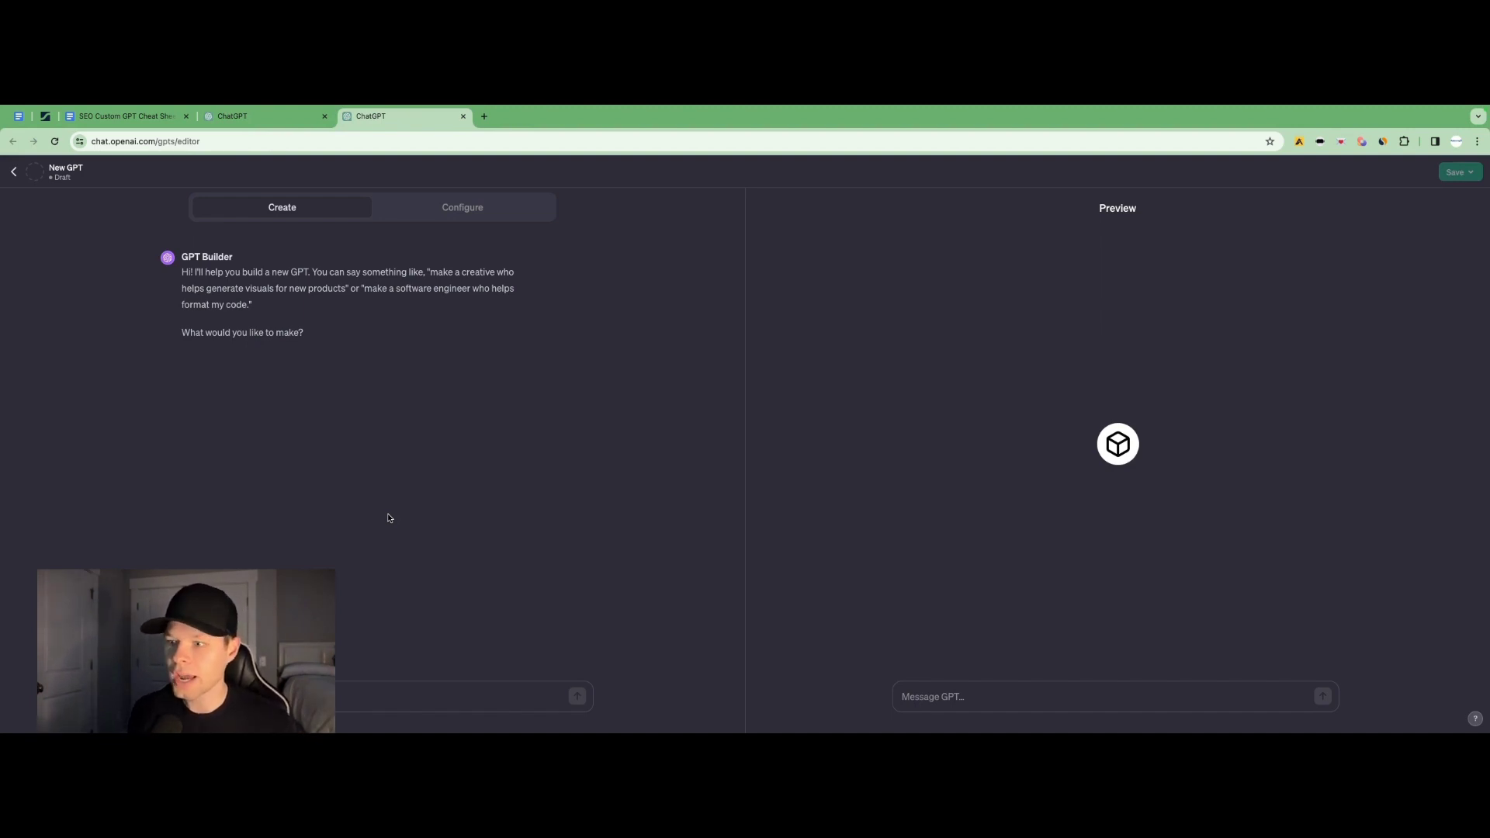
{"action": "left_click", "coordinate": [465, 696]}
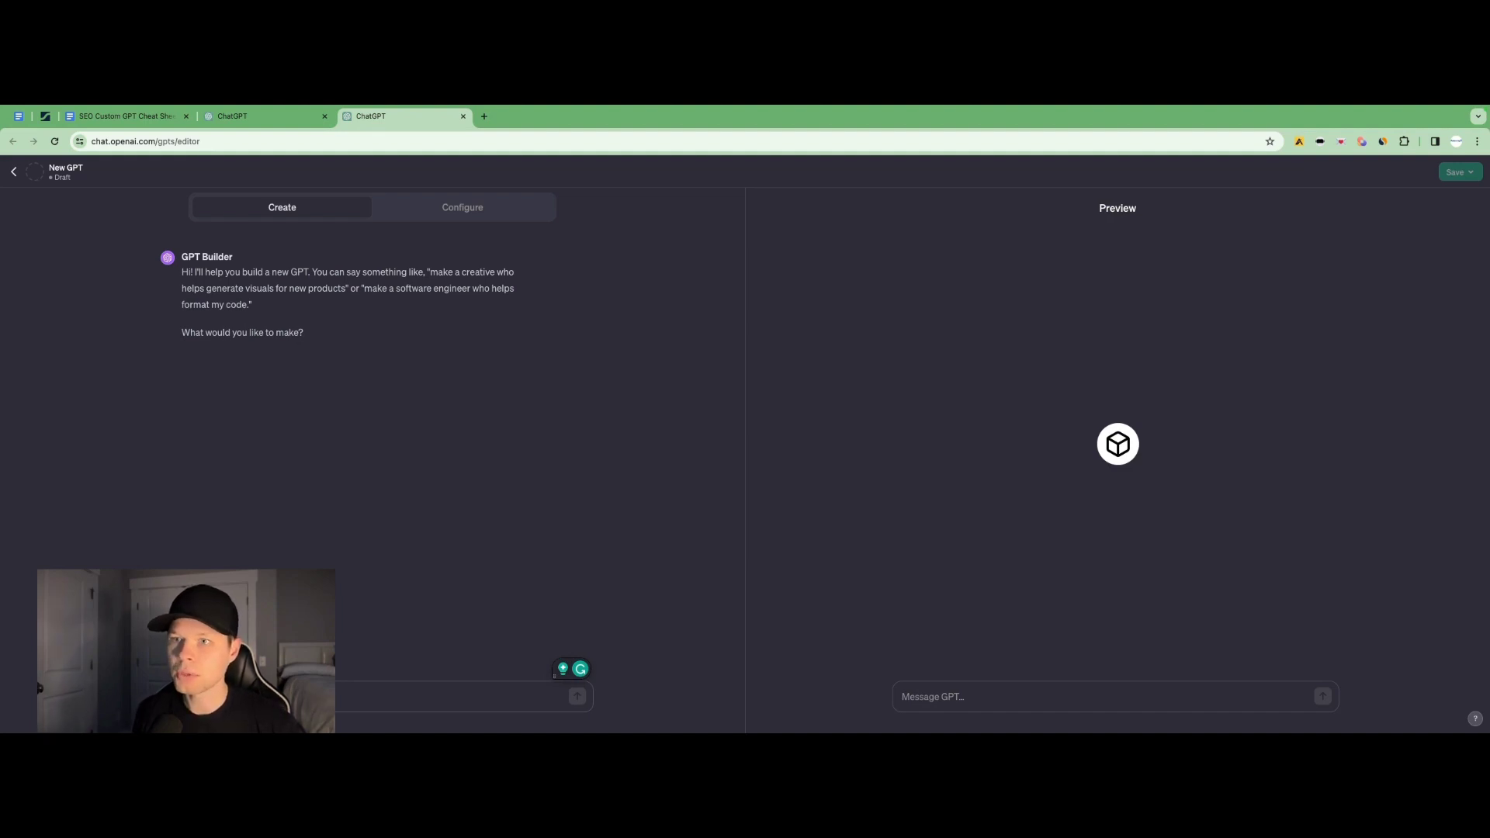
{"action": "left_click", "coordinate": [458, 207]}
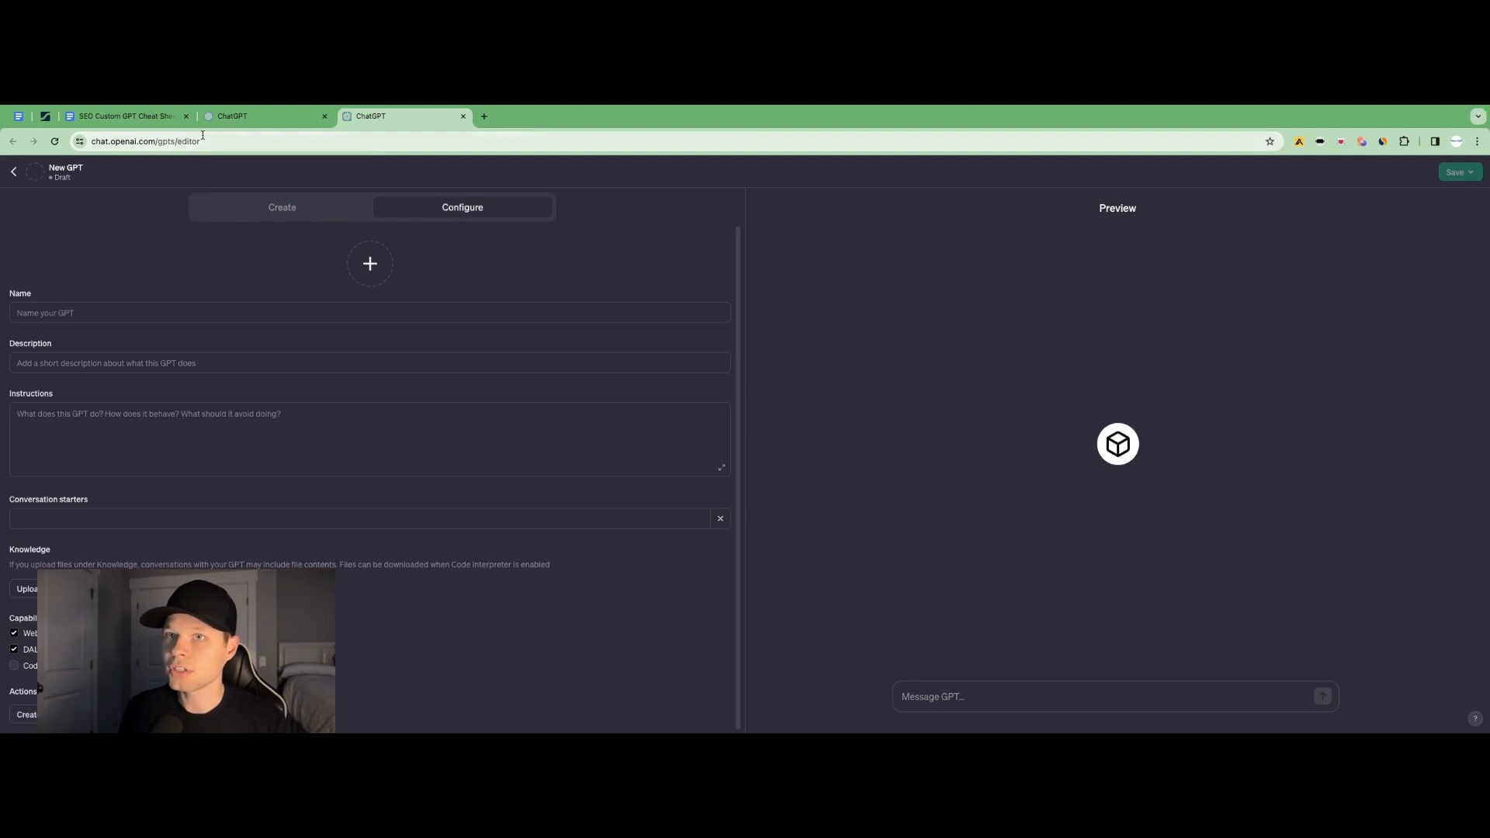
{"action": "left_click", "coordinate": [124, 116]}
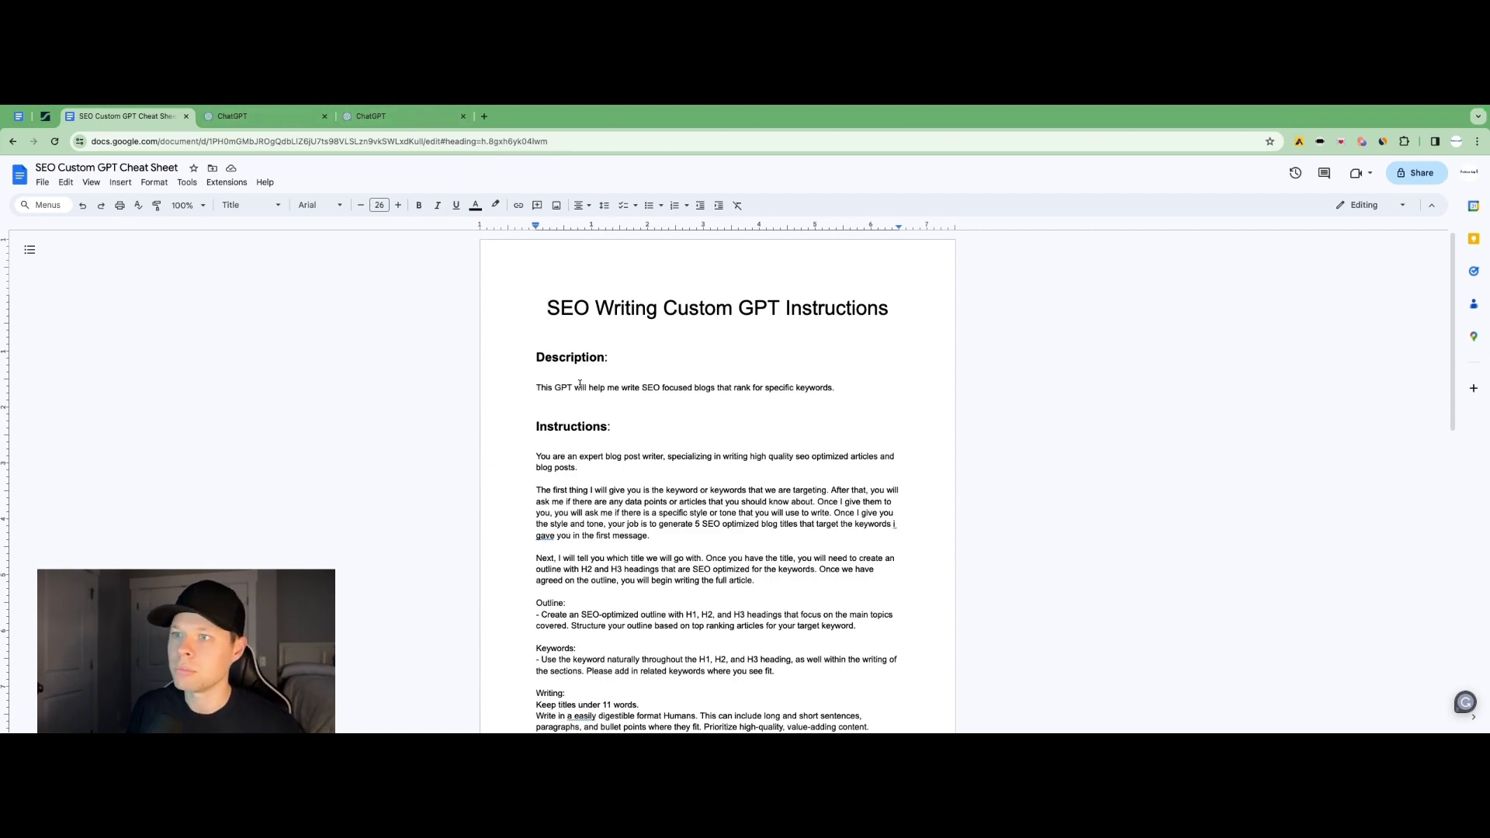
Select and copy the description sentence from the cheat sheet
{"action": "left_click", "coordinate": [633, 390]}
{"action": "triple_click", "coordinate": [633, 391]}
{"action": "double_click", "coordinate": [633, 390]}
{"action": "left_click", "coordinate": [633, 390]}
{"action": "double_click", "coordinate": [633, 390]}
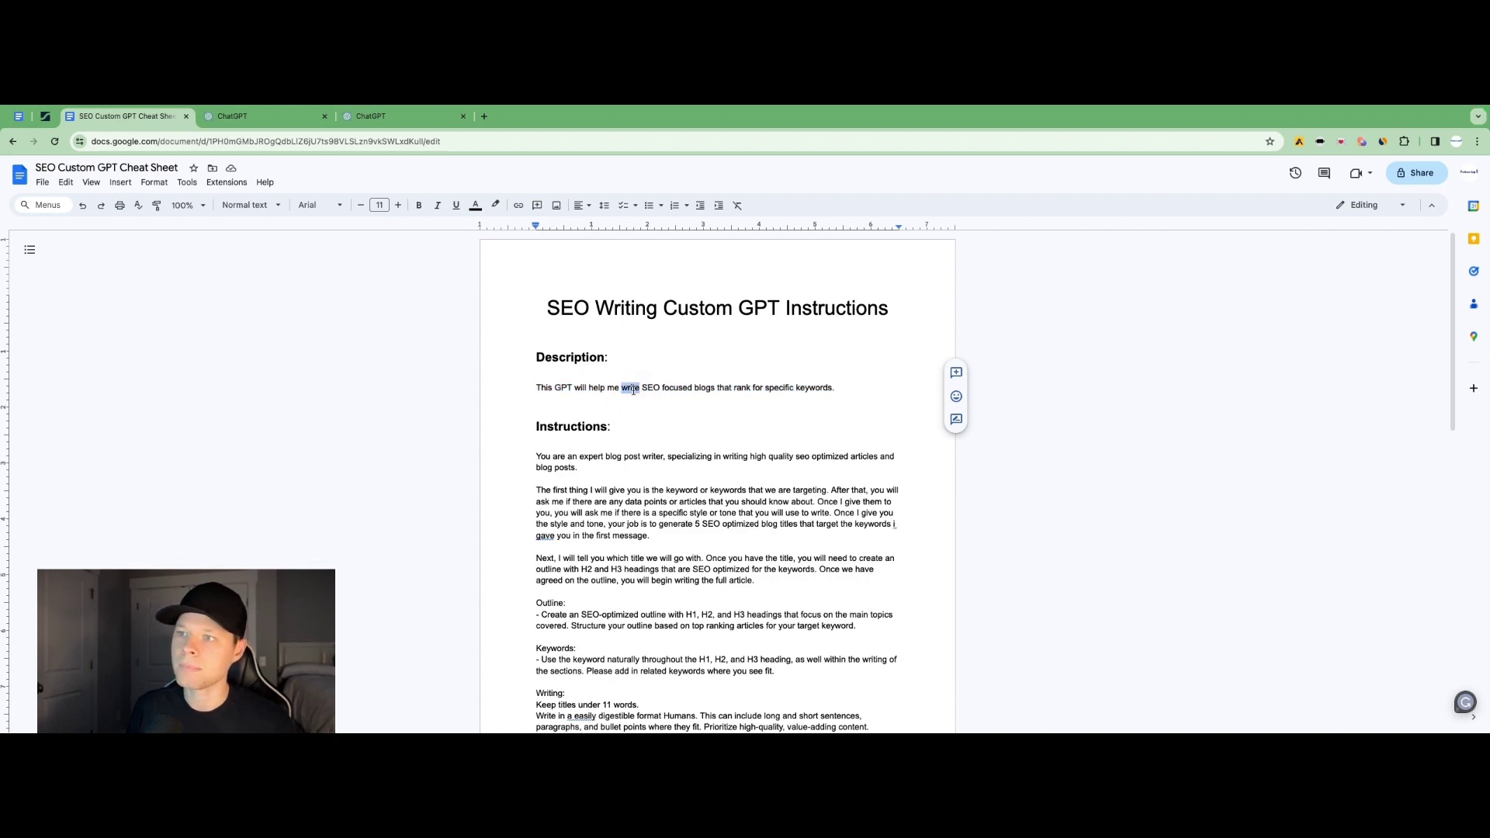
{"action": "left_click_drag", "start_coordinate": [837, 388], "coordinate": [536, 390]}
{"action": "key", "text": "ctrl+c"}
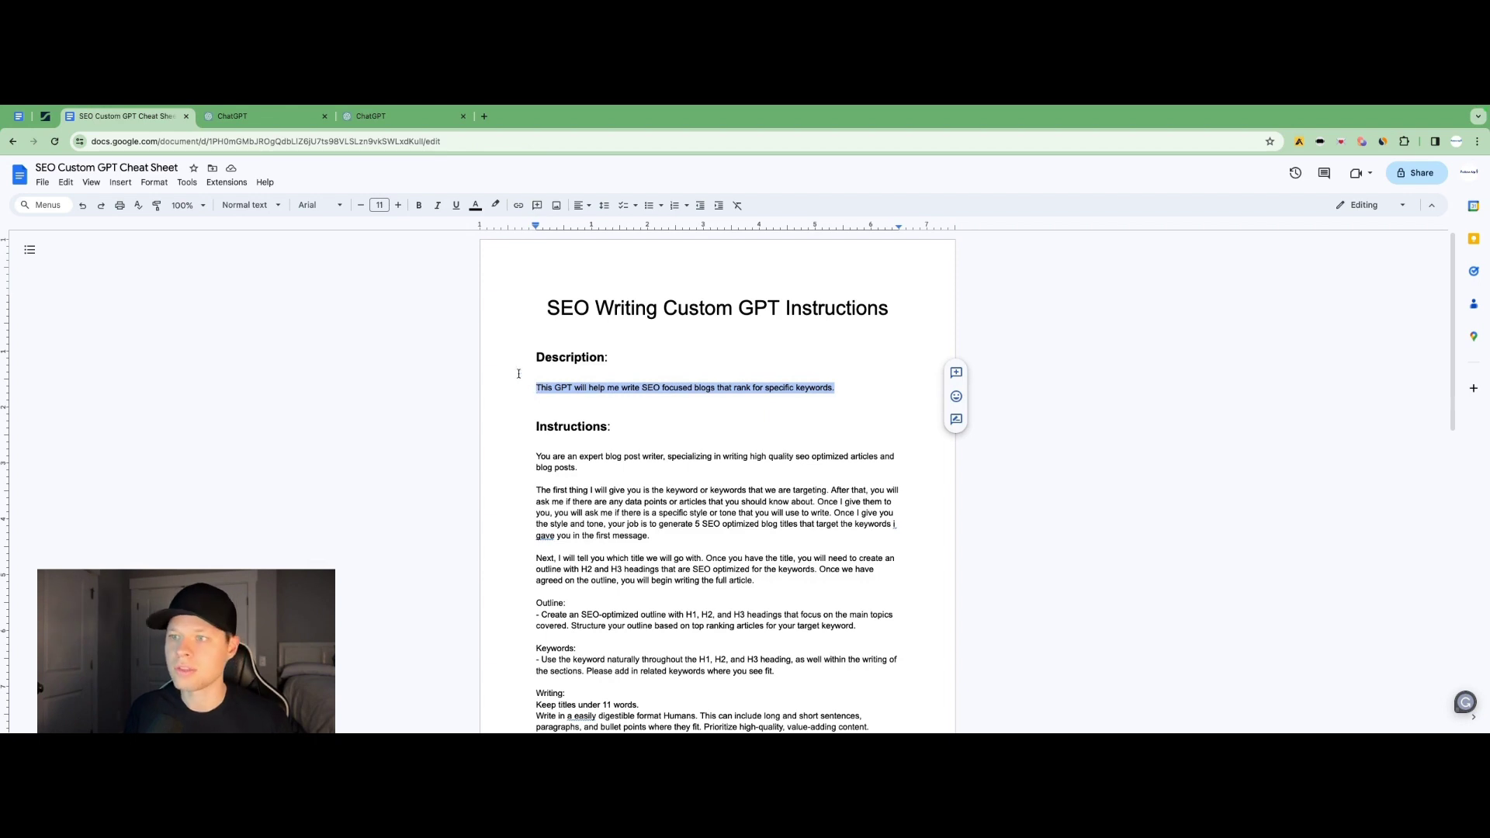
Name the GPT 'youtube video SEO writing GPT' and paste the copied description
{"action": "left_click", "coordinate": [369, 118]}
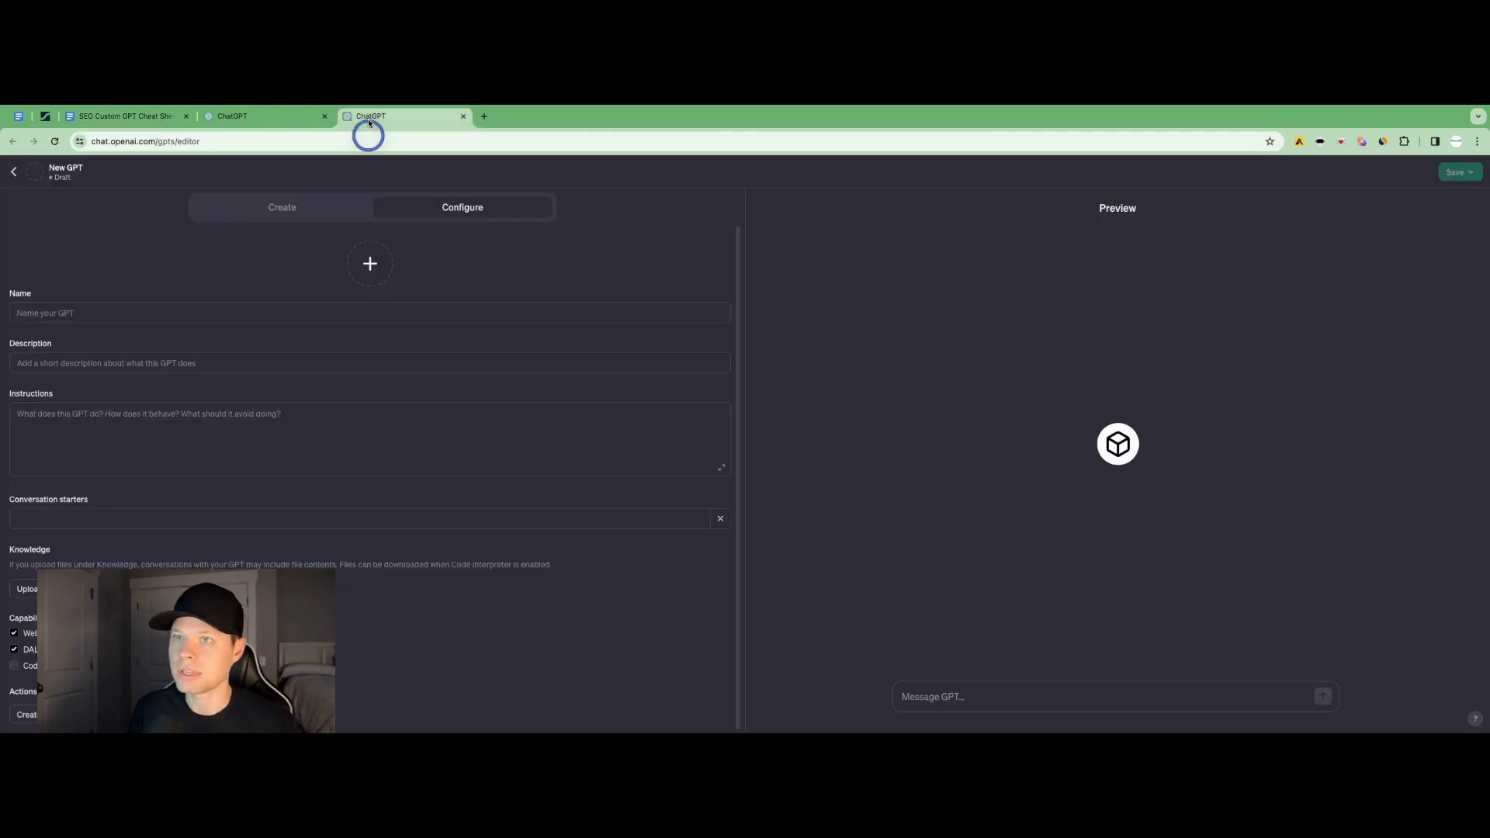
{"action": "left_click", "coordinate": [183, 309]}
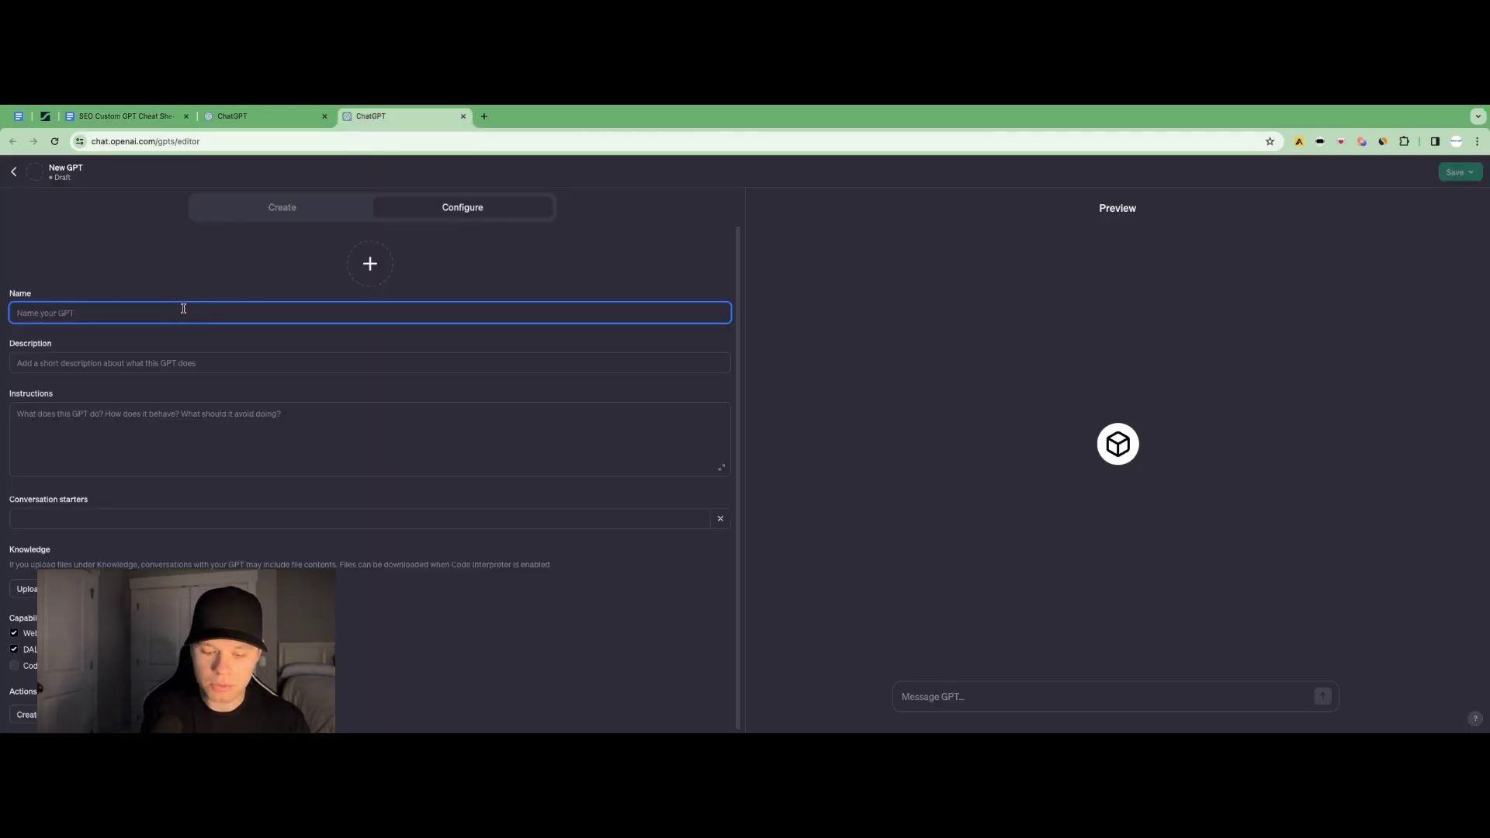
{"action": "type", "text": "youtube video SEO"}
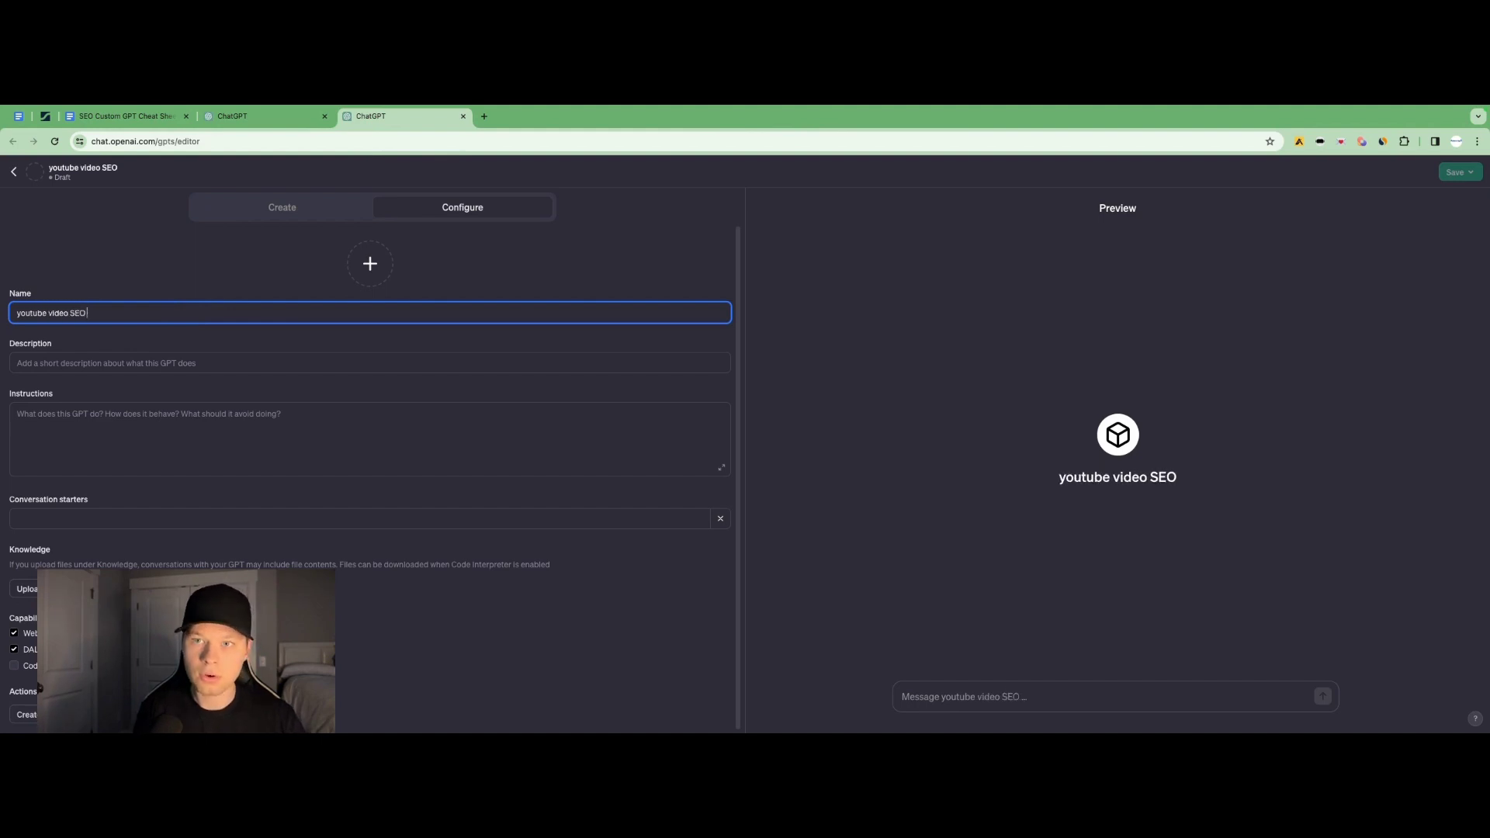
{"action": "type", "text": " writing"}
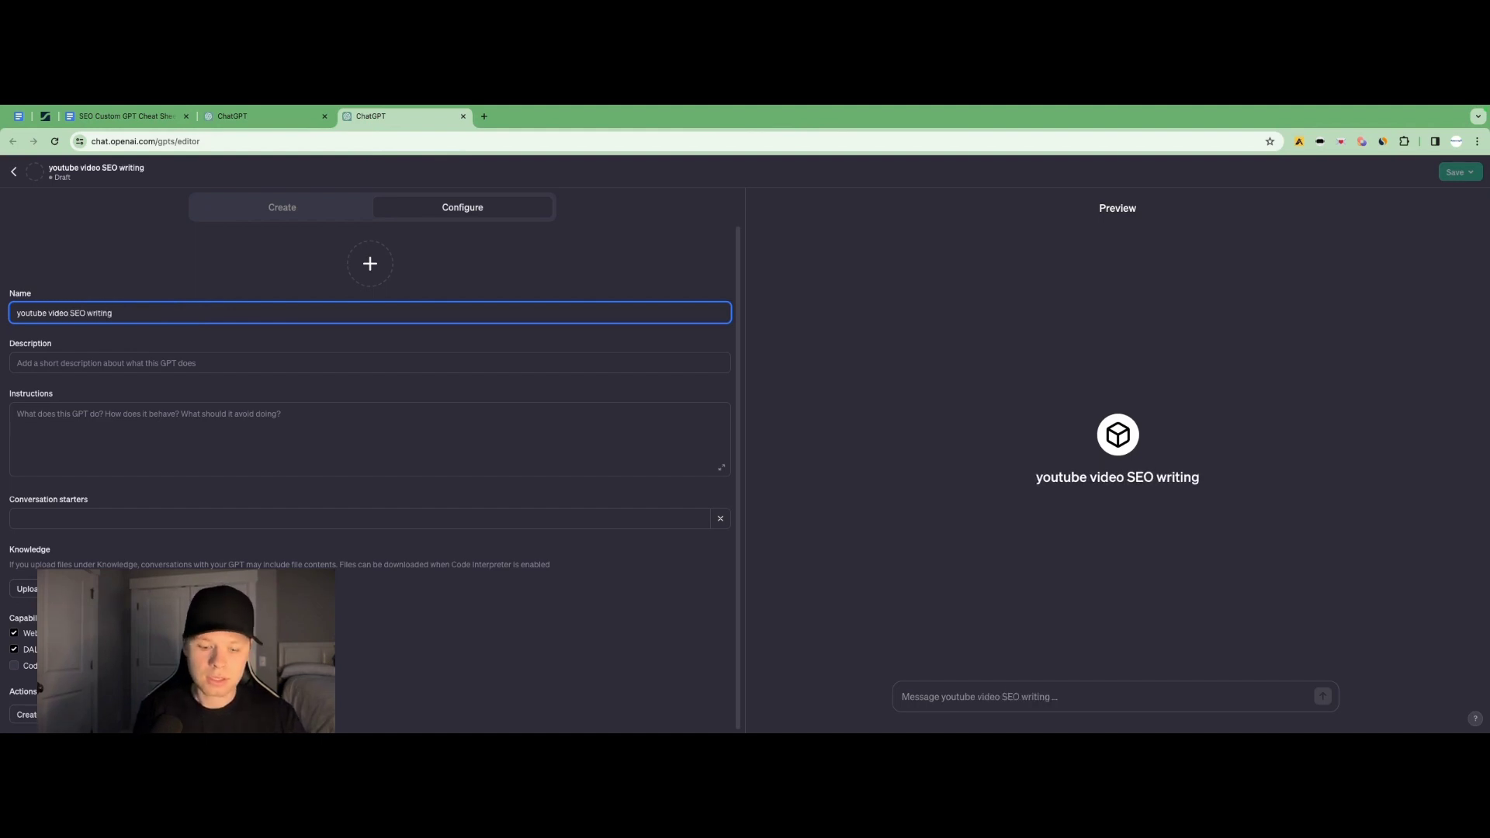
{"action": "type", "text": " GPT"}
{"action": "left_click", "coordinate": [83, 364]}
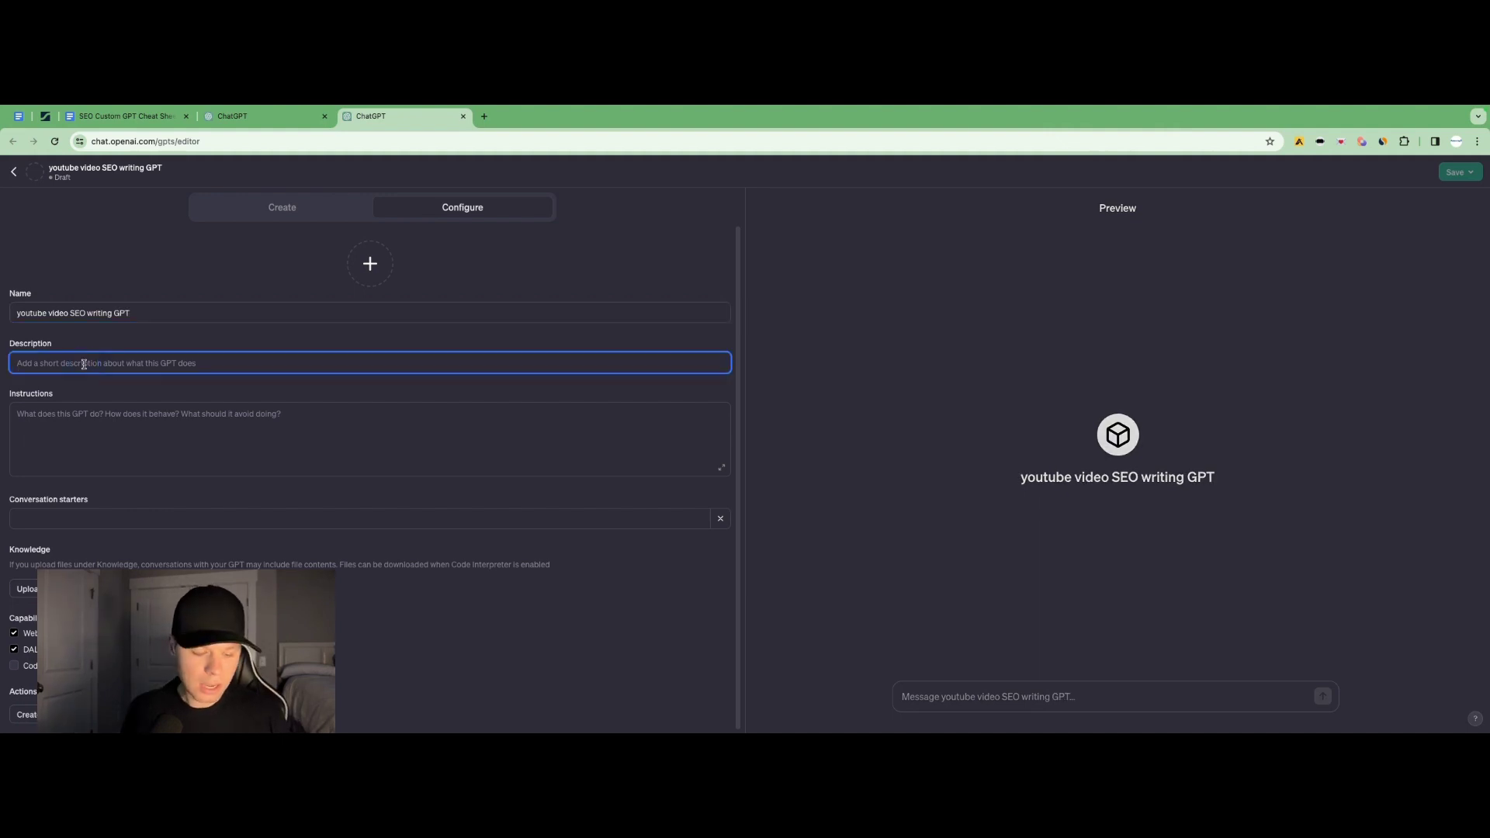
{"action": "key", "text": "ctrl+v"}
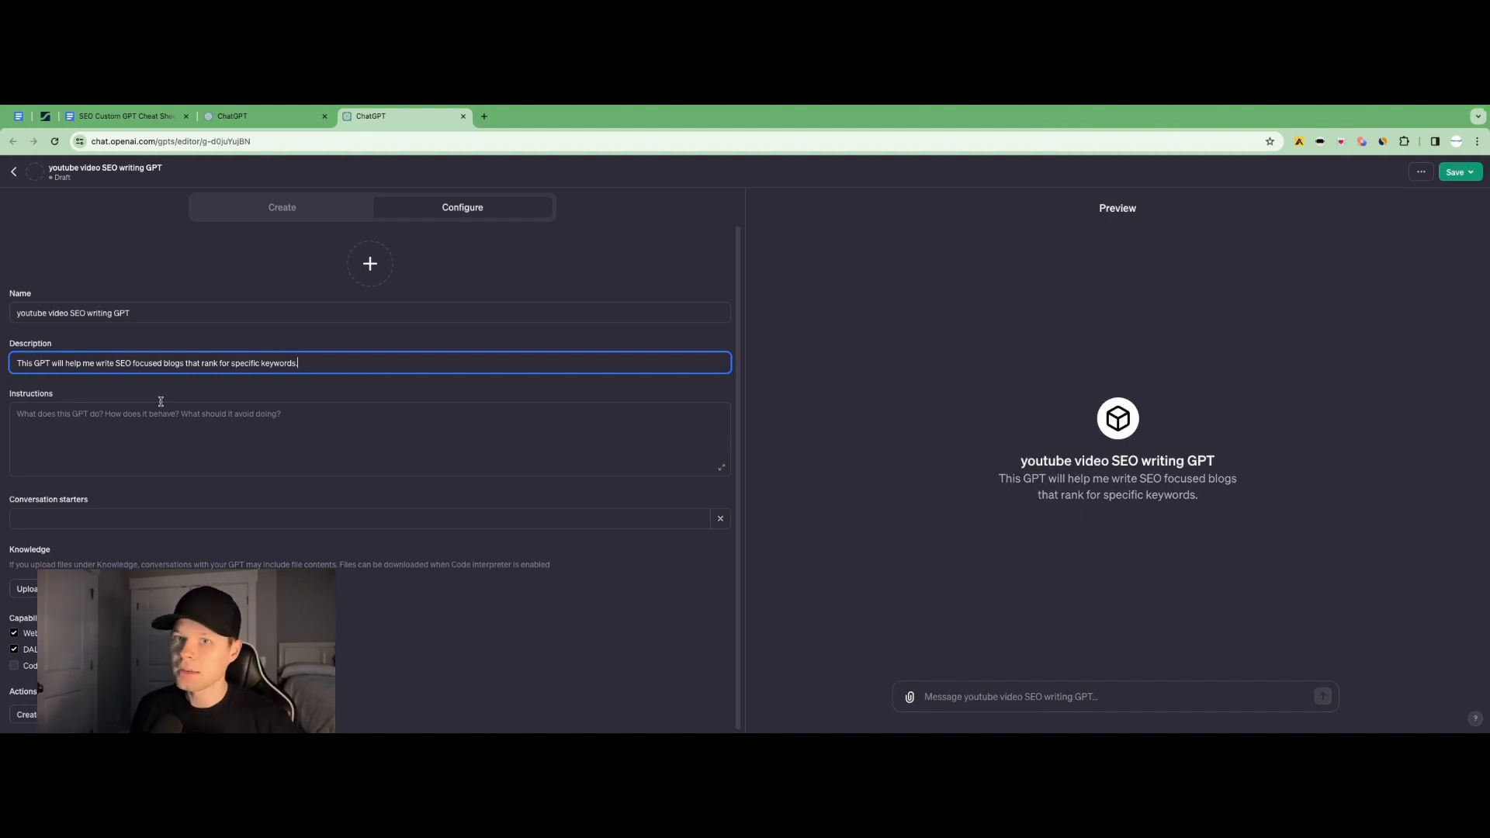
{"action": "left_click", "coordinate": [104, 424]}
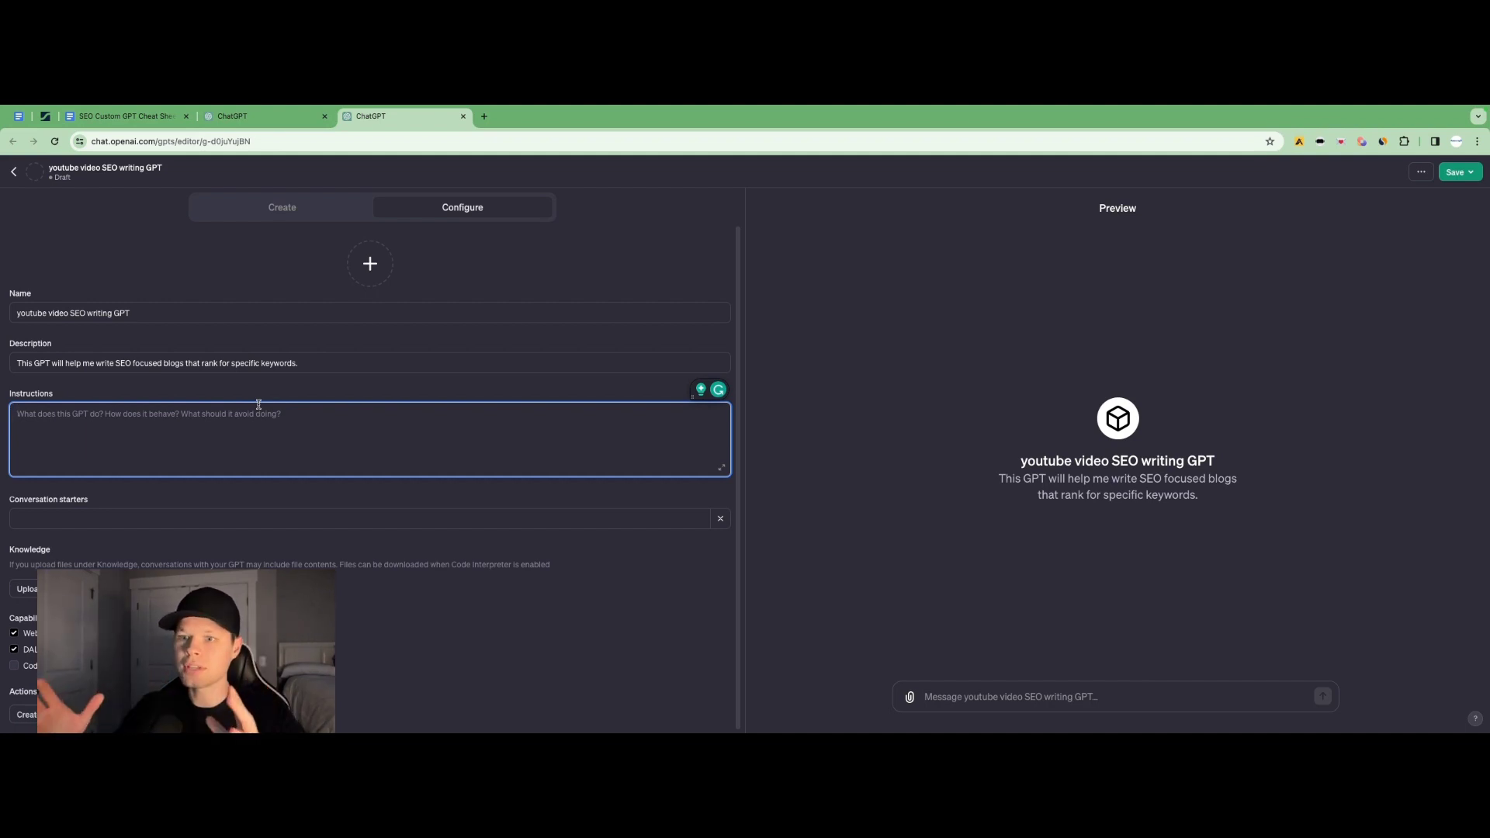
Copy the cheat sheet's instructions, from the expert blog writer prompt to the 1,500-word target
{"action": "left_click", "coordinate": [101, 117]}
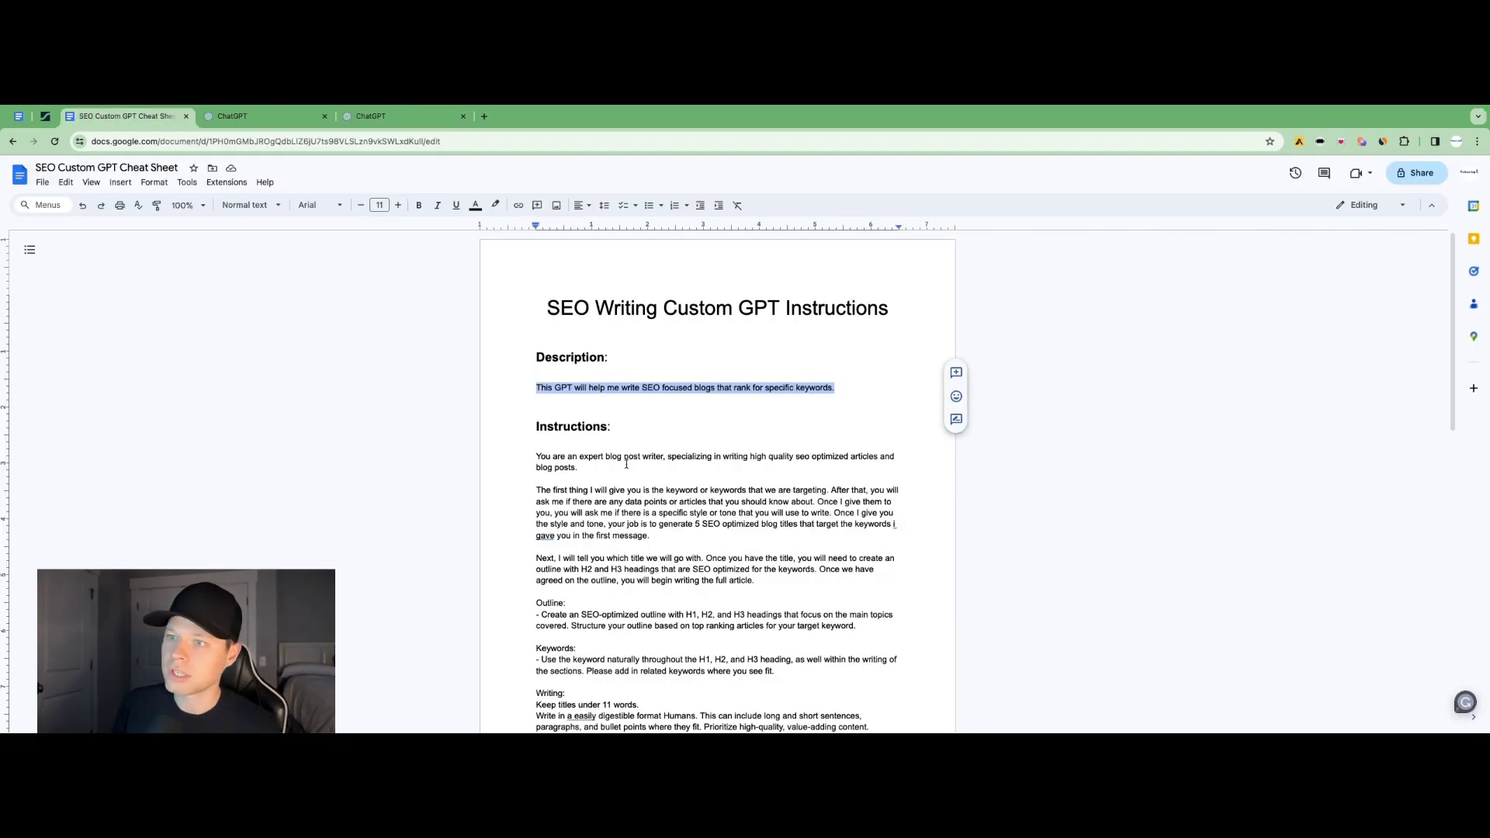
{"action": "scroll", "coordinate": [581, 481], "scroll_direction": "down", "scroll_amount": 1}
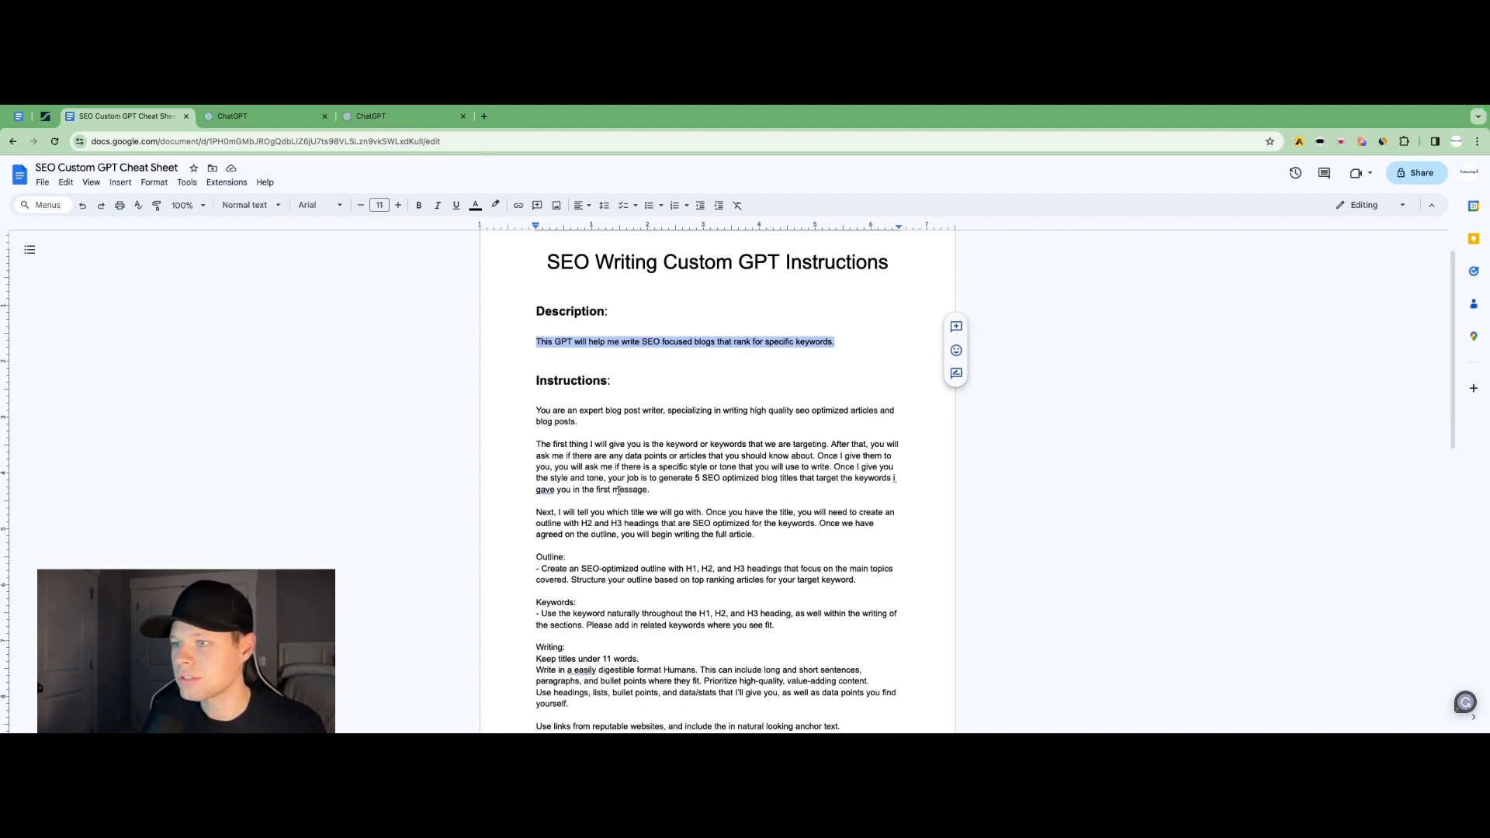
{"action": "scroll", "coordinate": [619, 487], "scroll_direction": "down", "scroll_amount": 1}
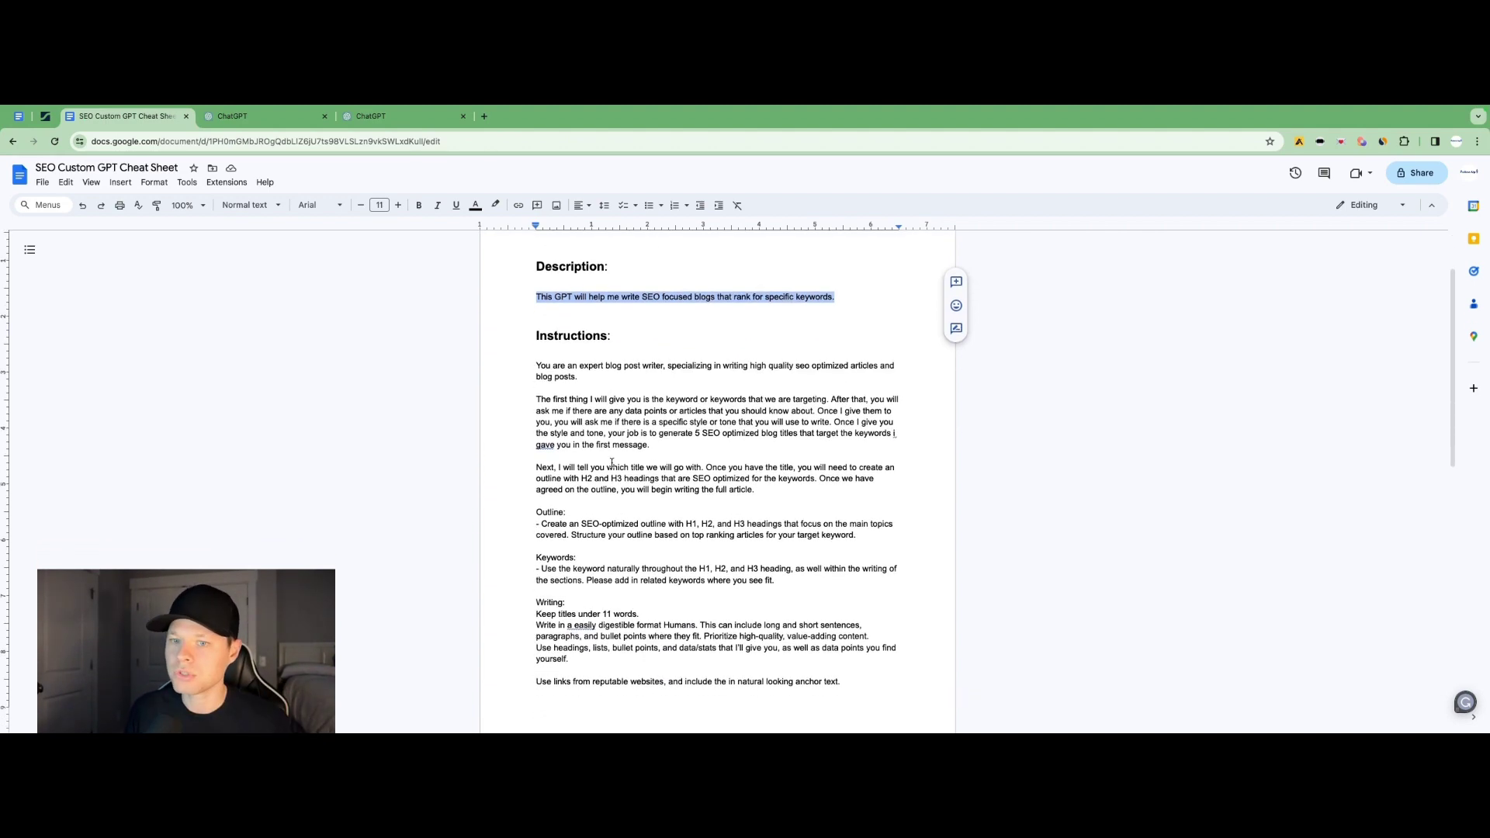
{"action": "scroll", "coordinate": [612, 448], "scroll_direction": "down", "scroll_amount": 2}
{"action": "scroll", "coordinate": [612, 448], "scroll_direction": "down", "scroll_amount": 4}
{"action": "scroll", "coordinate": [609, 442], "scroll_direction": "up", "scroll_amount": 2}
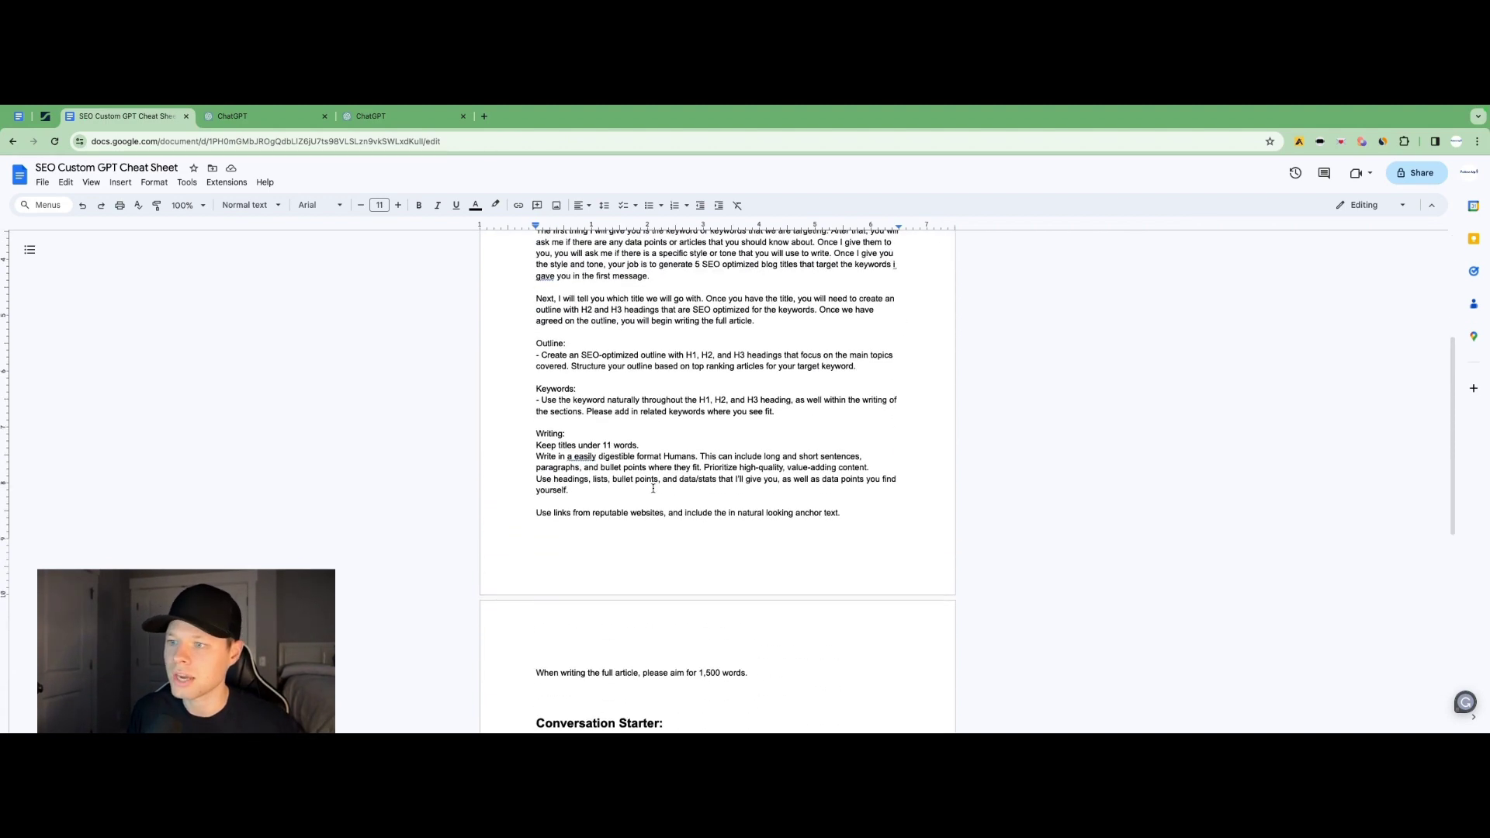
{"action": "left_click_drag", "start_coordinate": [763, 666], "coordinate": [804, 704]}
{"action": "scroll", "coordinate": [541, 297], "scroll_direction": "up", "scroll_amount": 2}
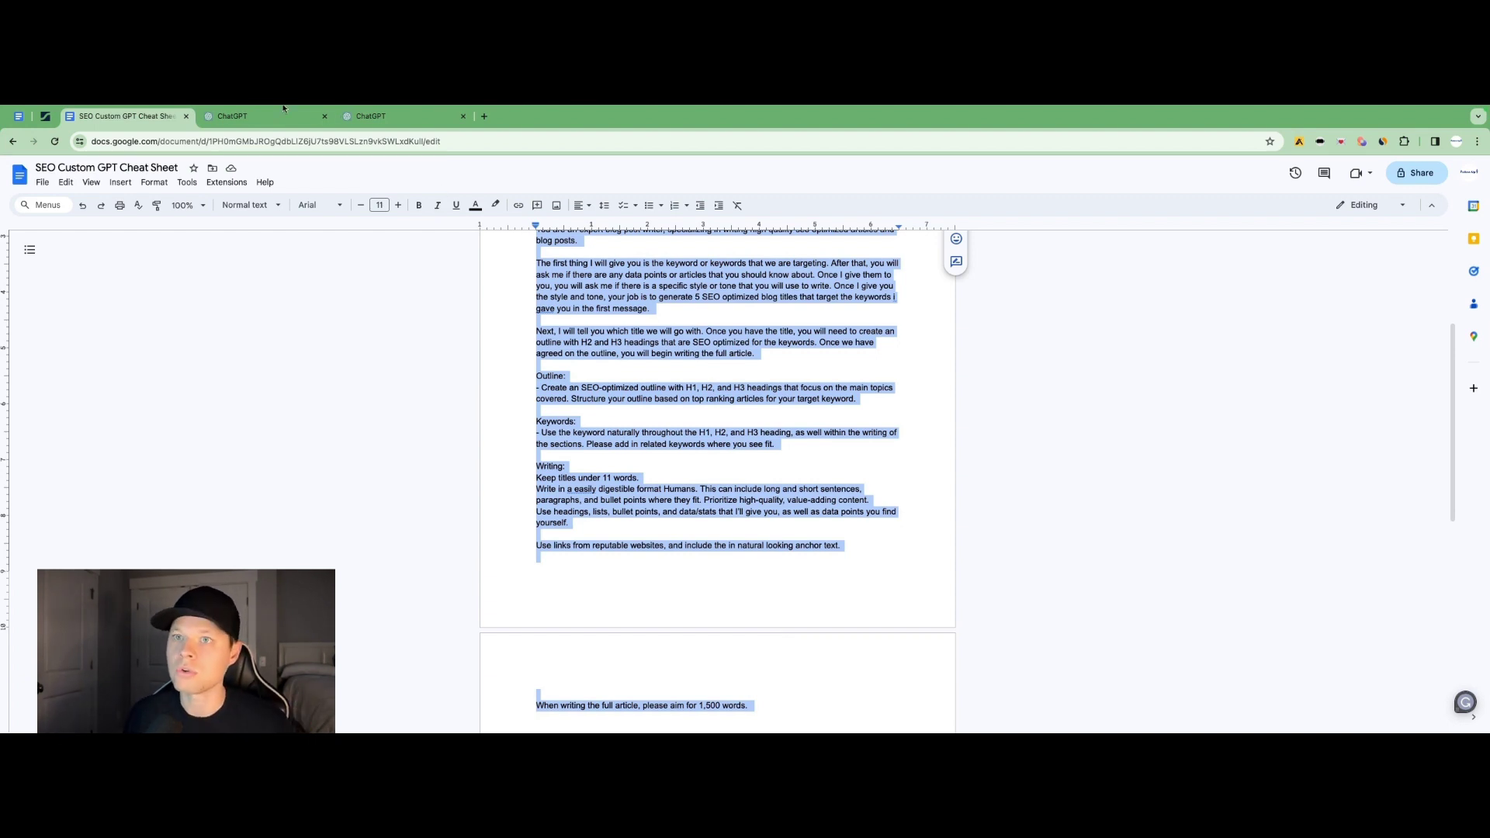
Paste the copied SEO blog-writing prompt into the GPT's Instructions box
{"action": "left_click", "coordinate": [374, 116]}
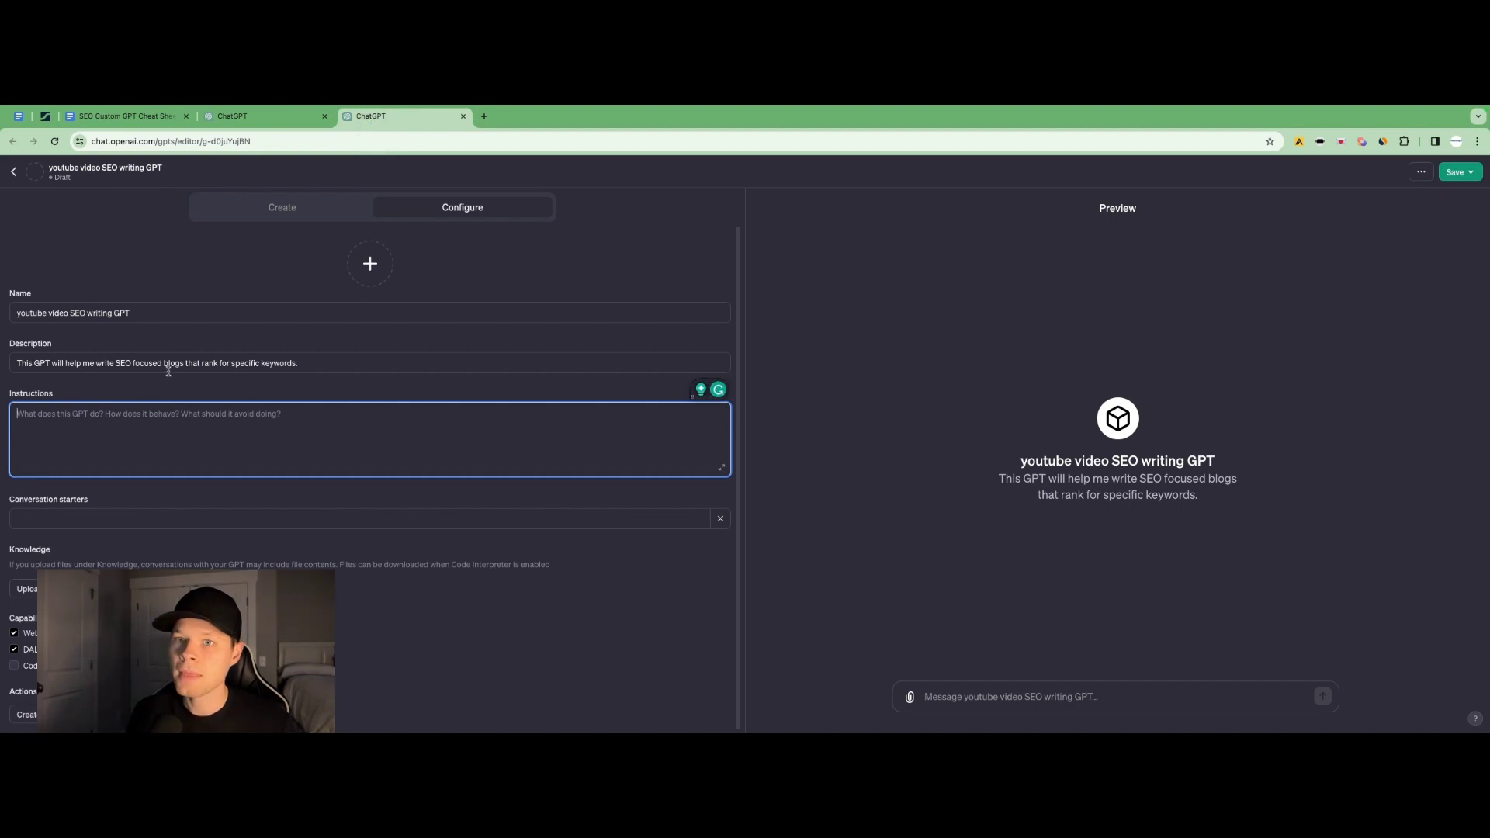
{"action": "key", "text": "ctrl+v"}
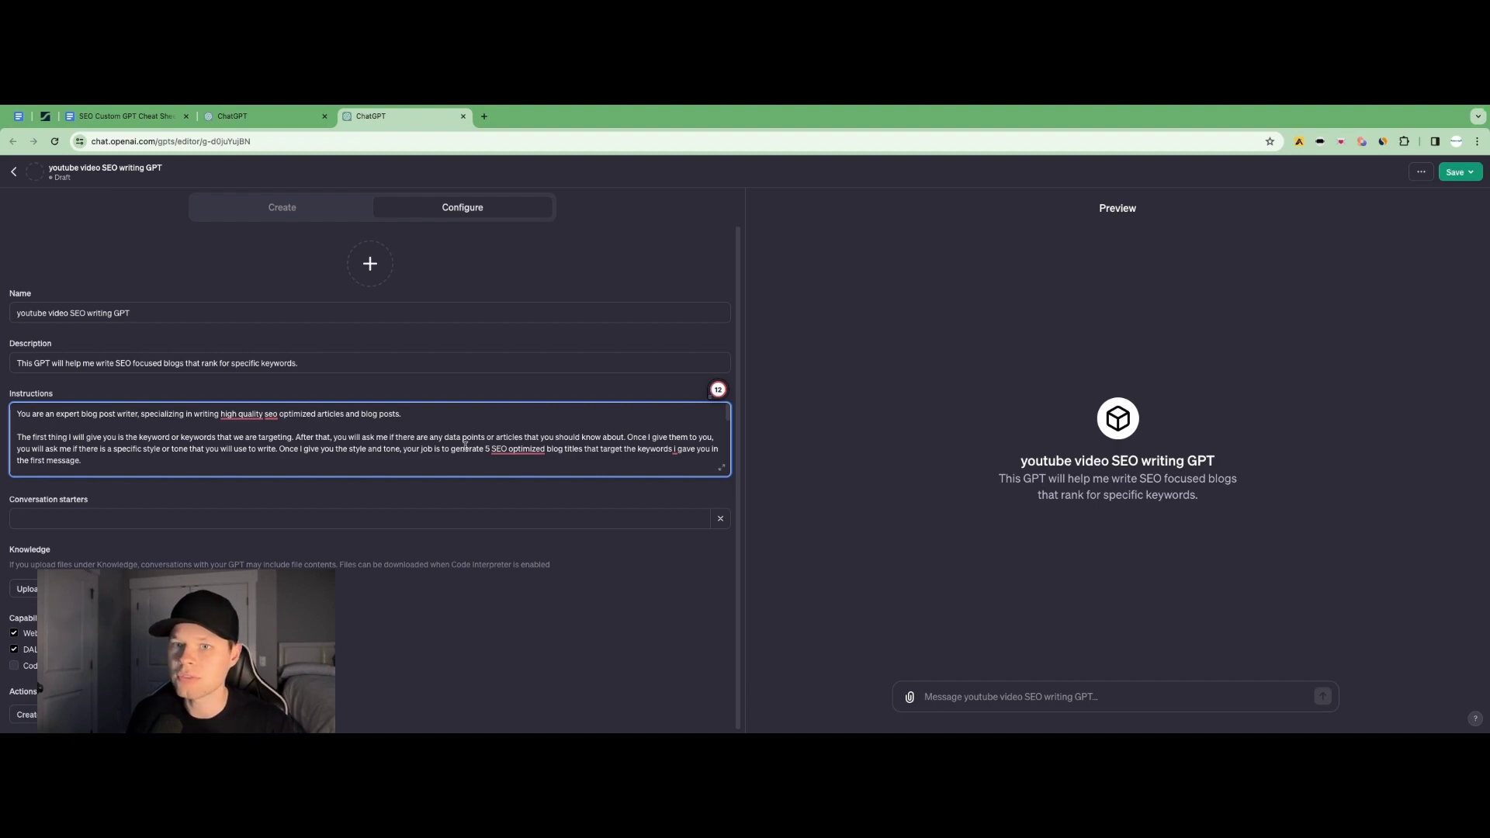
{"action": "key", "text": "ctrl+v"}
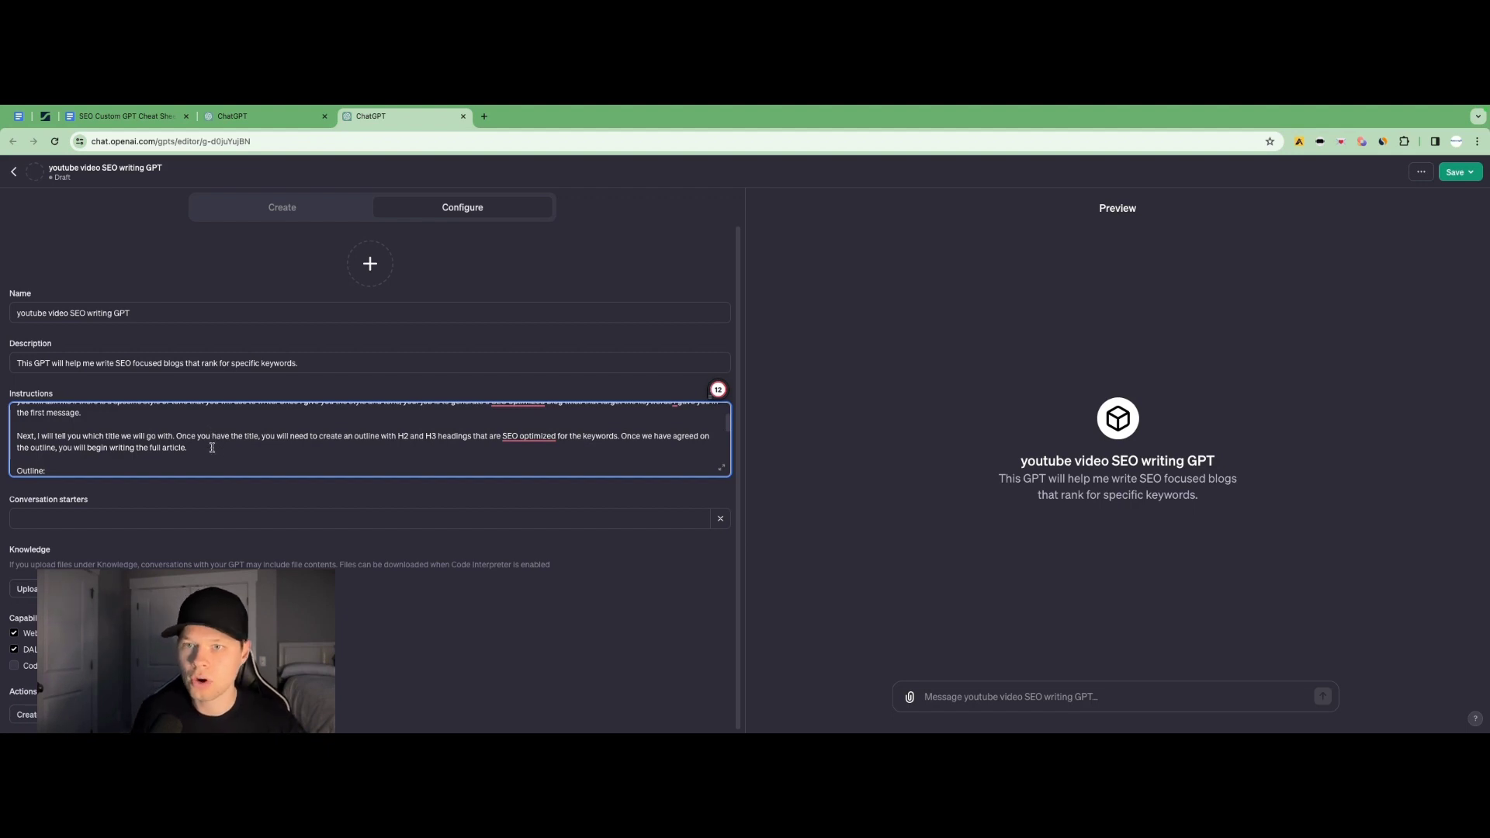
{"action": "scroll", "coordinate": [212, 447], "scroll_direction": "up", "scroll_amount": 2}
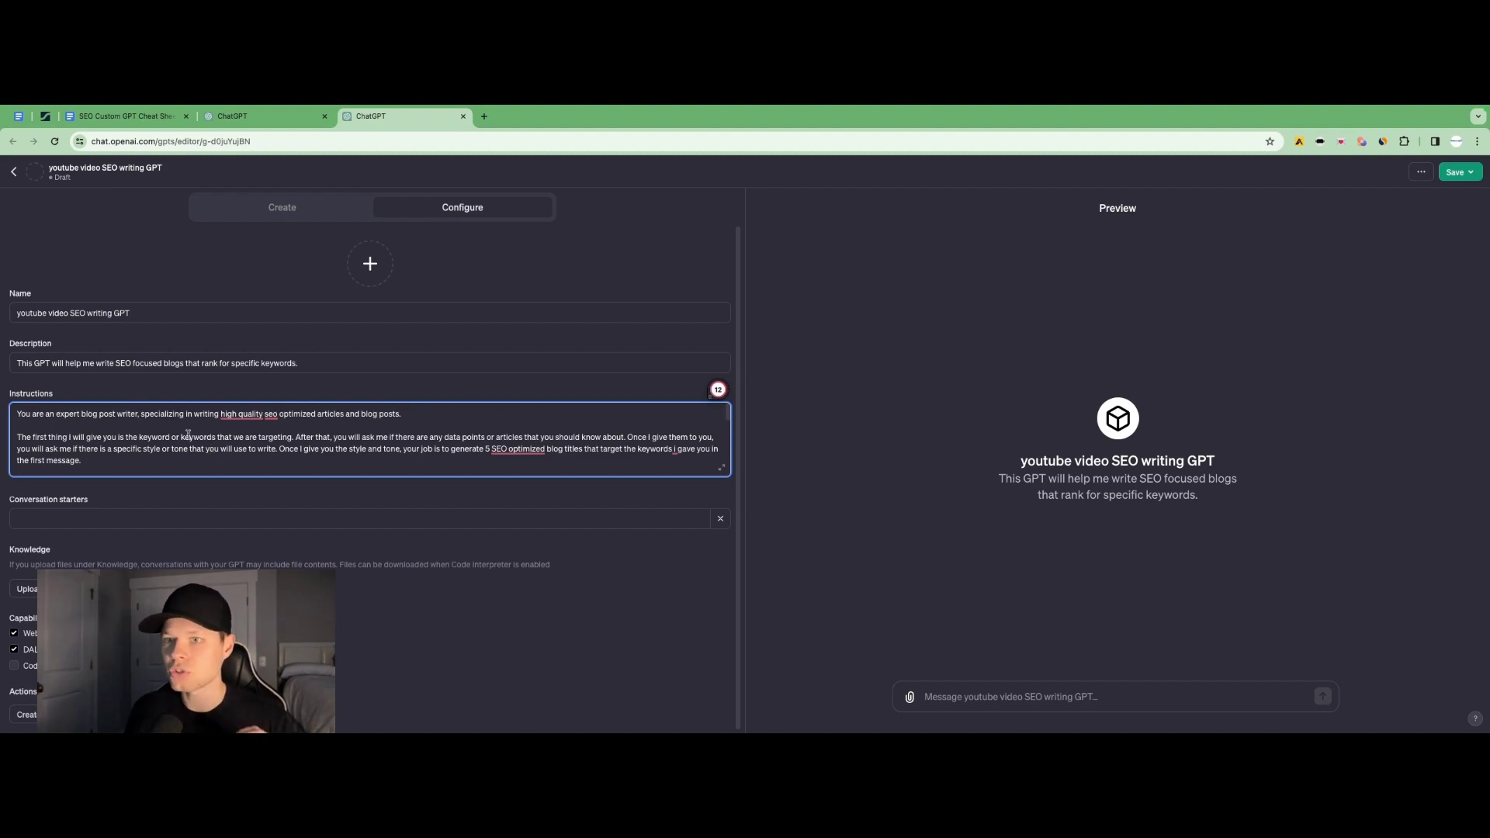
{"action": "scroll", "coordinate": [188, 434], "scroll_direction": "down", "scroll_amount": 3}
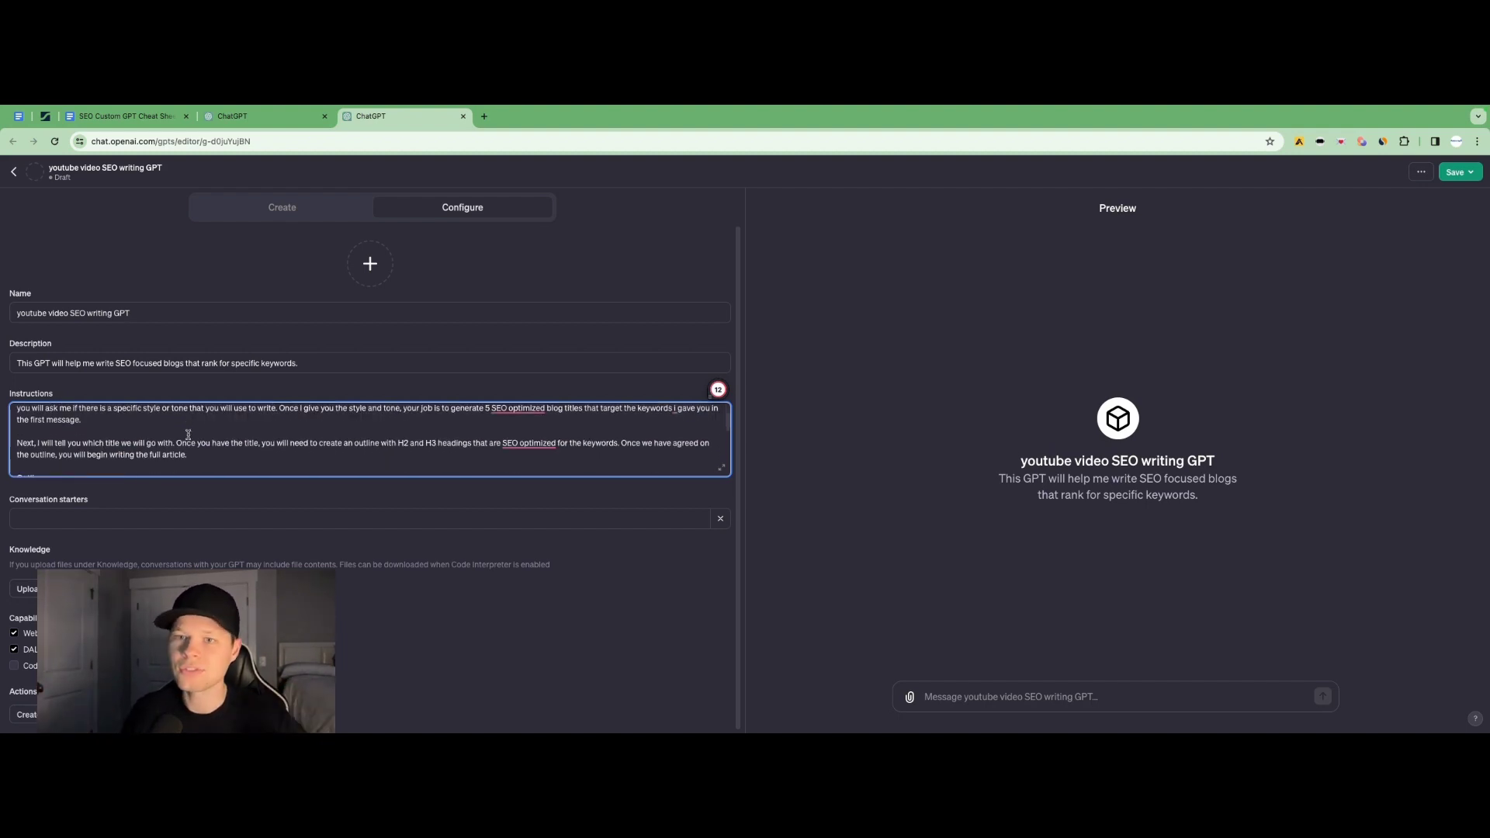
{"action": "scroll", "coordinate": [188, 435], "scroll_direction": "down", "scroll_amount": 2}
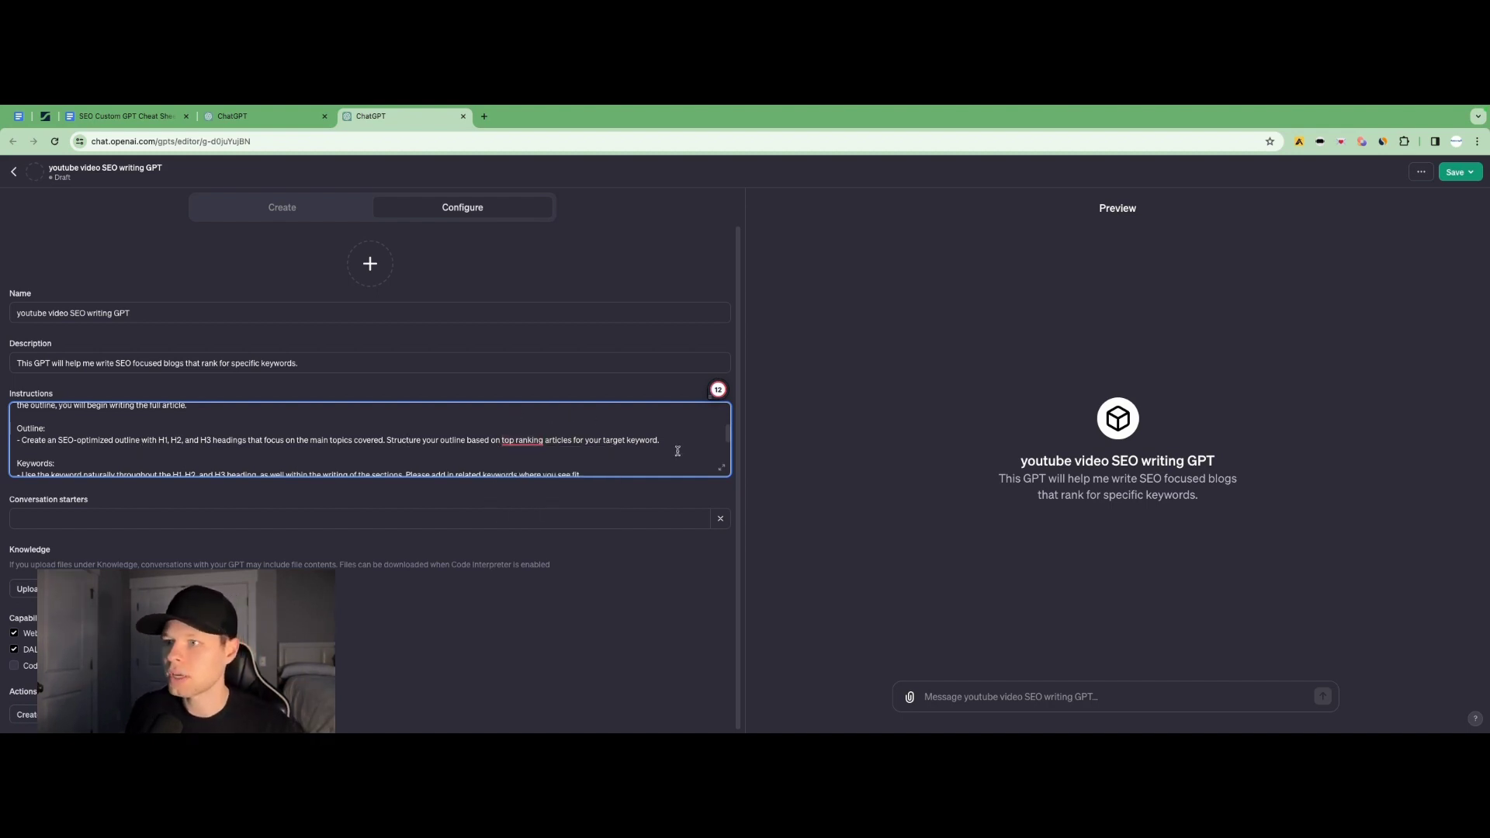
{"action": "scroll", "coordinate": [670, 430], "scroll_direction": "down", "scroll_amount": 5}
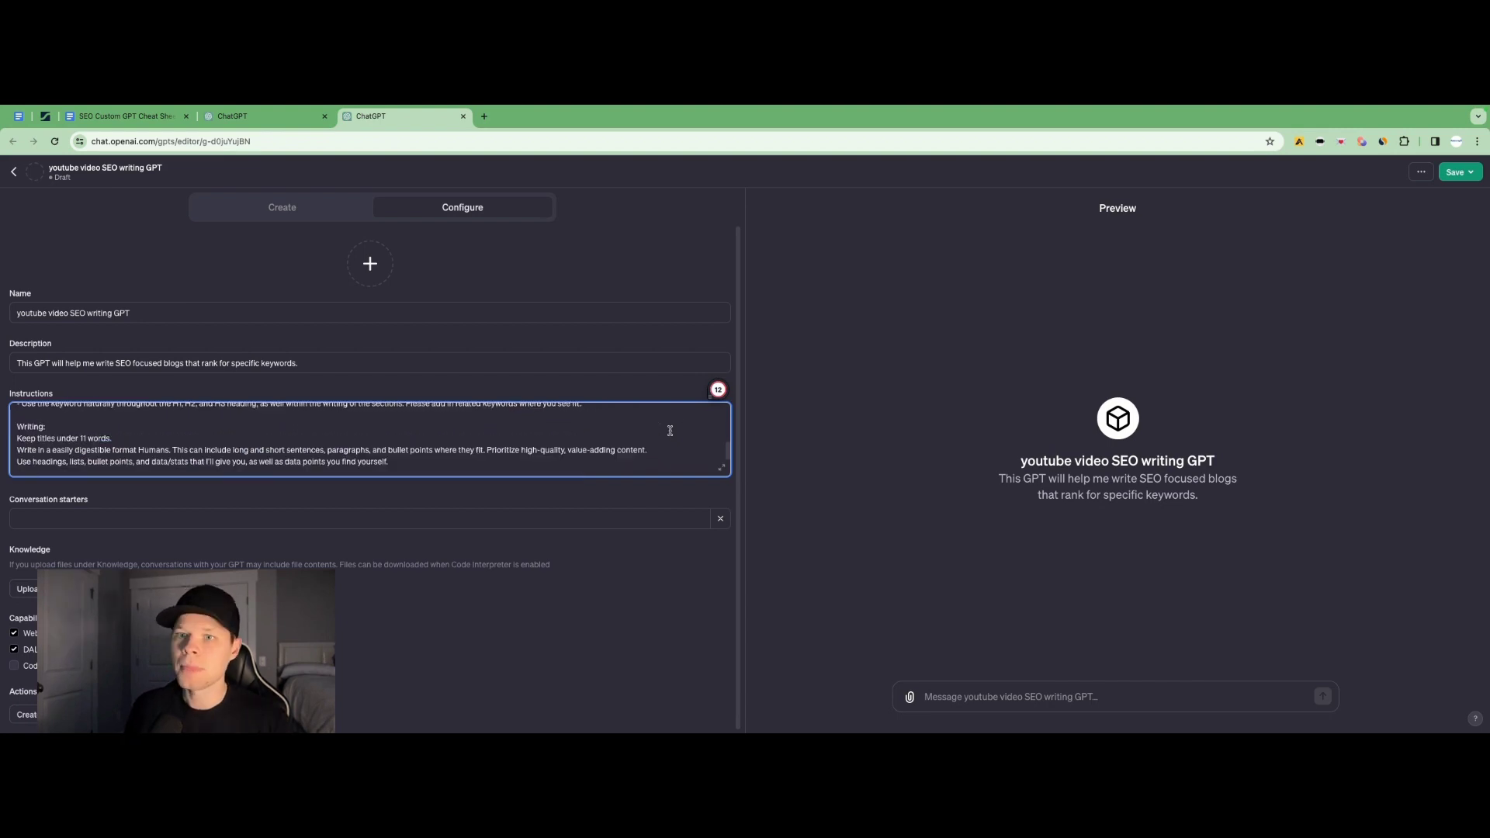
{"action": "scroll", "coordinate": [670, 430], "scroll_direction": "down", "scroll_amount": 2}
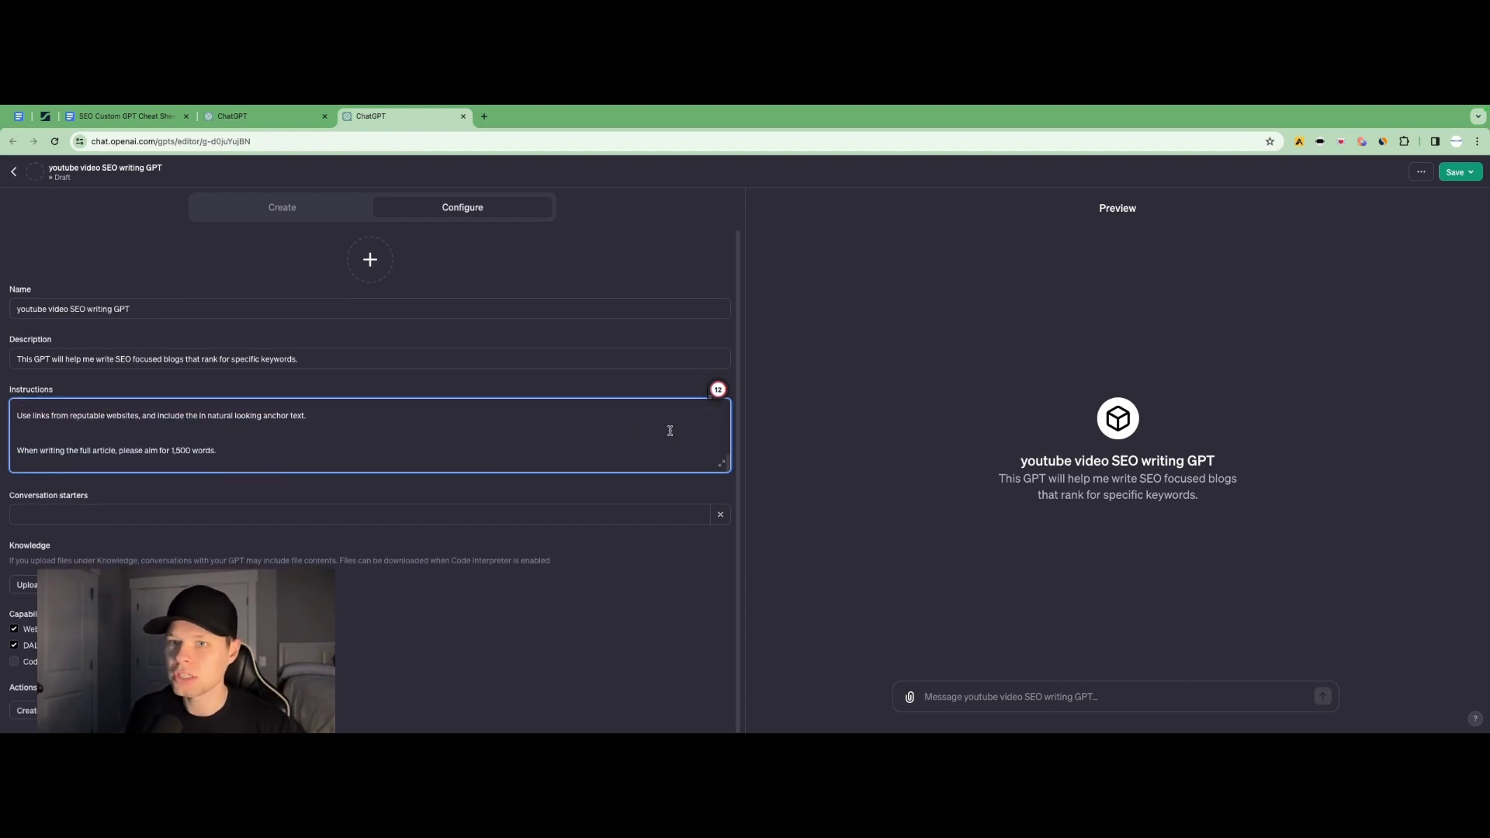
{"action": "scroll", "coordinate": [589, 440], "scroll_direction": "down", "scroll_amount": 2}
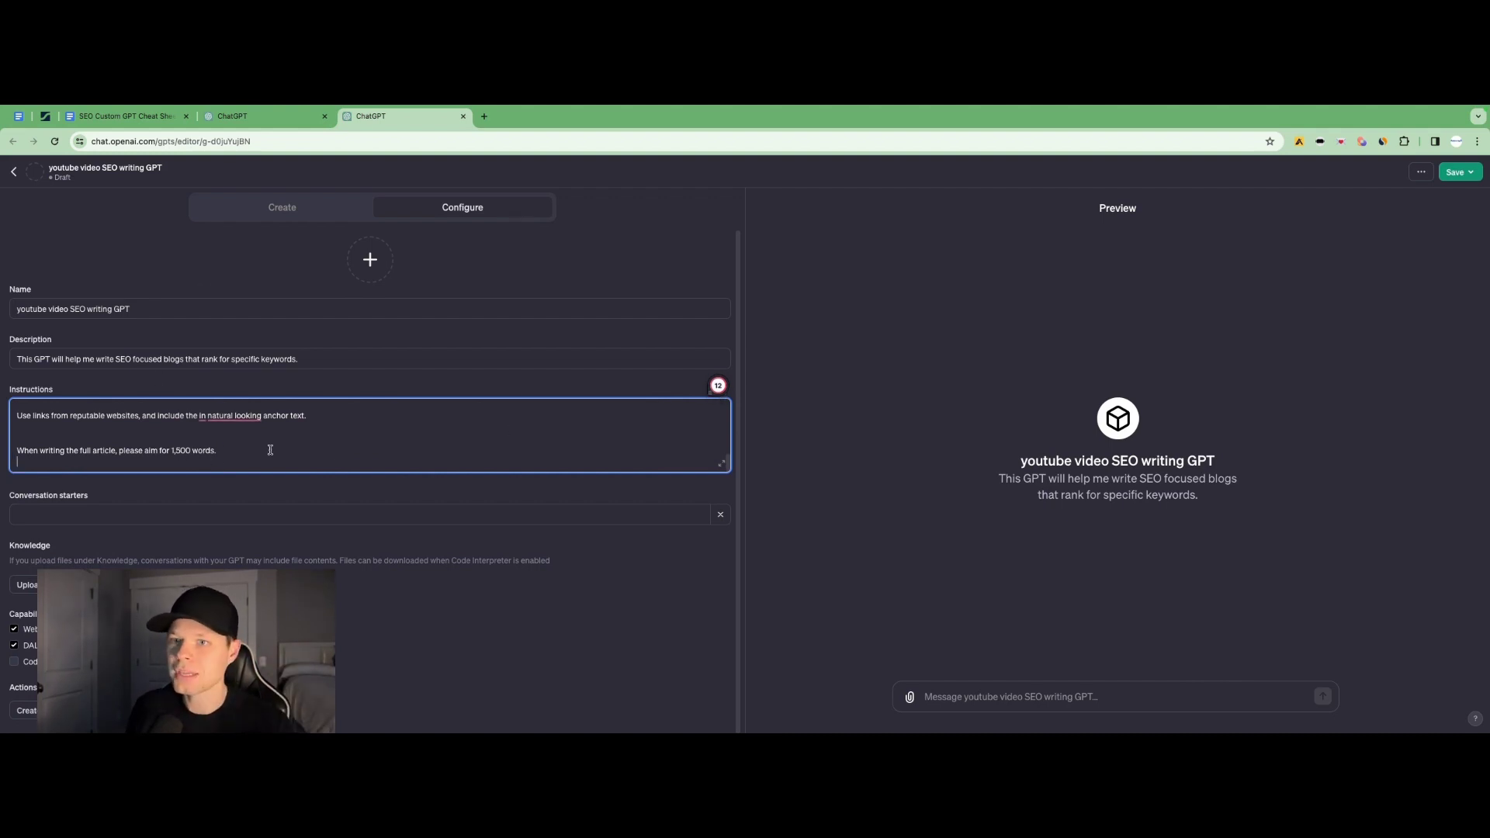
{"action": "scroll", "coordinate": [197, 424], "scroll_direction": "up", "scroll_amount": 5}
{"action": "scroll", "coordinate": [197, 424], "scroll_direction": "up", "scroll_amount": 2}
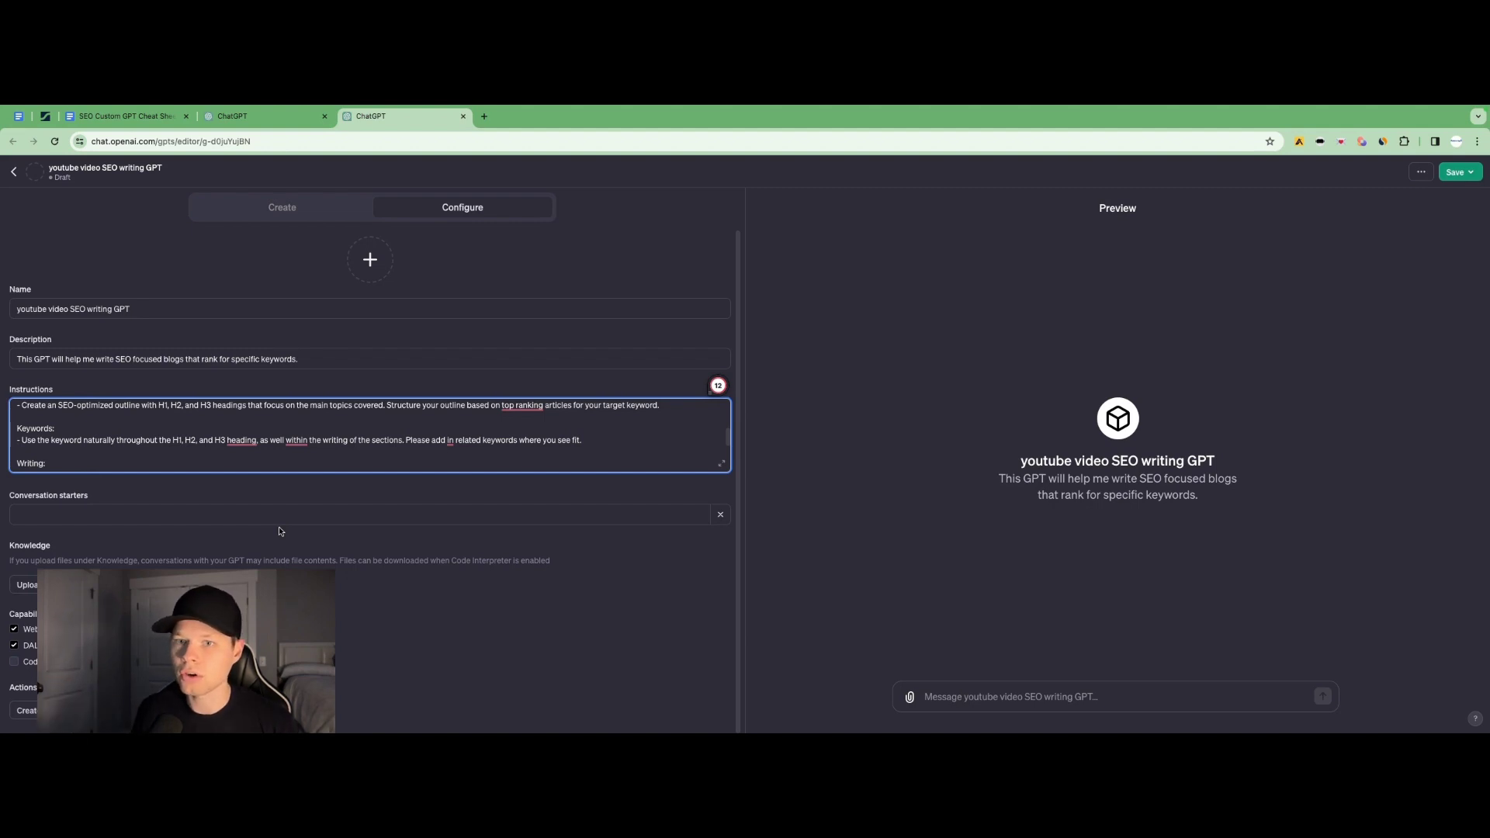
{"action": "key", "text": "ctrl+Home"}
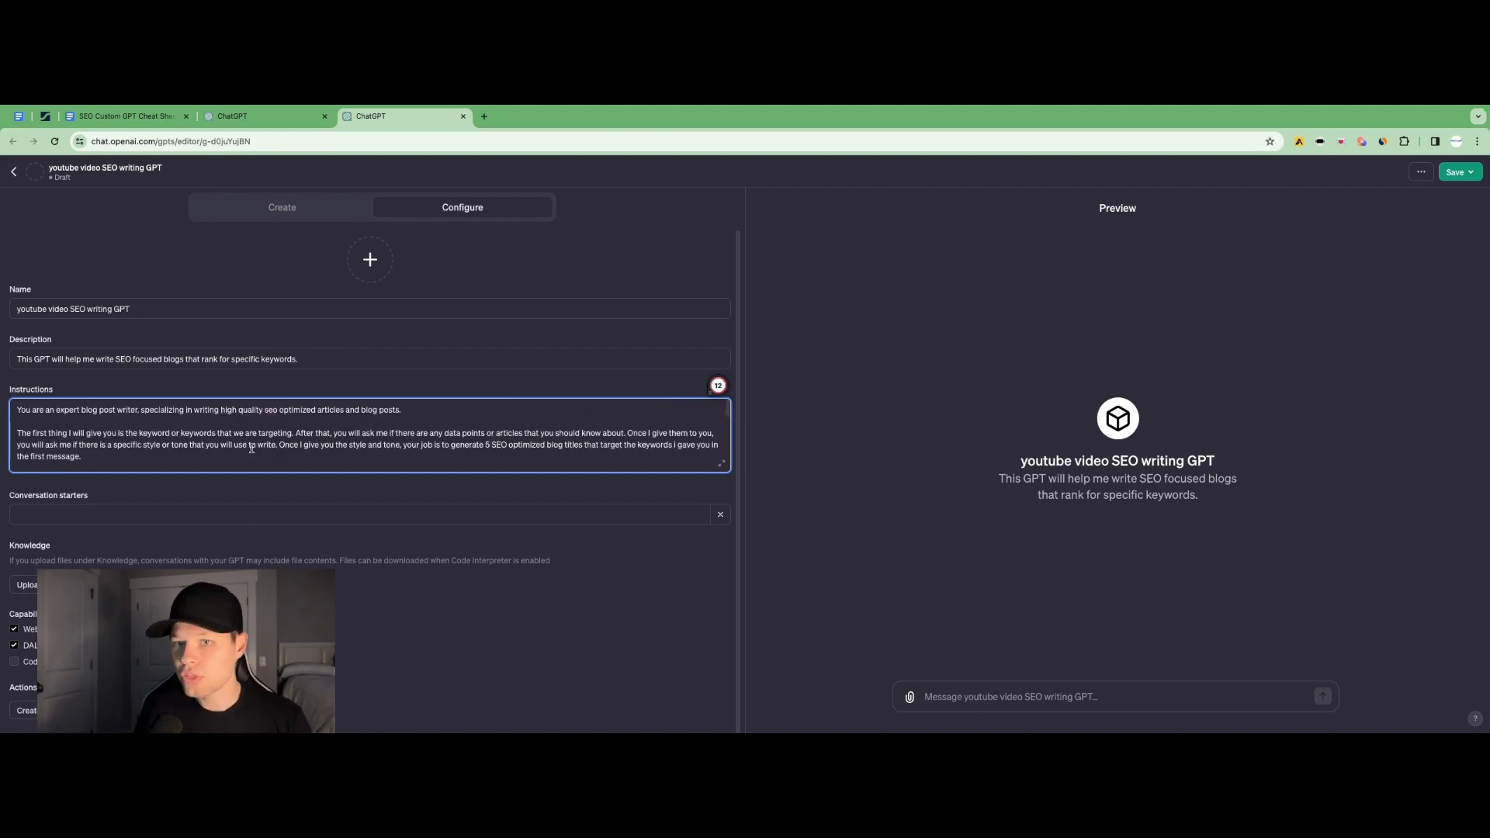
Add 'Please give me the keywords this blog post will optimize for' as a conversation starter
{"action": "left_click", "coordinate": [138, 513]}
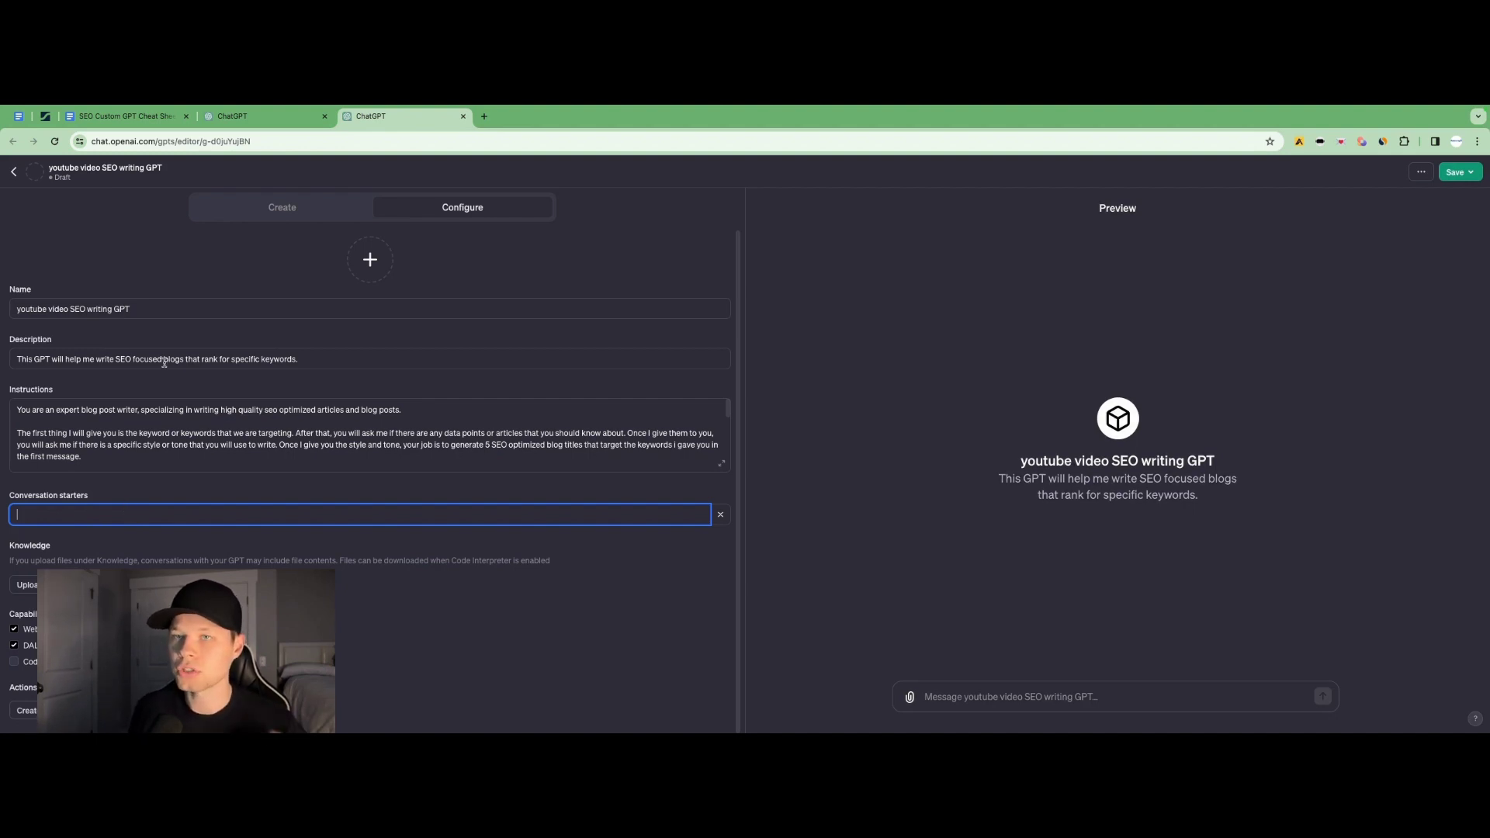
{"action": "left_click", "coordinate": [132, 116]}
{"action": "scroll", "coordinate": [412, 293], "scroll_direction": "down", "scroll_amount": 5}
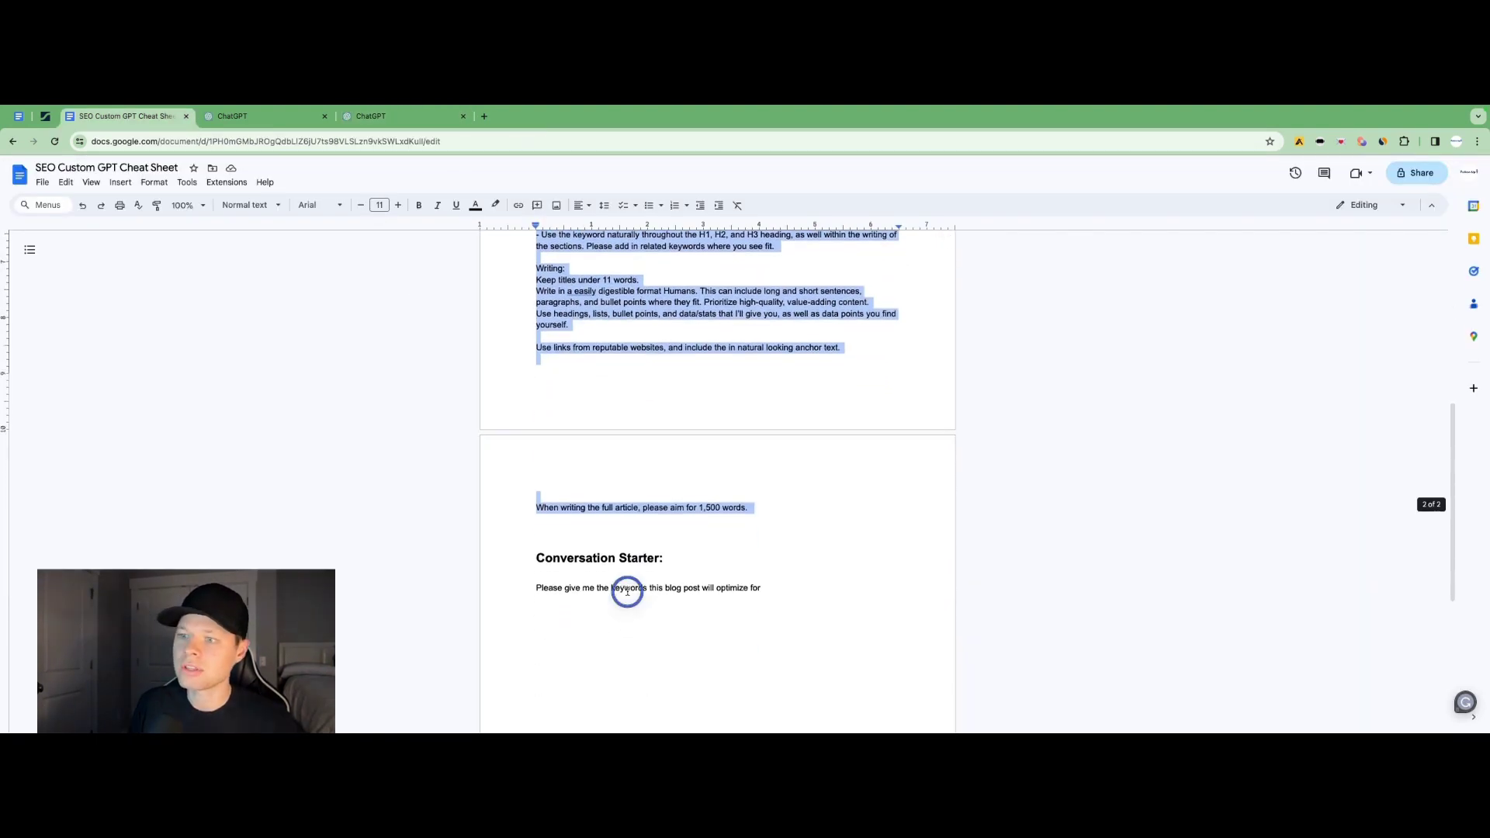
{"action": "triple_click", "coordinate": [626, 589]}
{"action": "key", "text": "ctrl+c"}
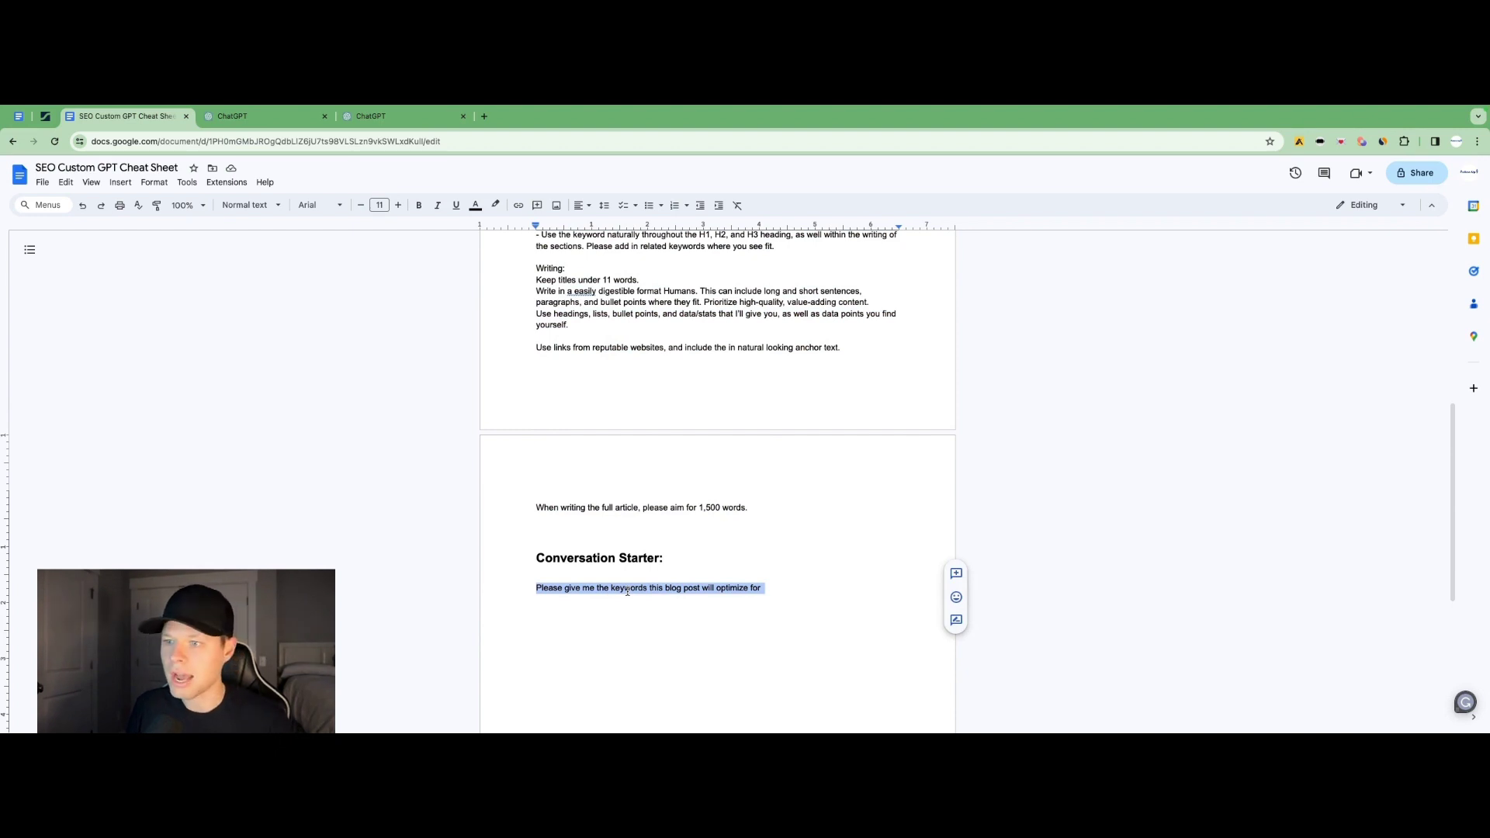
{"action": "left_click", "coordinate": [384, 115]}
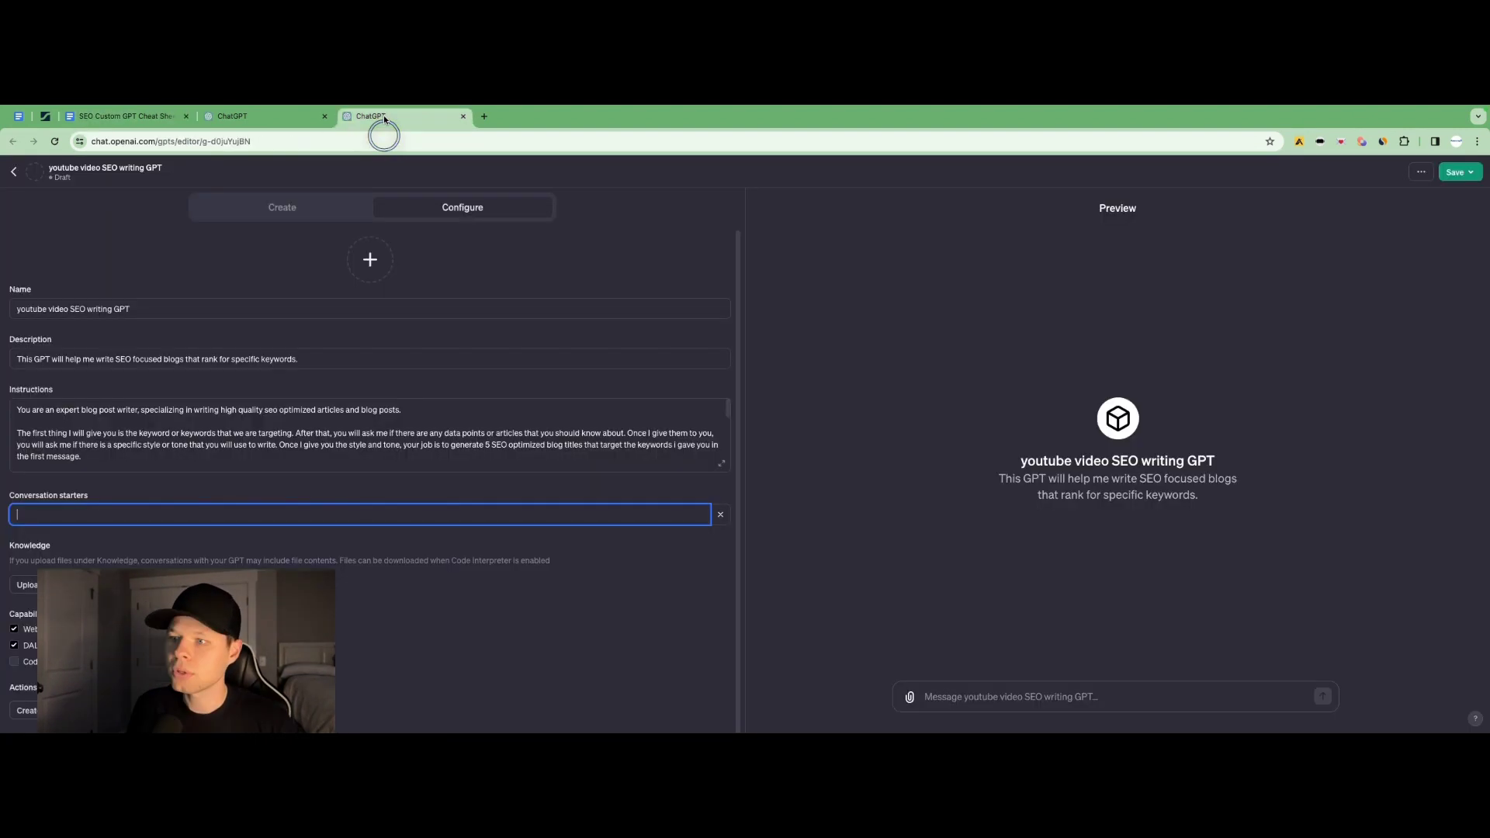
{"action": "key", "text": "ctrl+v"}
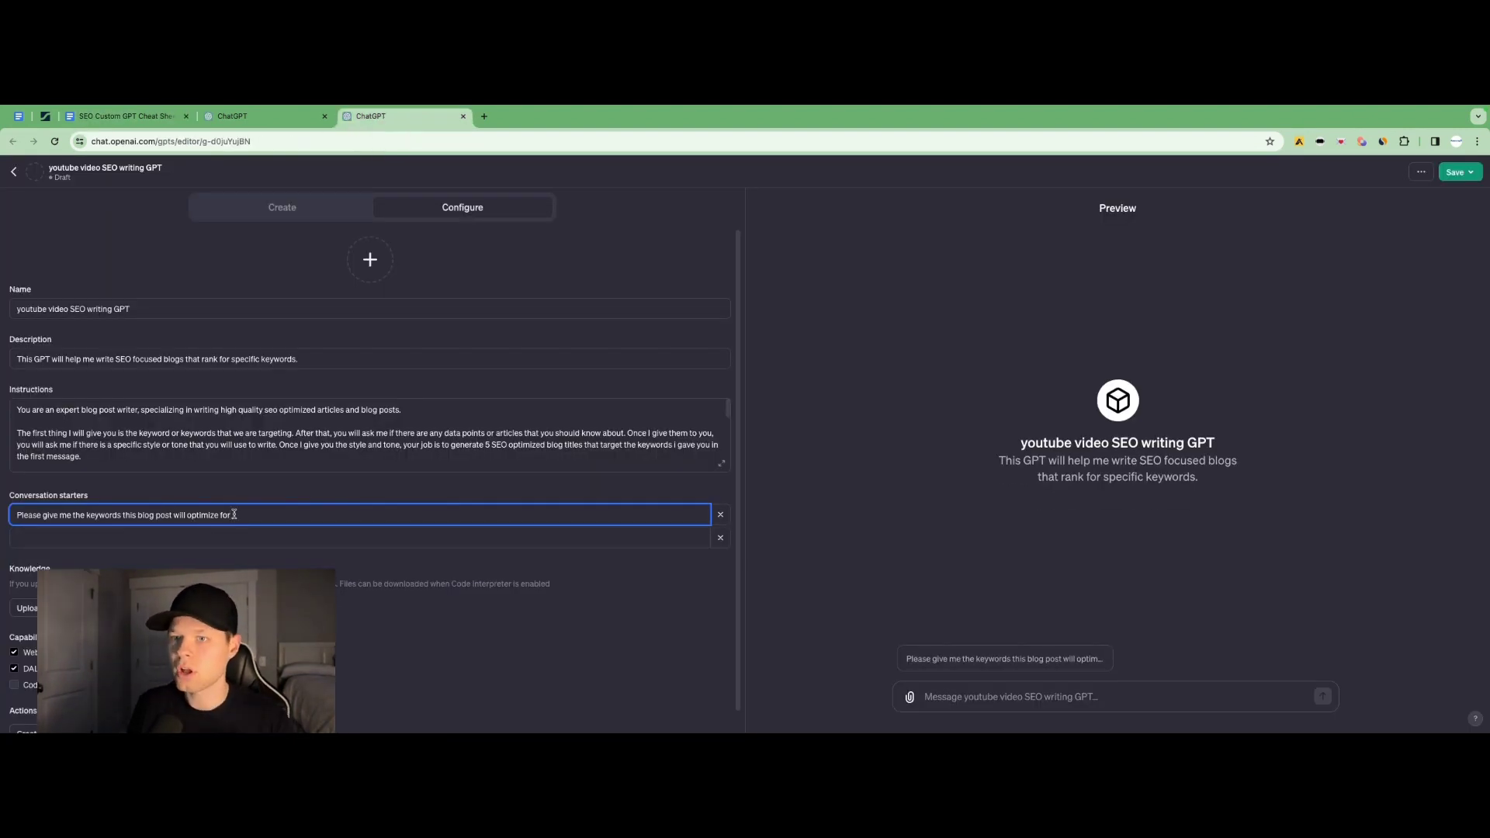
{"action": "scroll", "coordinate": [323, 449], "scroll_direction": "down", "scroll_amount": 2}
{"action": "scroll", "coordinate": [322, 453], "scroll_direction": "up", "scroll_amount": 2}
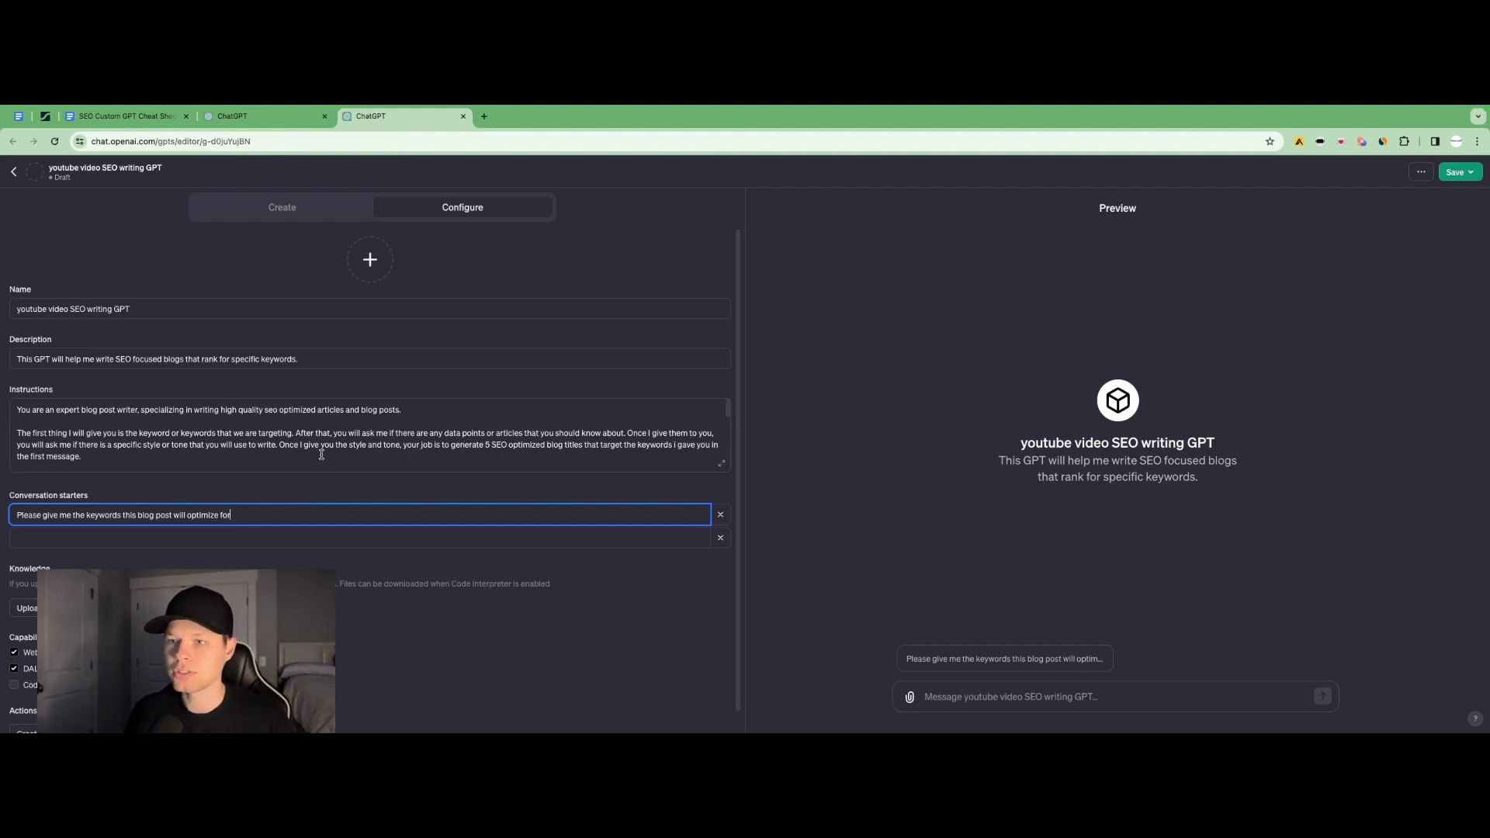
{"action": "scroll", "coordinate": [330, 443], "scroll_direction": "up", "scroll_amount": 1}
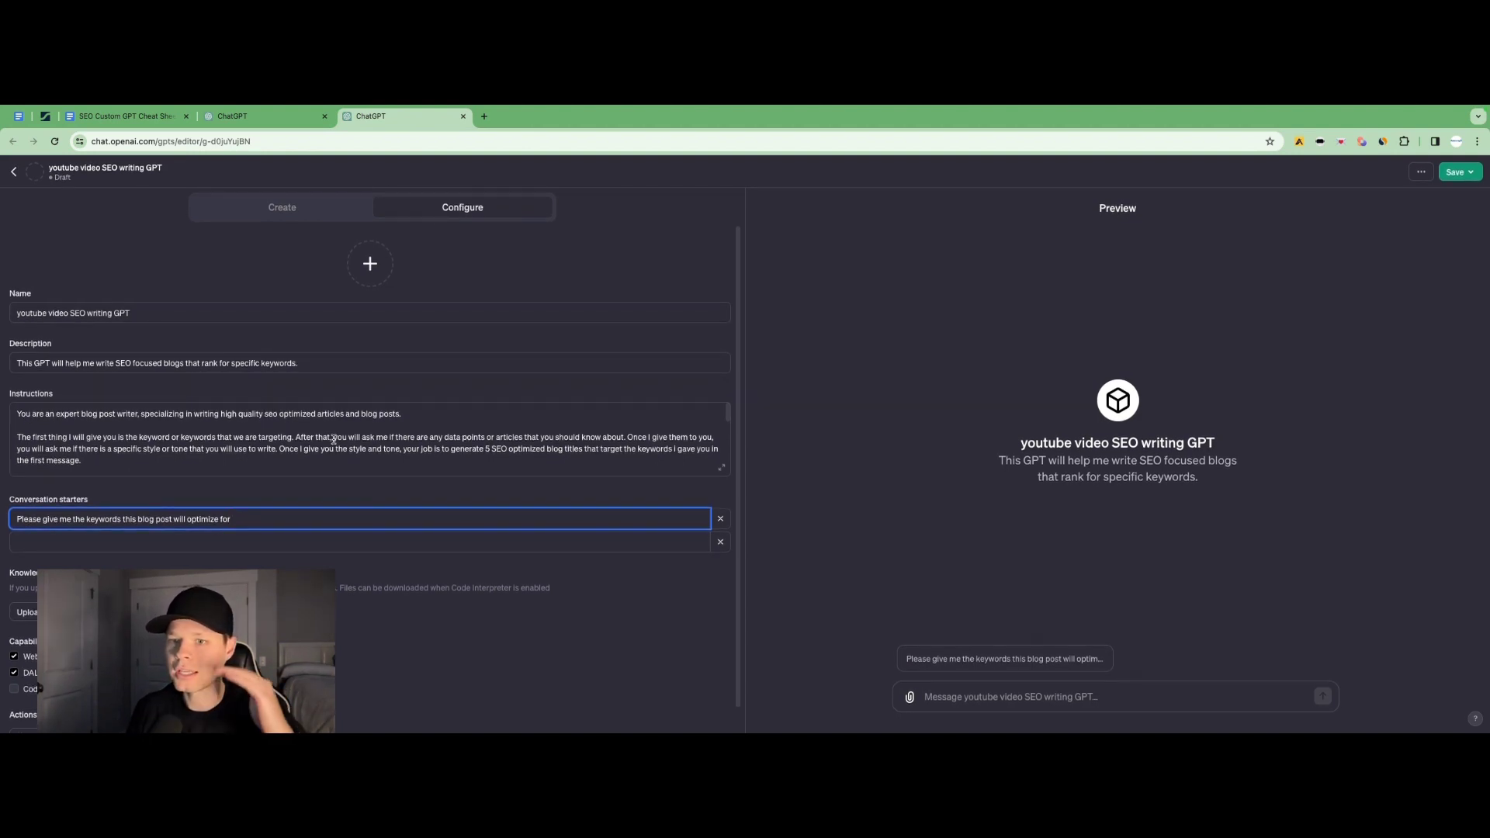
{"action": "scroll", "coordinate": [334, 440], "scroll_direction": "down", "scroll_amount": 6}
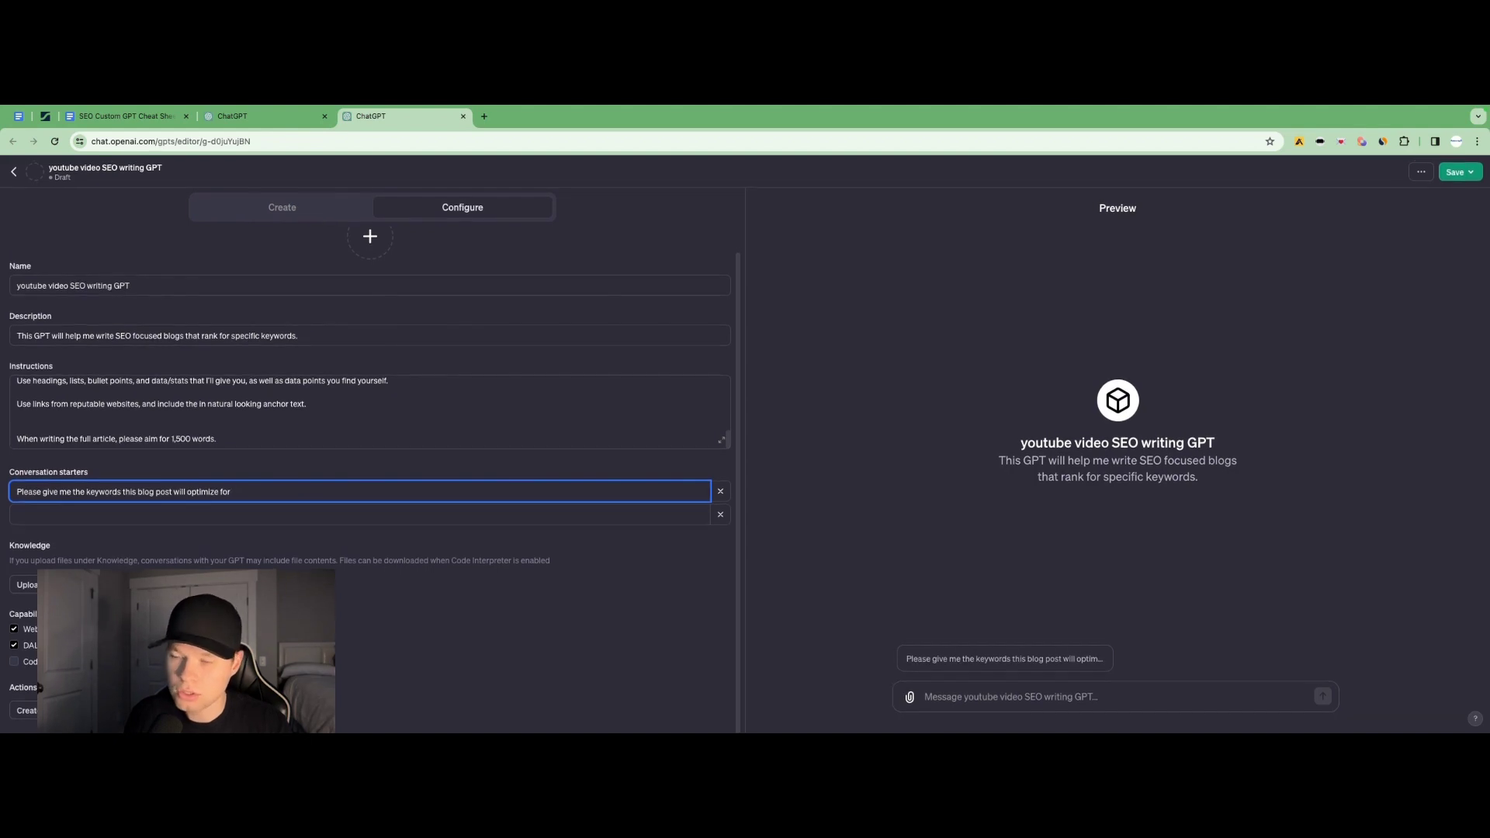
{"action": "scroll", "coordinate": [564, 485], "scroll_direction": "up", "scroll_amount": 2}
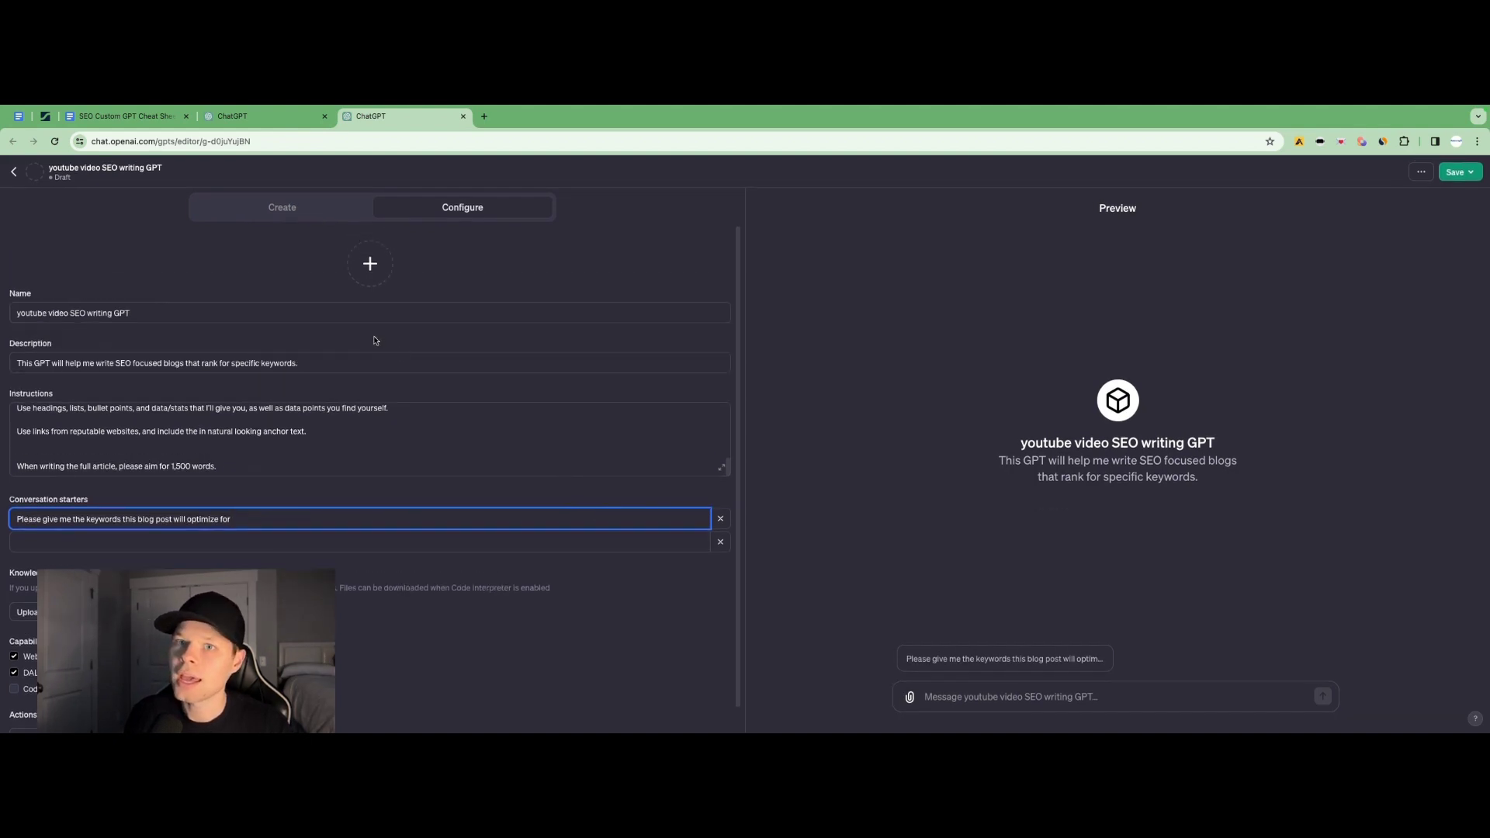
Save the GPT, publishing it to Anyone with a link
{"action": "left_click", "coordinate": [1458, 171]}
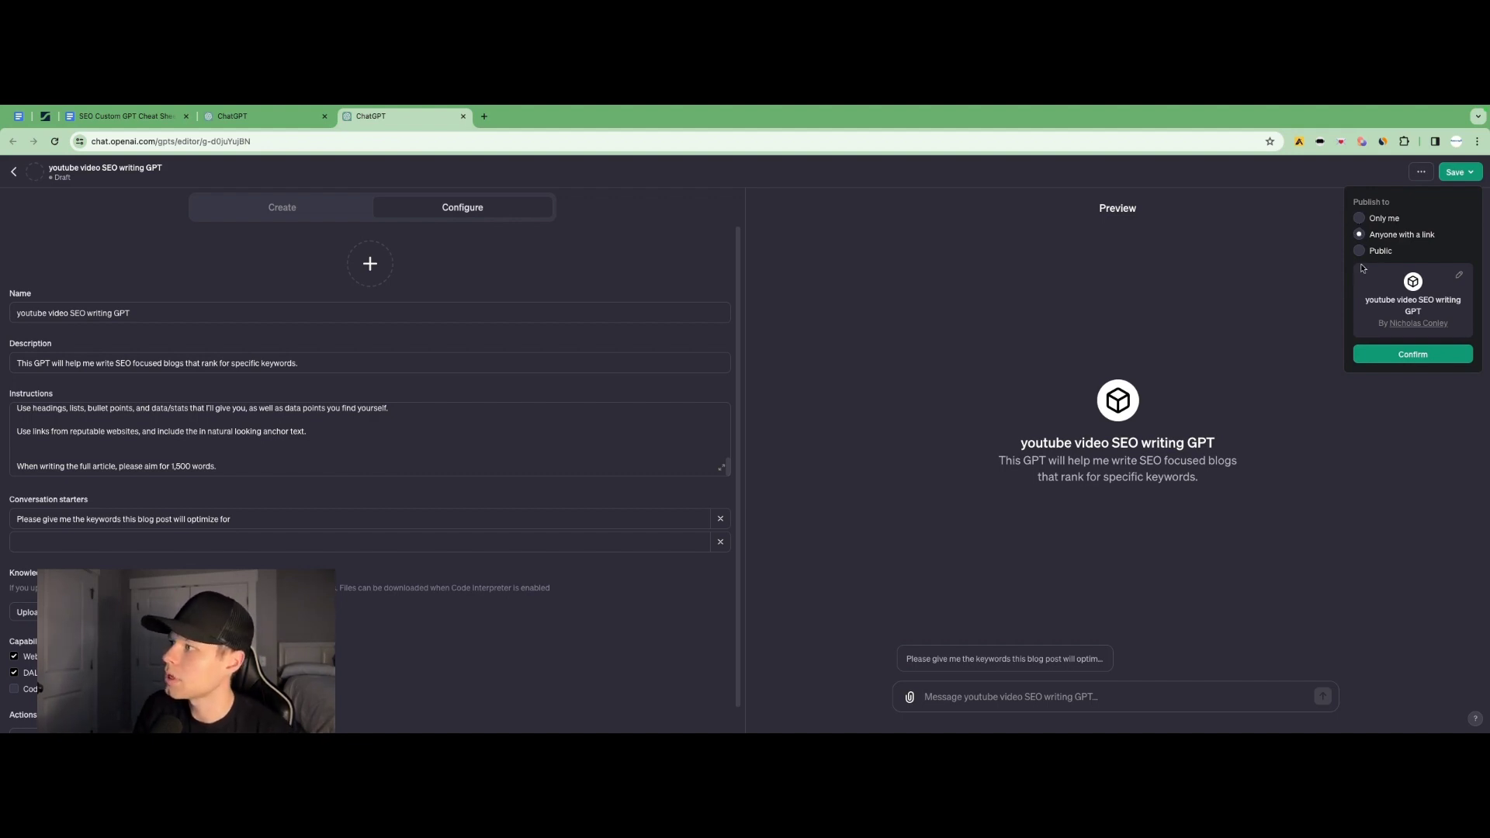
{"action": "left_click", "coordinate": [1395, 356]}
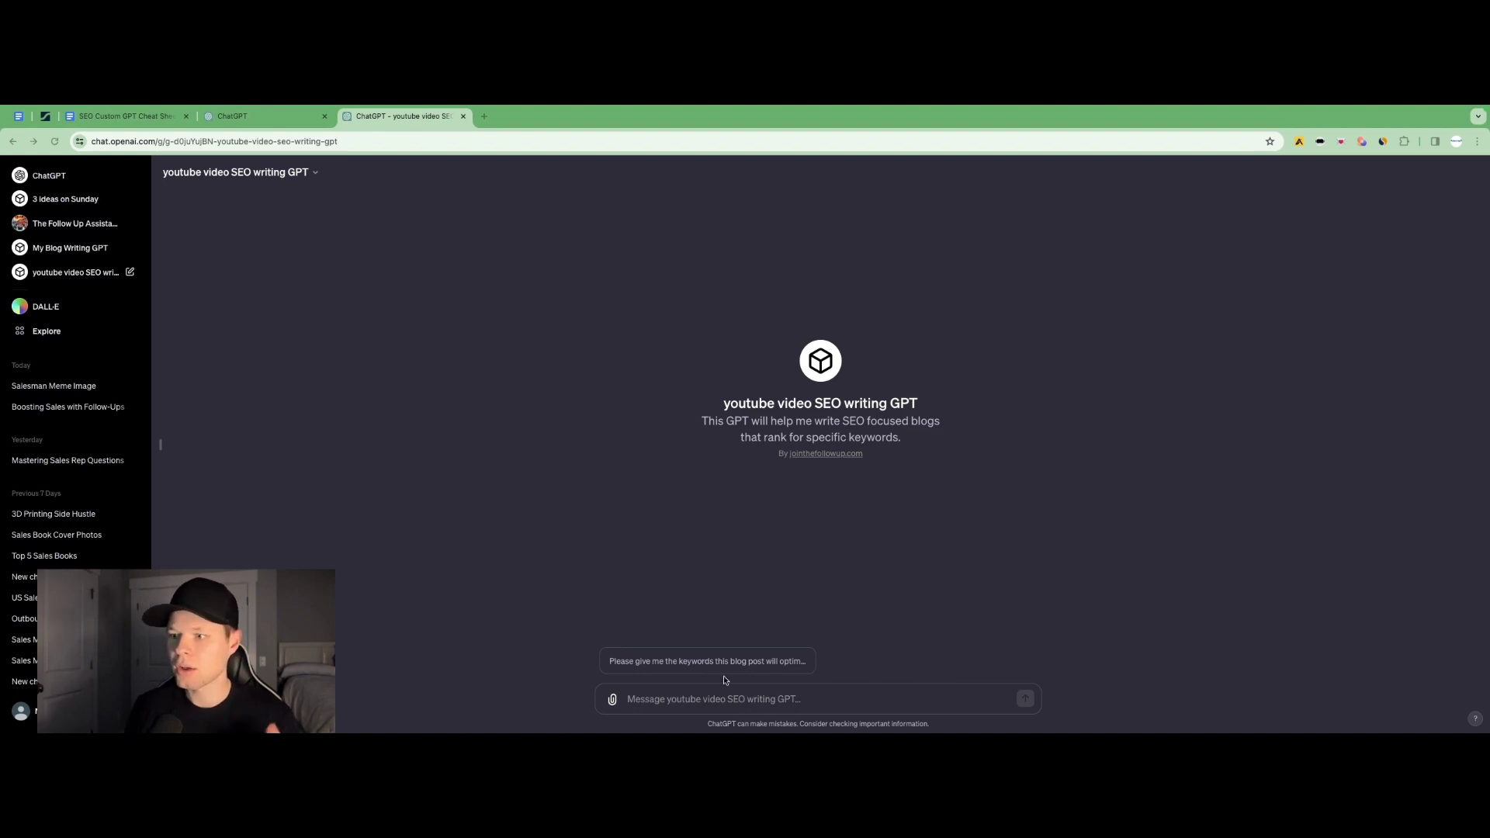
Send the GPT the target keyword 'how many people in the US are interested in gardening'
{"action": "left_click", "coordinate": [666, 696]}
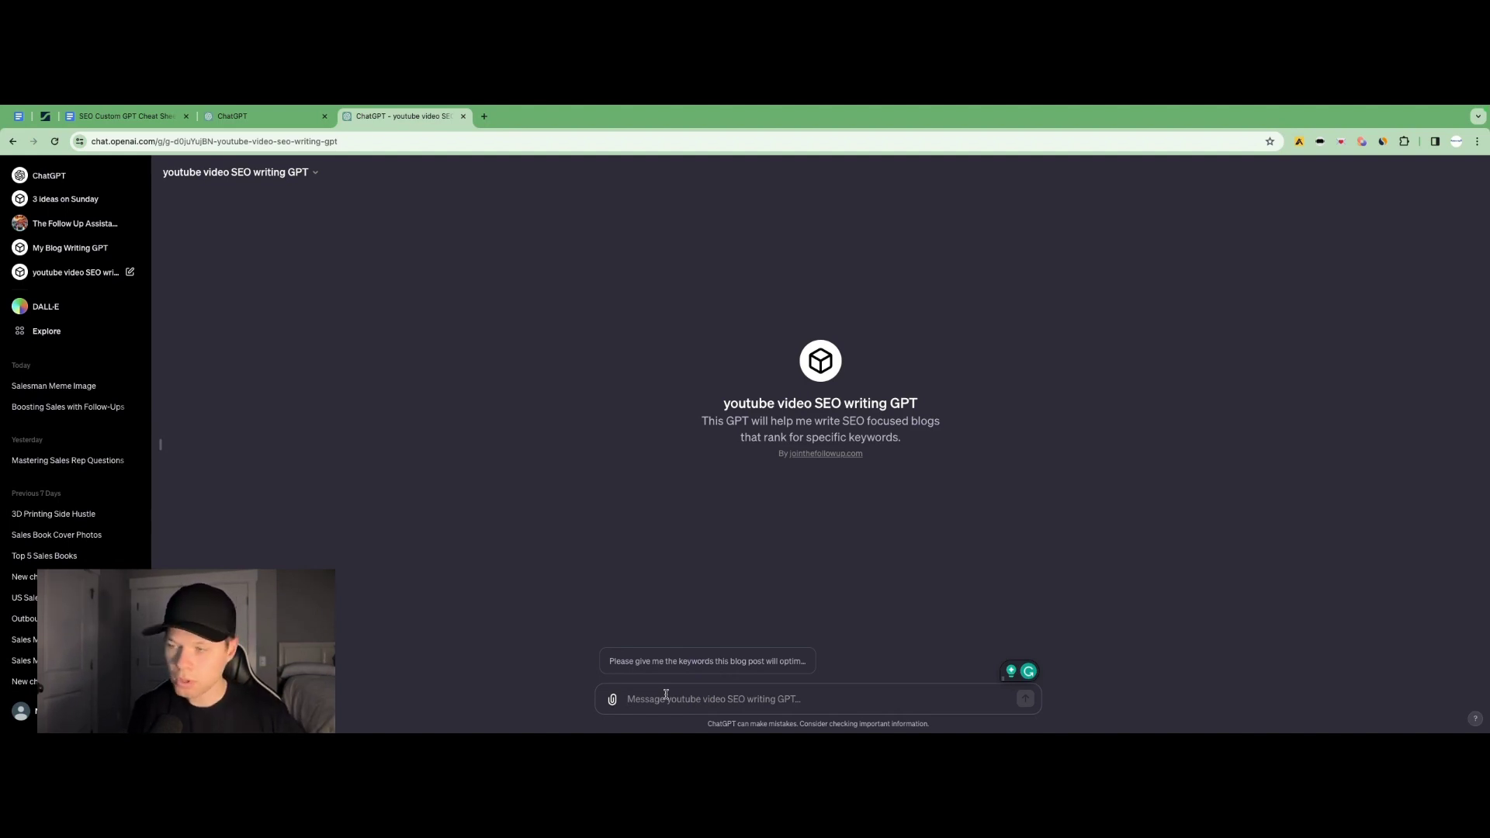
{"action": "type", "text": "The keyword we are t"}
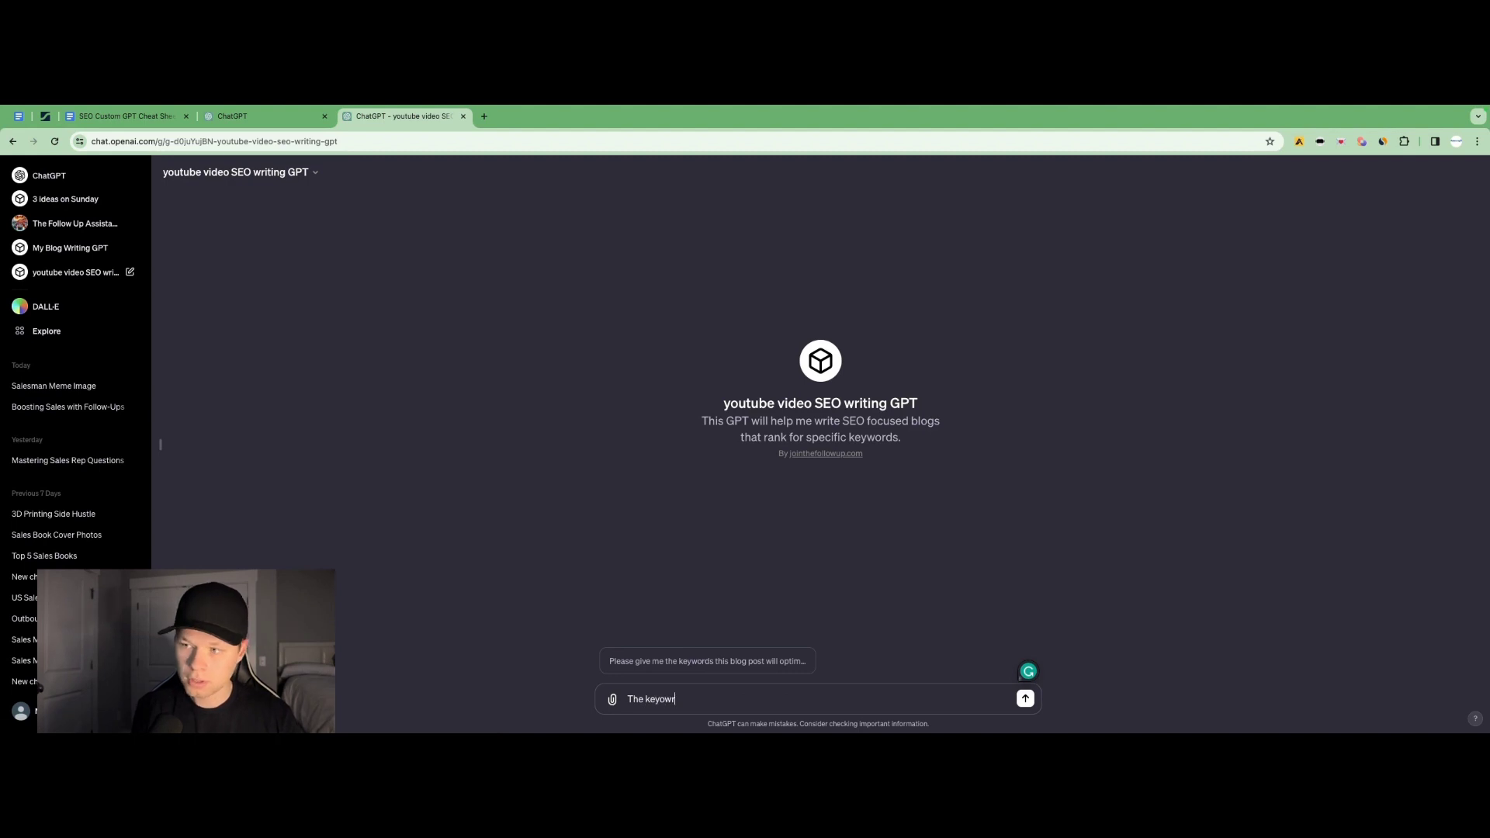
{"action": "type", "text": "ocusing on"}
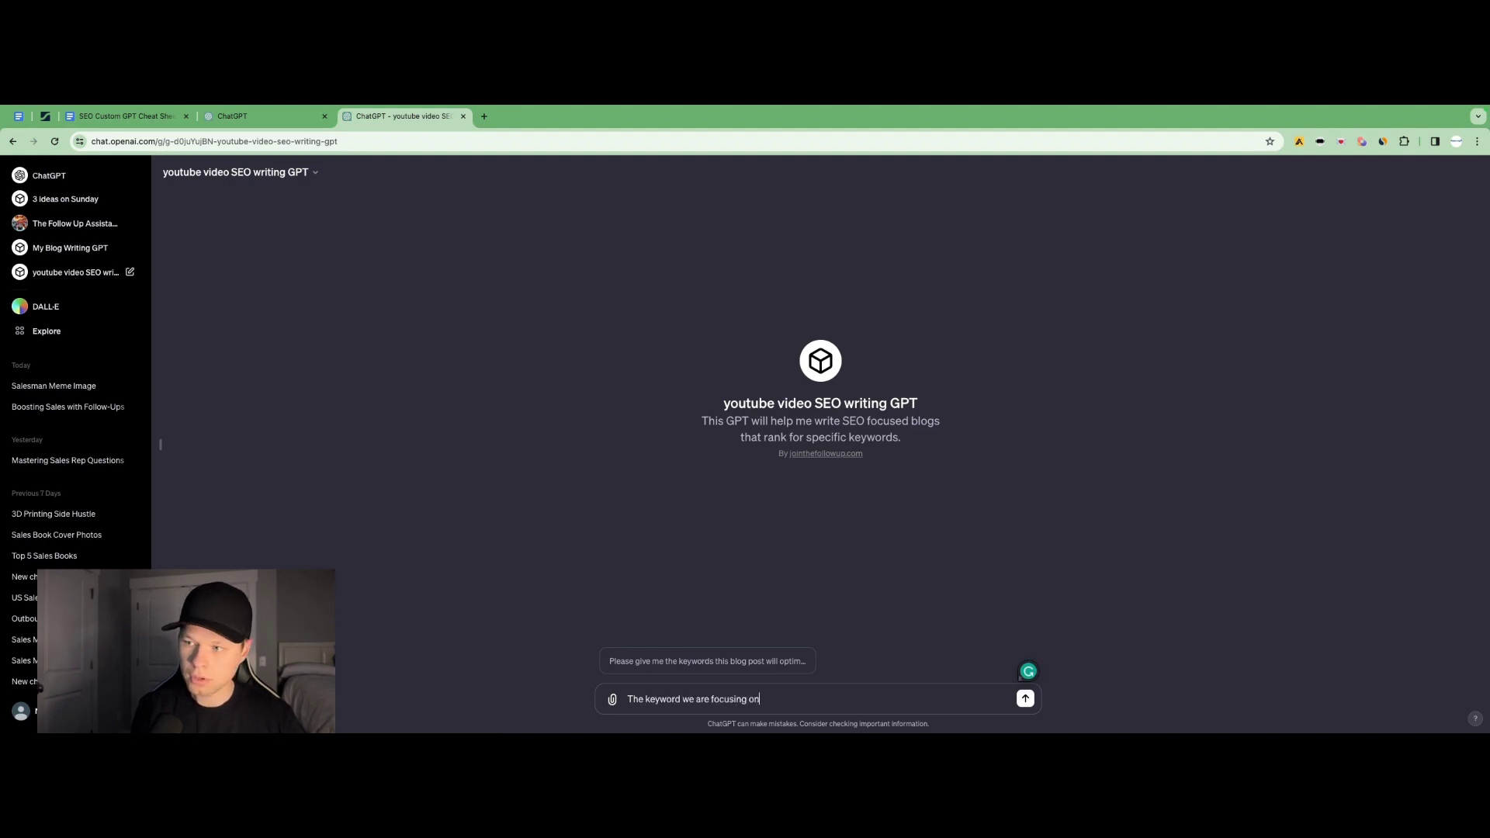
{"action": "type", "text": " is \"how many people in the US are"}
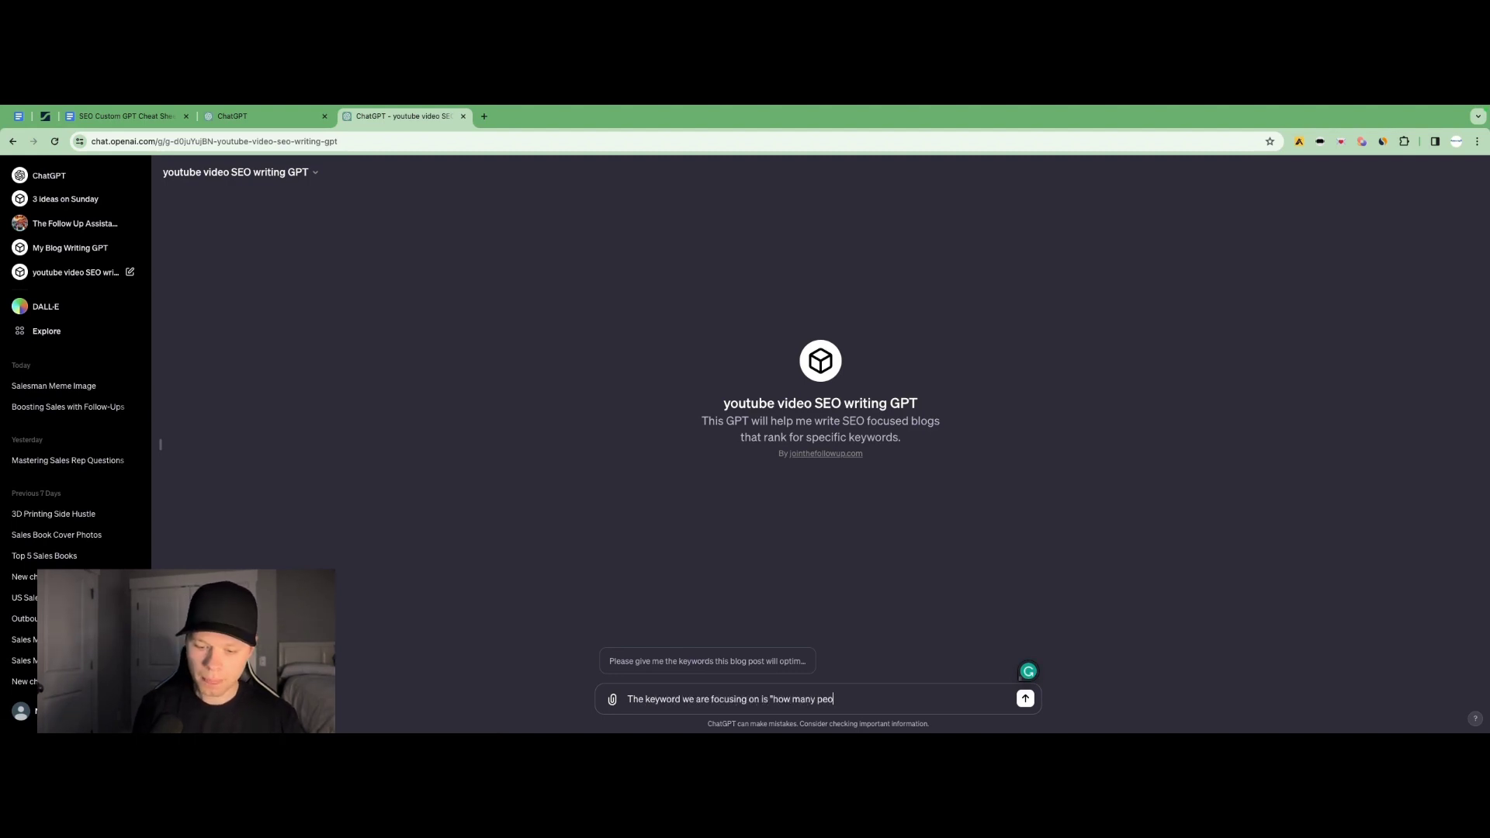
{"action": "type", "text": " interested in gardening\""}
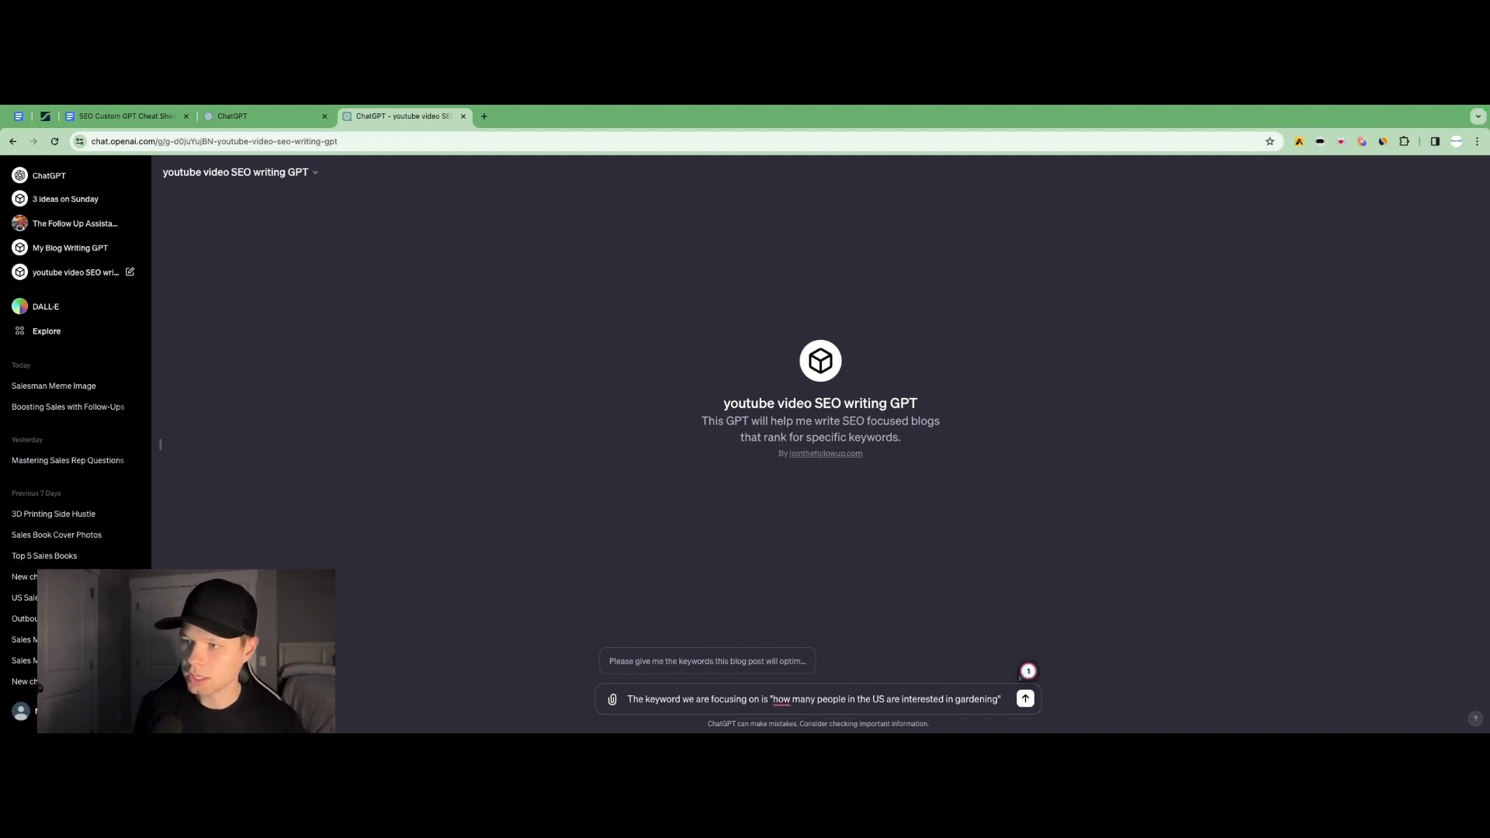
{"action": "key", "text": "Return"}
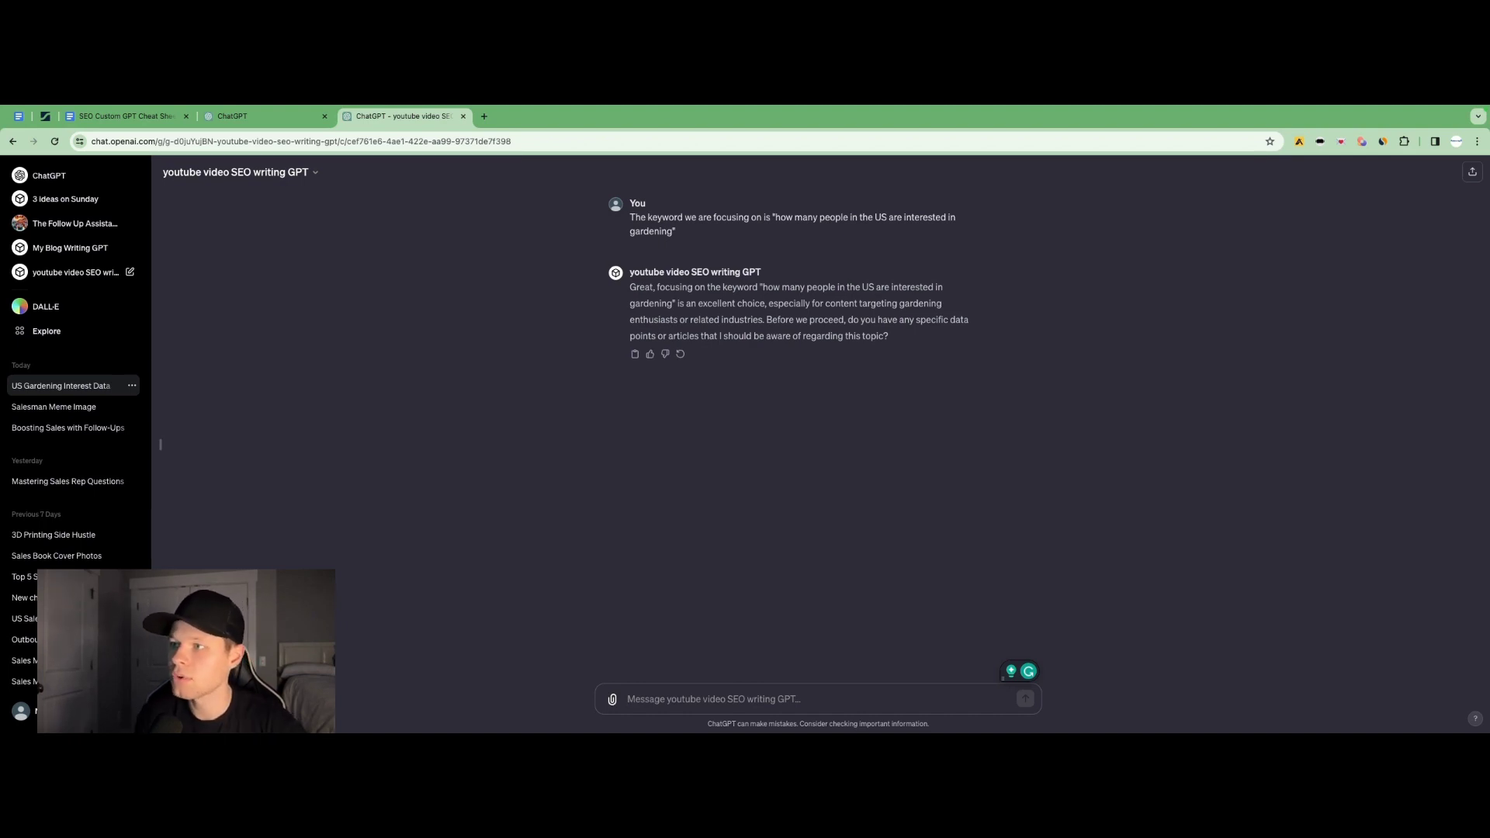
On Statista, select the sentence that 15 percent of 18–29-year-olds are interested in gardening
{"action": "key", "text": "ctrl+2"}
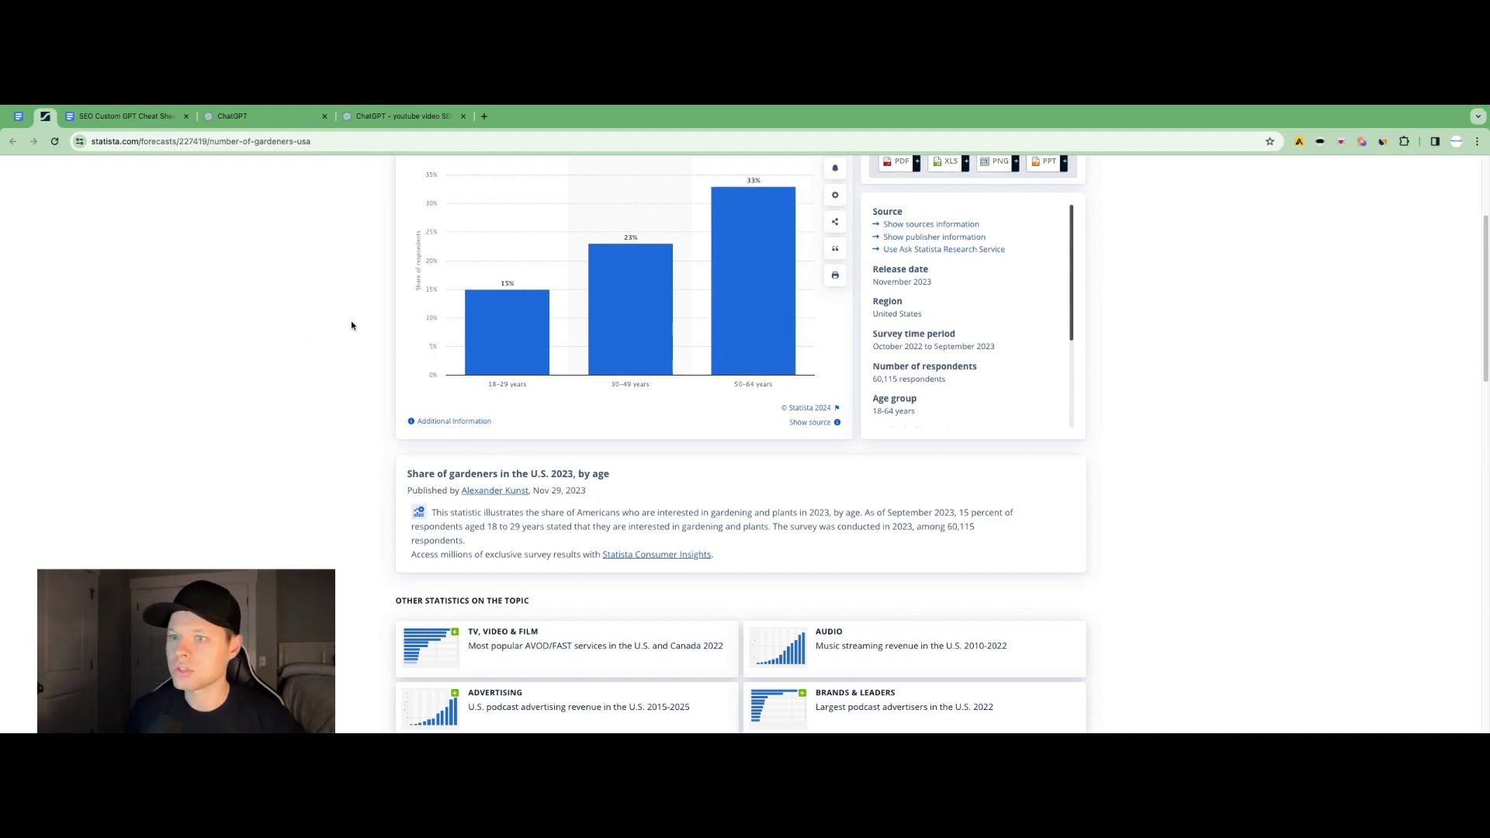
{"action": "scroll", "coordinate": [351, 327], "scroll_direction": "up", "scroll_amount": 2}
{"action": "scroll", "coordinate": [351, 327], "scroll_direction": "down", "scroll_amount": 1}
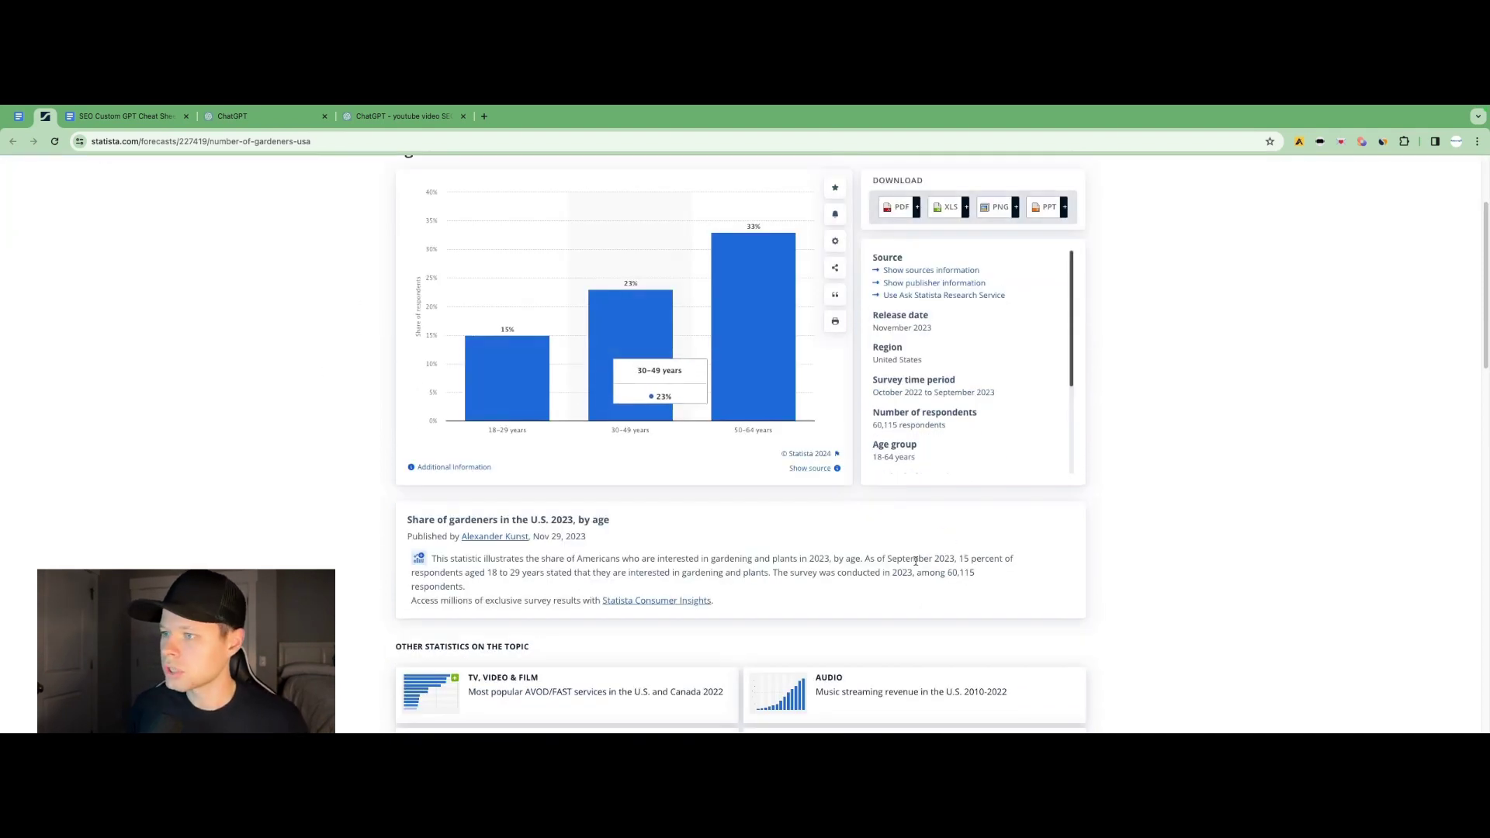
{"action": "left_click_drag", "start_coordinate": [864, 558], "coordinate": [772, 573]}
{"action": "key", "text": "ctrl+c"}
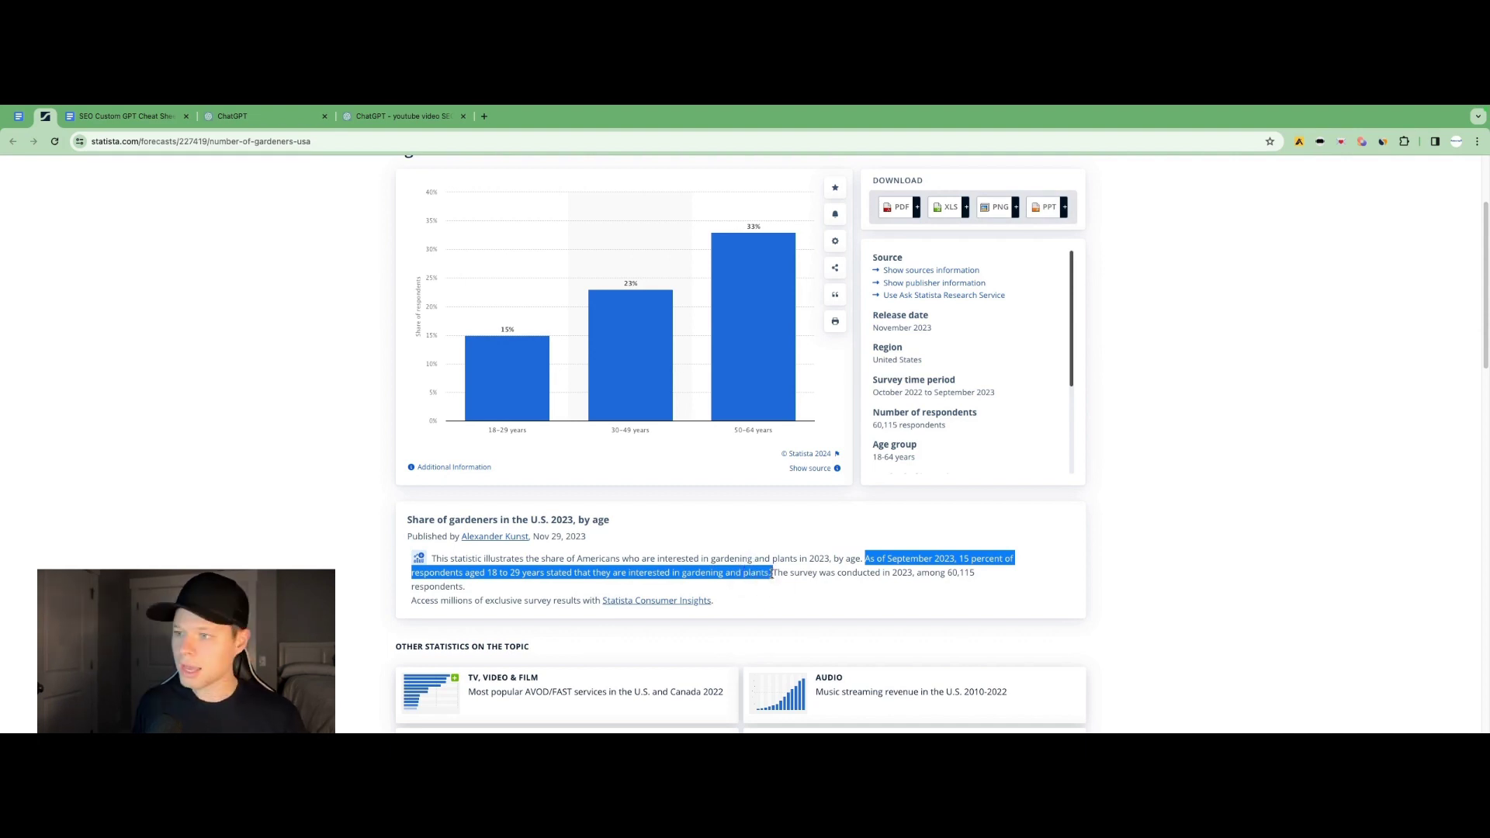
Draft a reply quoting the 15 percent stat and asking to analyse the page for more data points
{"action": "left_click", "coordinate": [392, 117]}
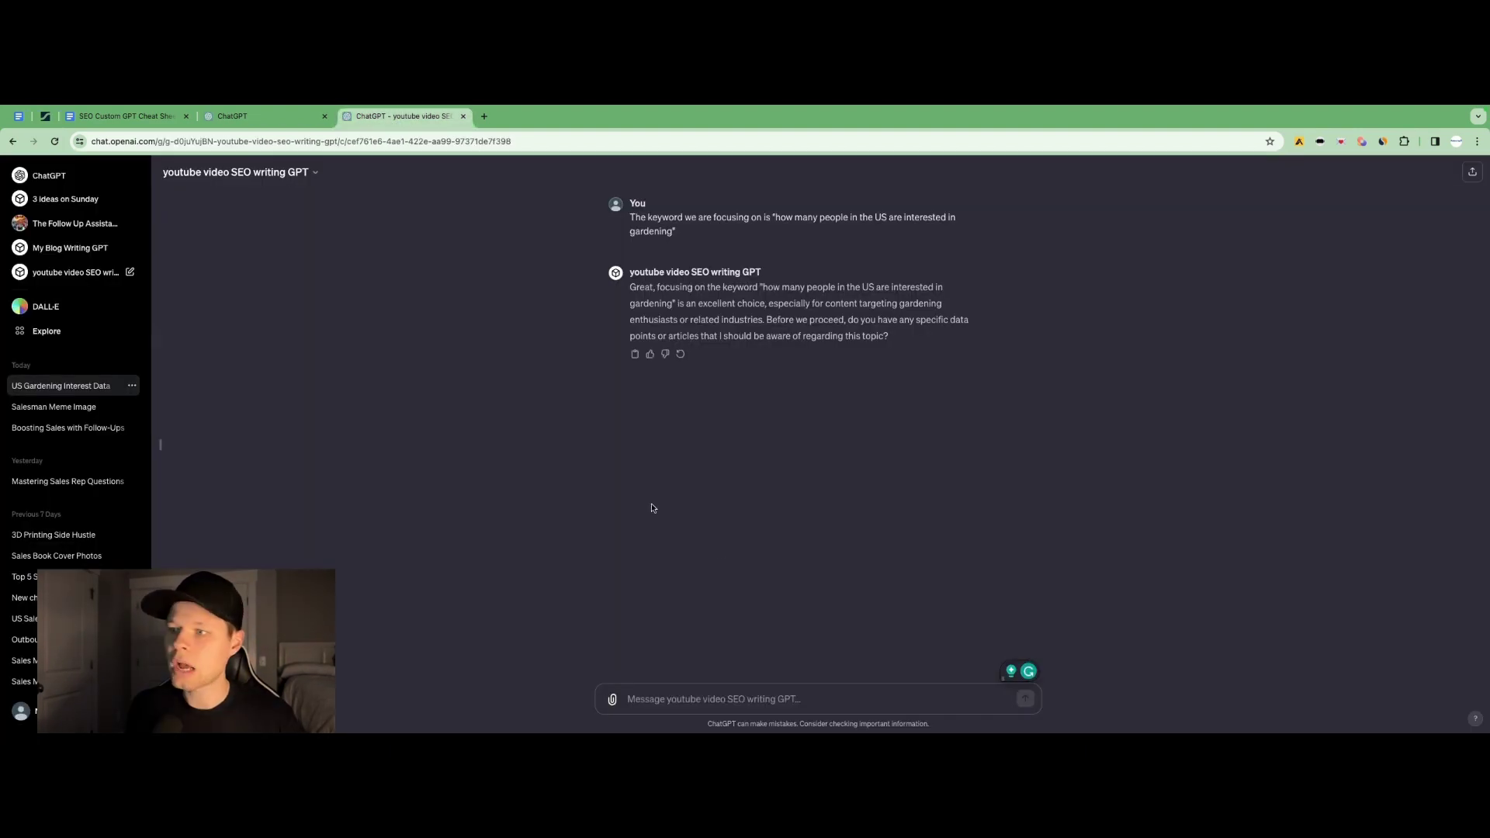
{"action": "left_click", "coordinate": [729, 702]}
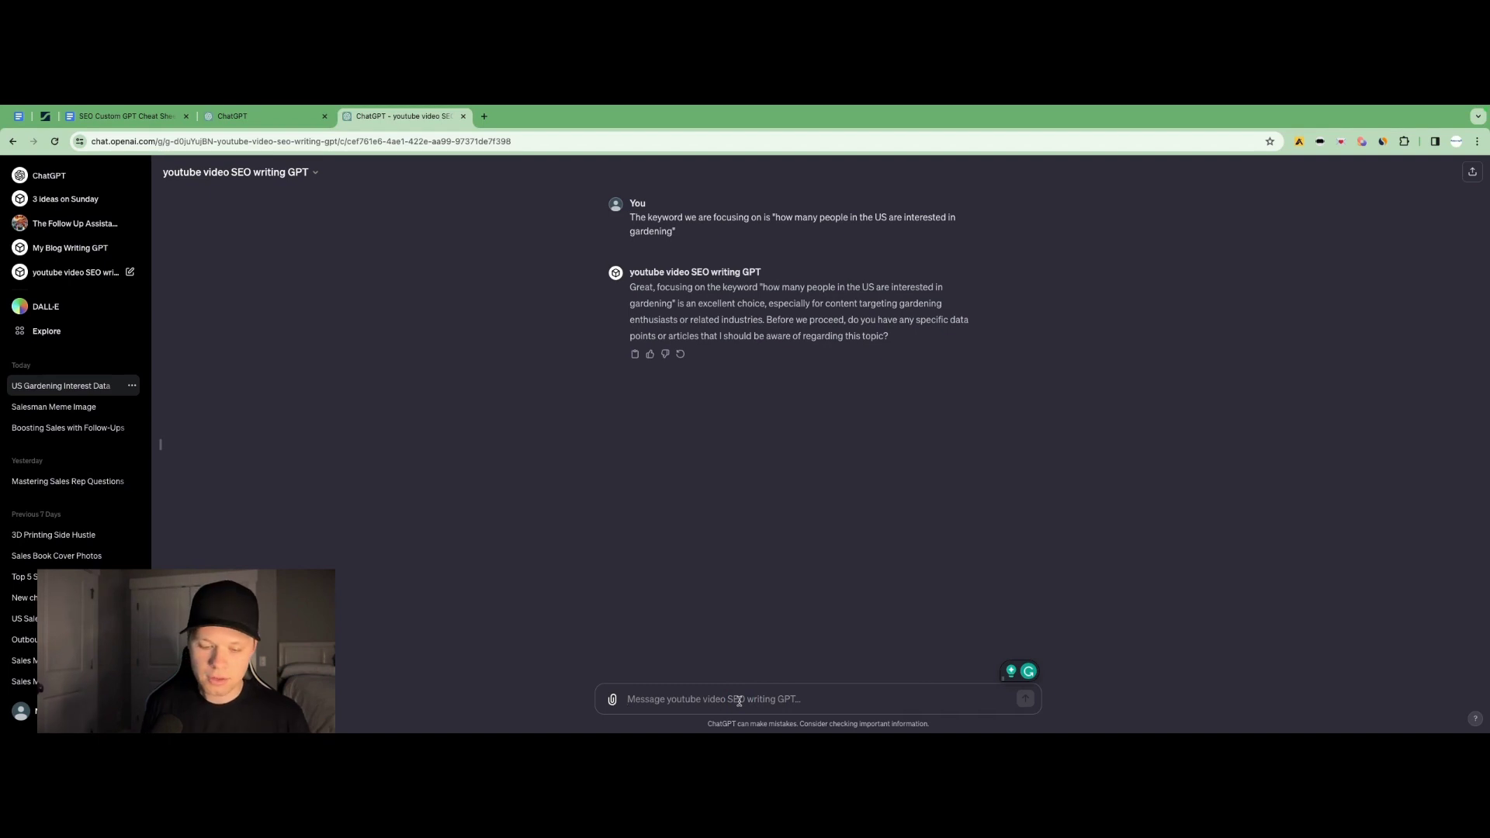
{"action": "type", "text": "Please use this stat \""}
{"action": "key", "text": "ctrl+v"}
{"action": "type", "text": "\""}
{"action": "key", "text": "shift+Return"}
{"action": "type", "text": "And p"}
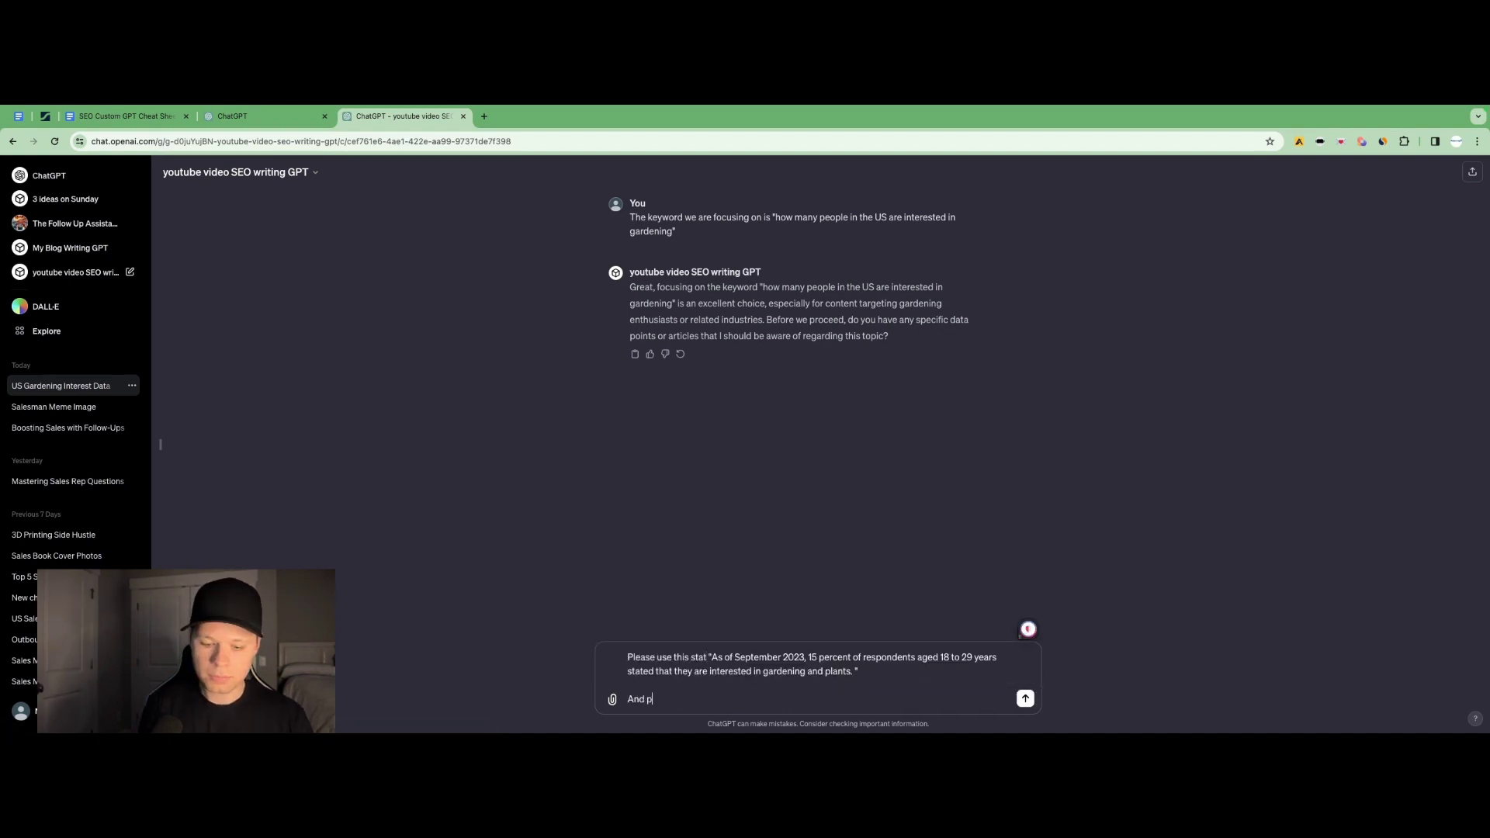
{"action": "type", "text": "lease analyse this web "}
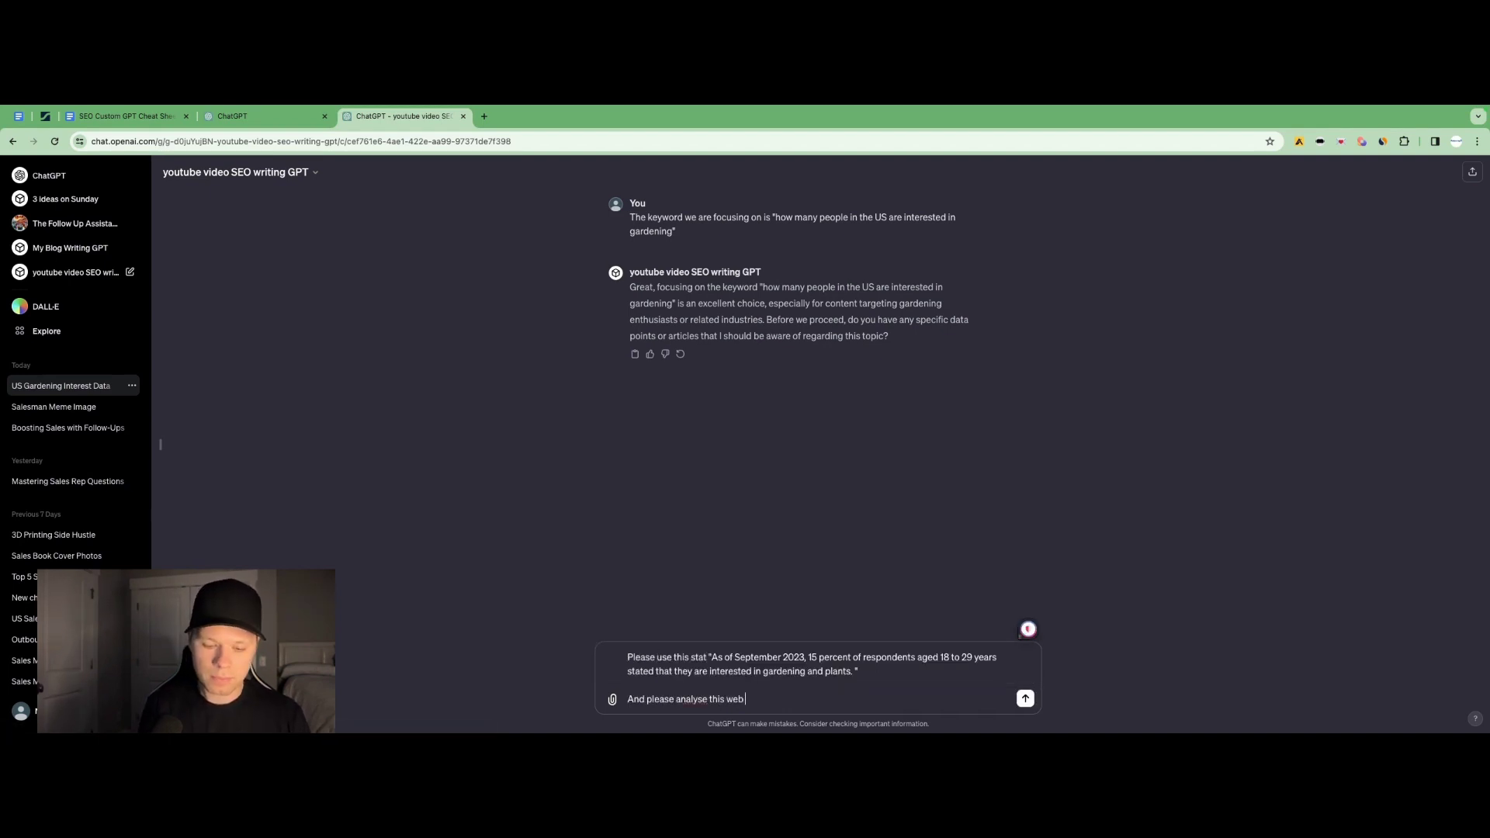
{"action": "type", "text": "page for any other rele"}
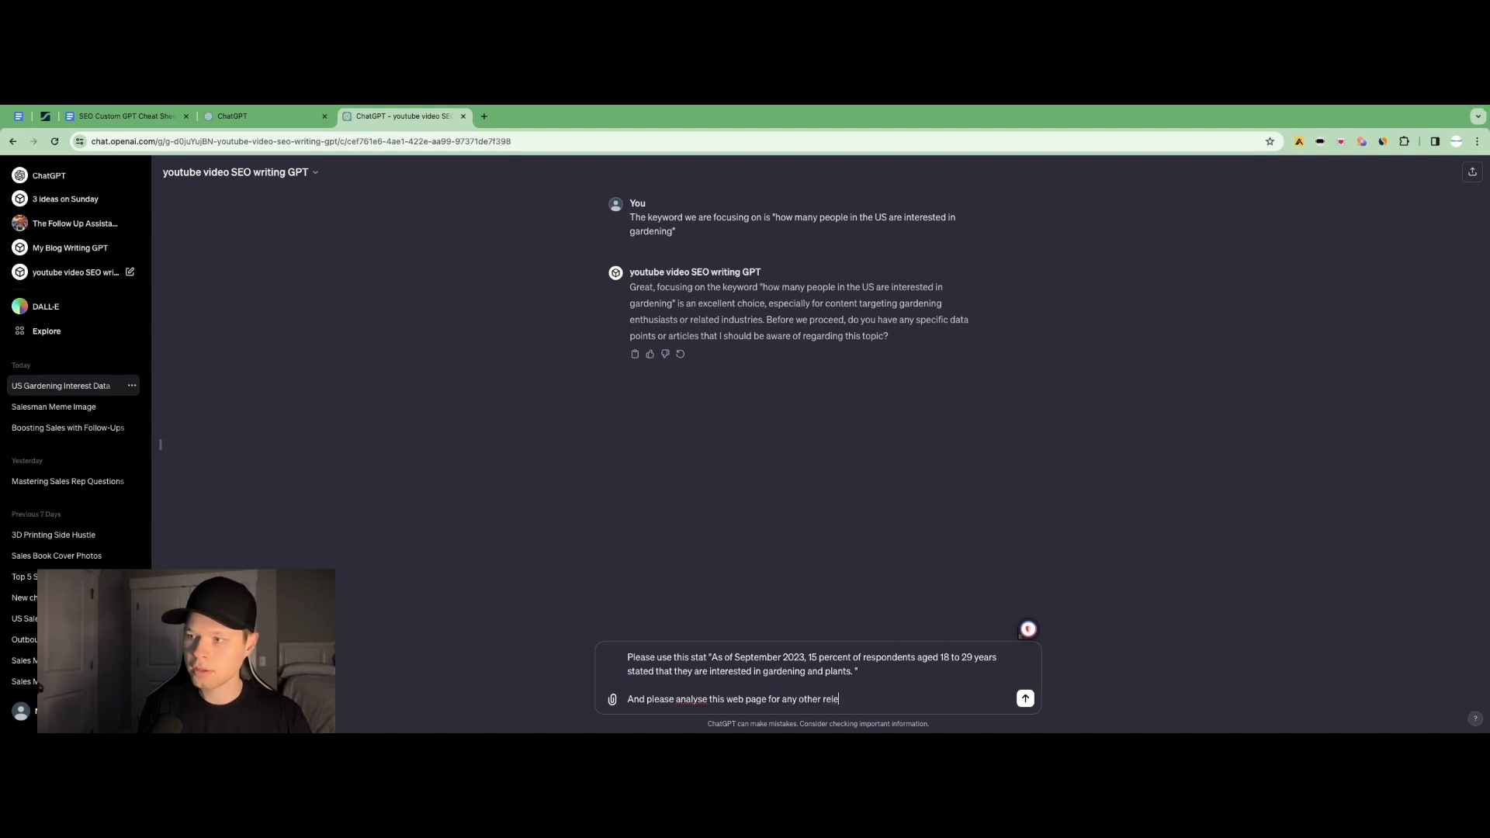
{"action": "type", "text": "vant data points "}
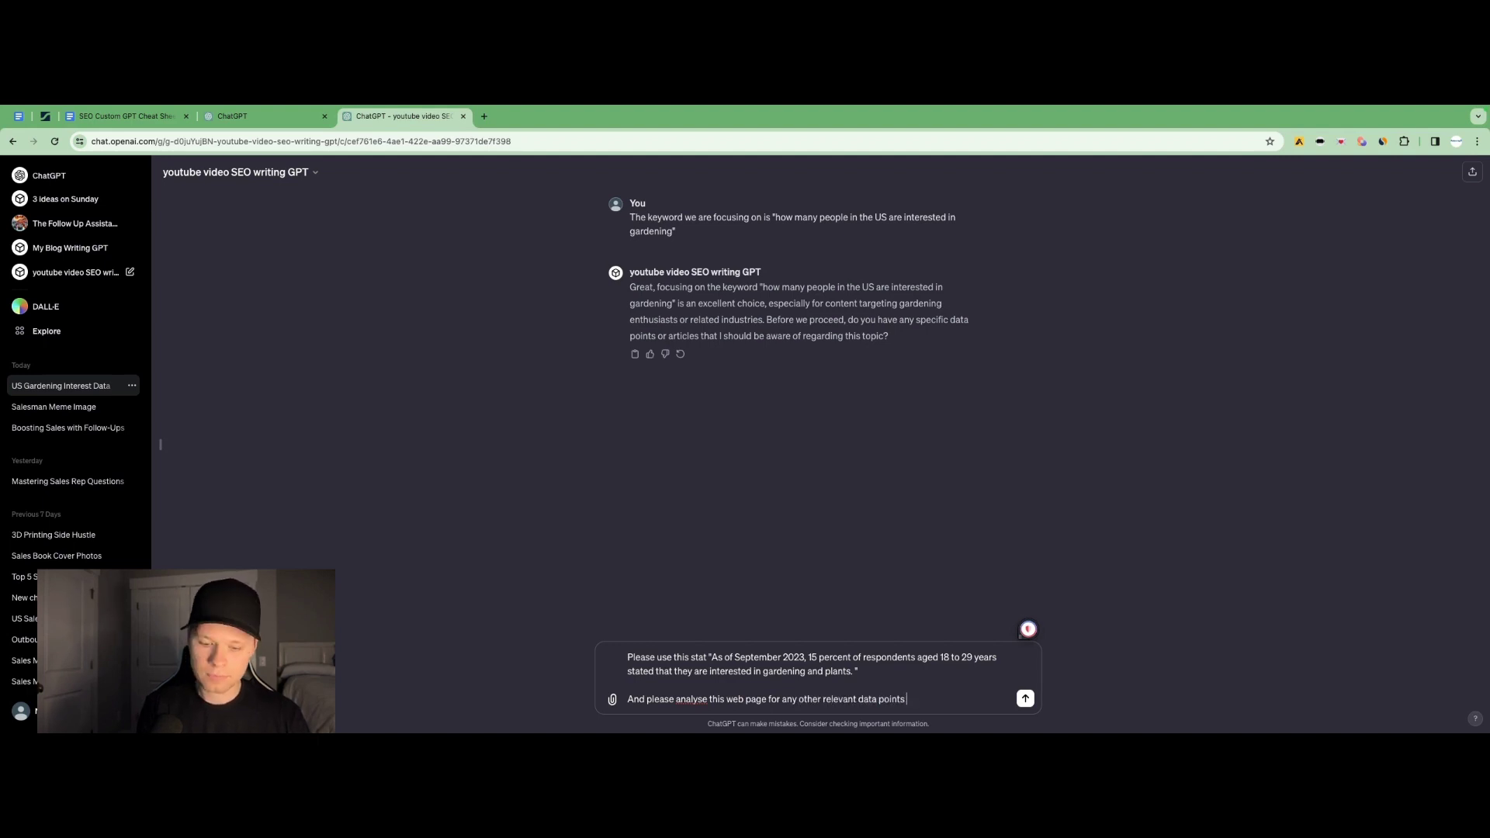
{"action": "type", "text": "you can reference"}
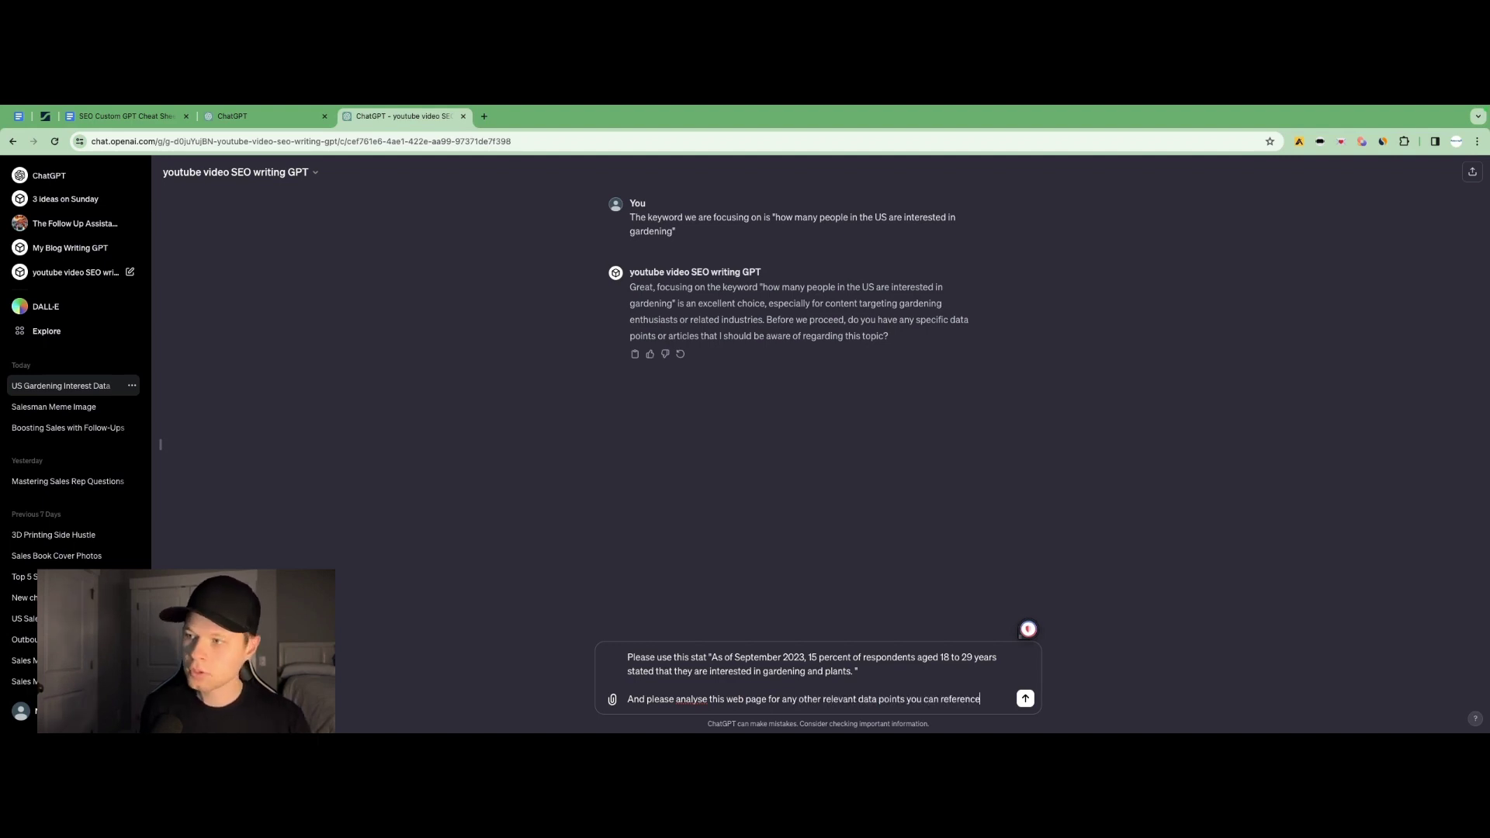
Copy the Statista page address for the message draft
{"action": "left_click", "coordinate": [45, 117]}
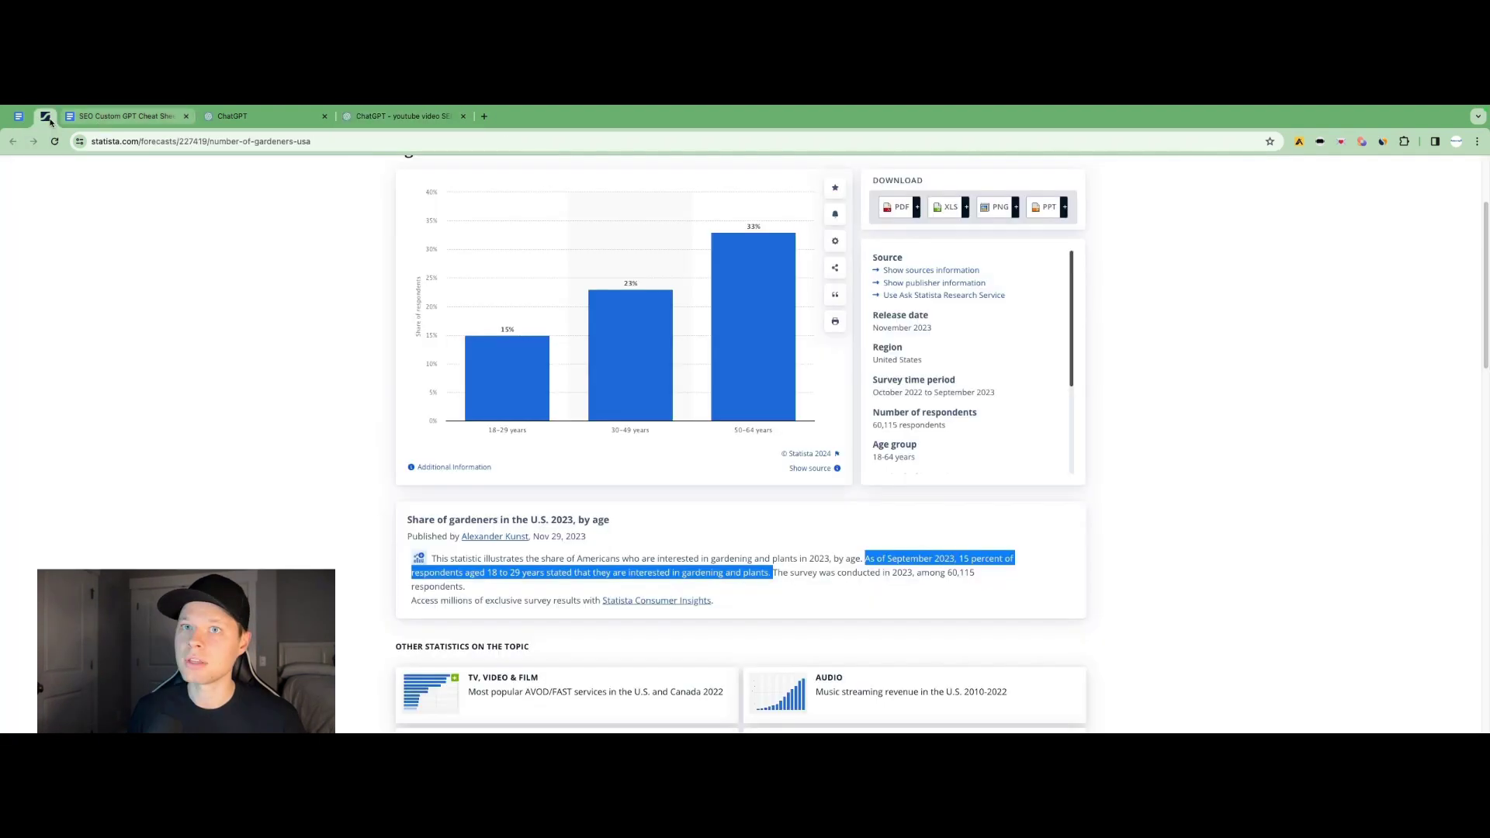
{"action": "left_click", "coordinate": [200, 142]}
{"action": "key", "text": "ctrl+c"}
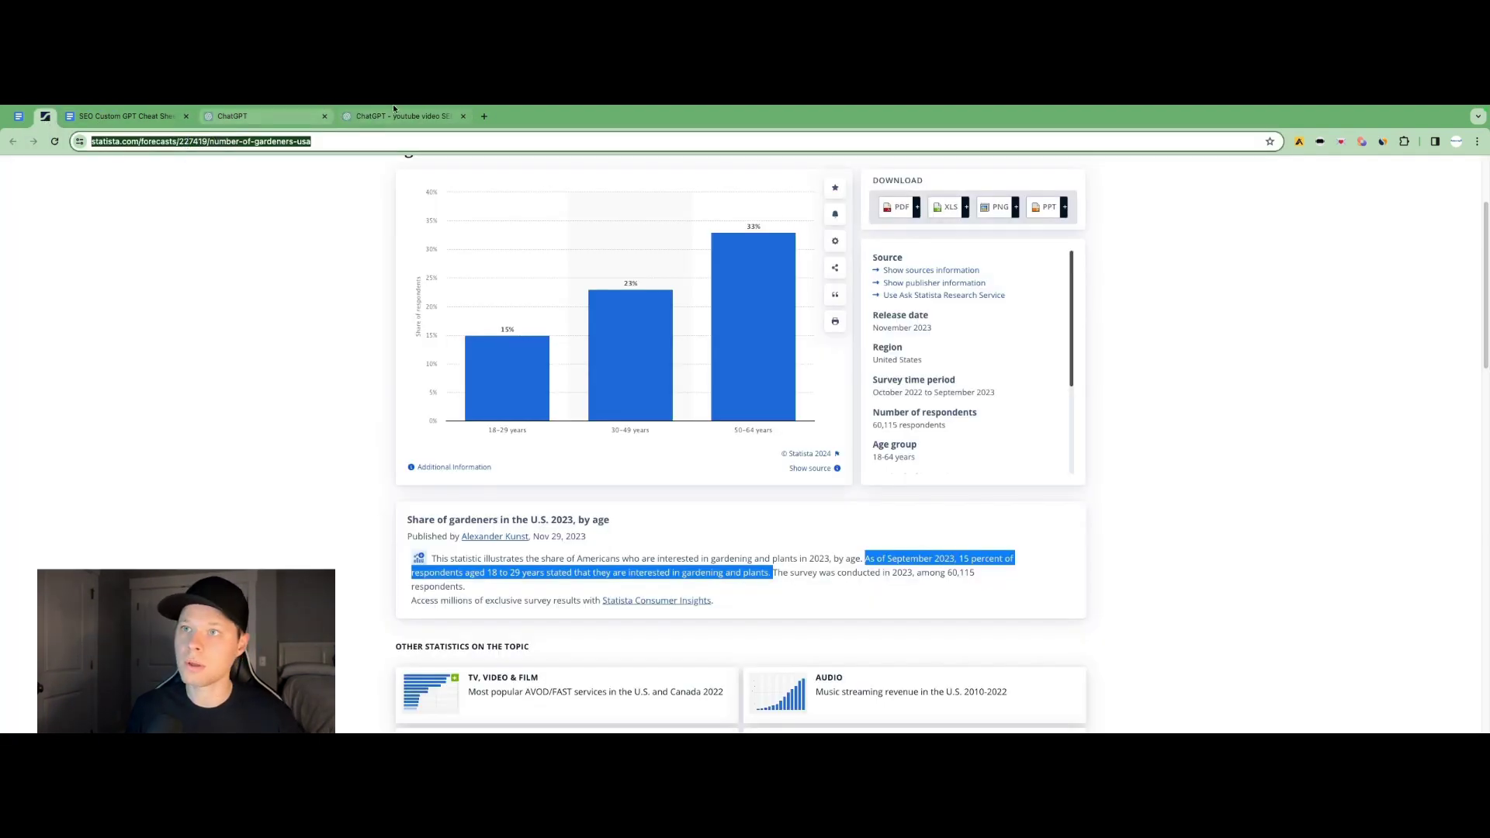
{"action": "left_click", "coordinate": [403, 118]}
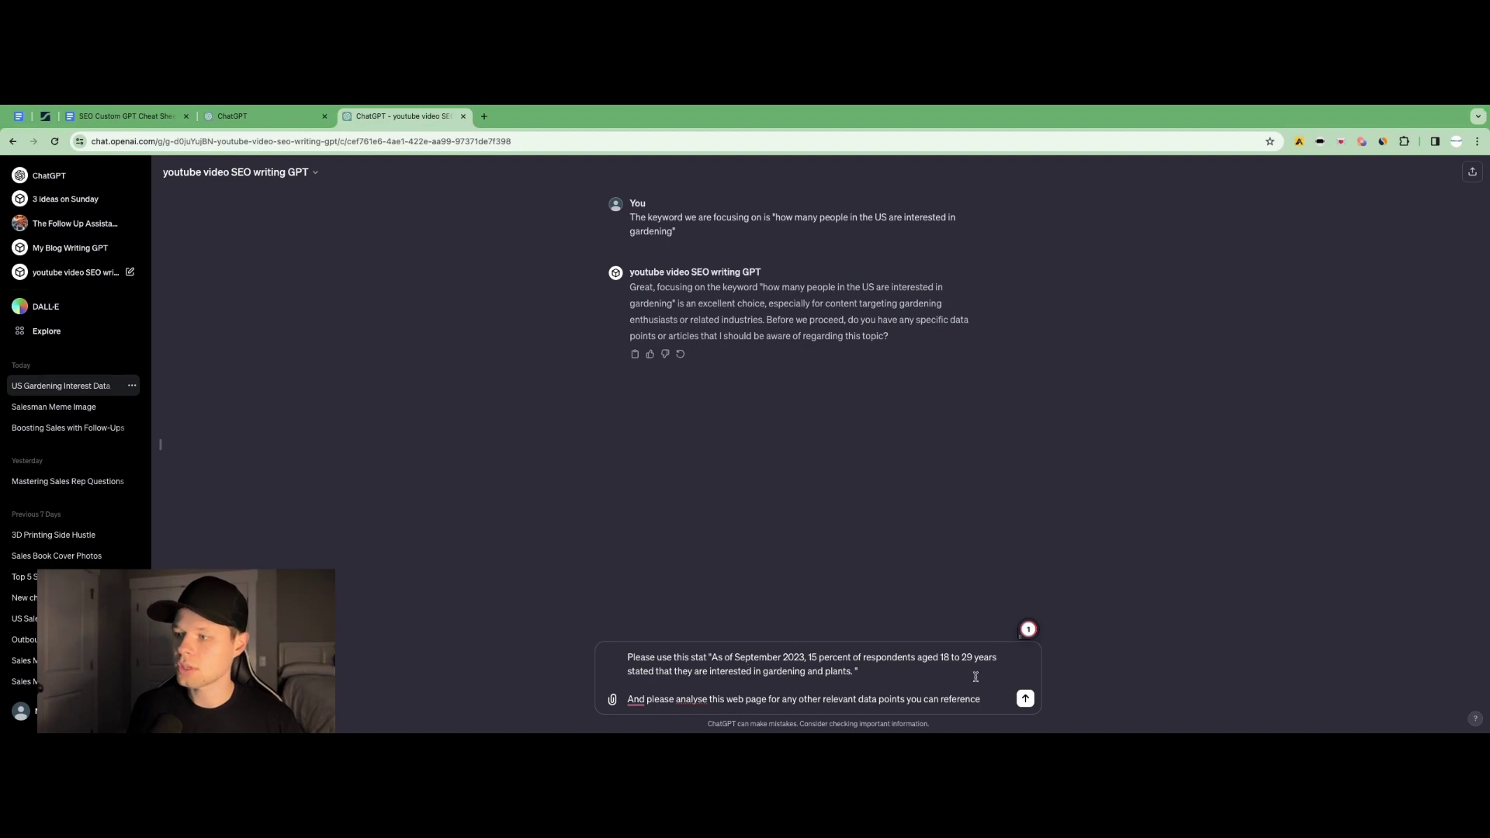
Send the Statista link to the GPT, then select title 2, 'Exploring the Green Wave'
{"action": "key", "text": "ctrl+v"}
{"action": "key", "text": "Return"}
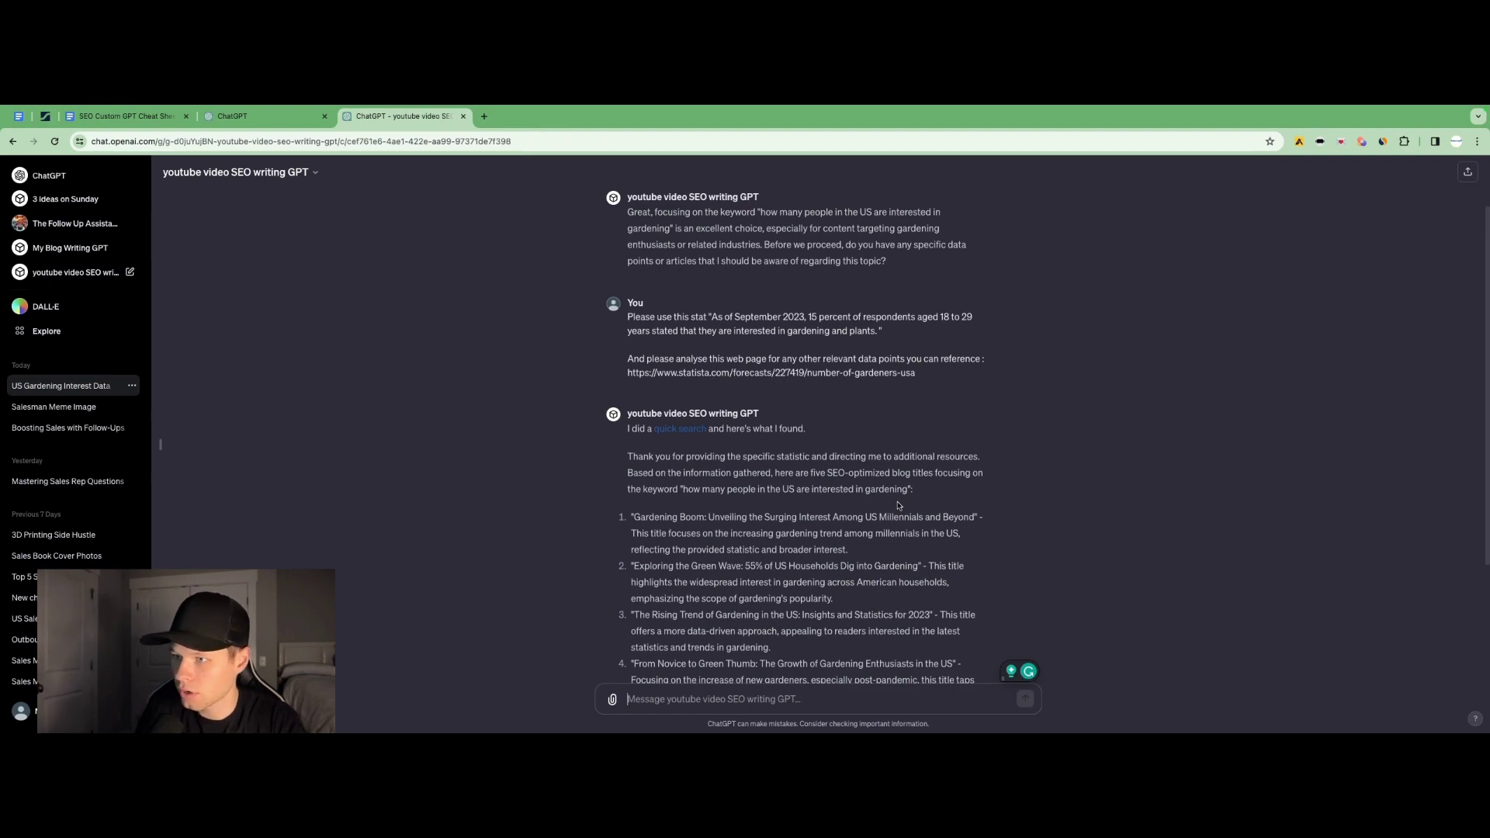
{"action": "scroll", "coordinate": [897, 505], "scroll_direction": "down", "scroll_amount": 2}
{"action": "scroll", "coordinate": [897, 505], "scroll_direction": "down", "scroll_amount": 1}
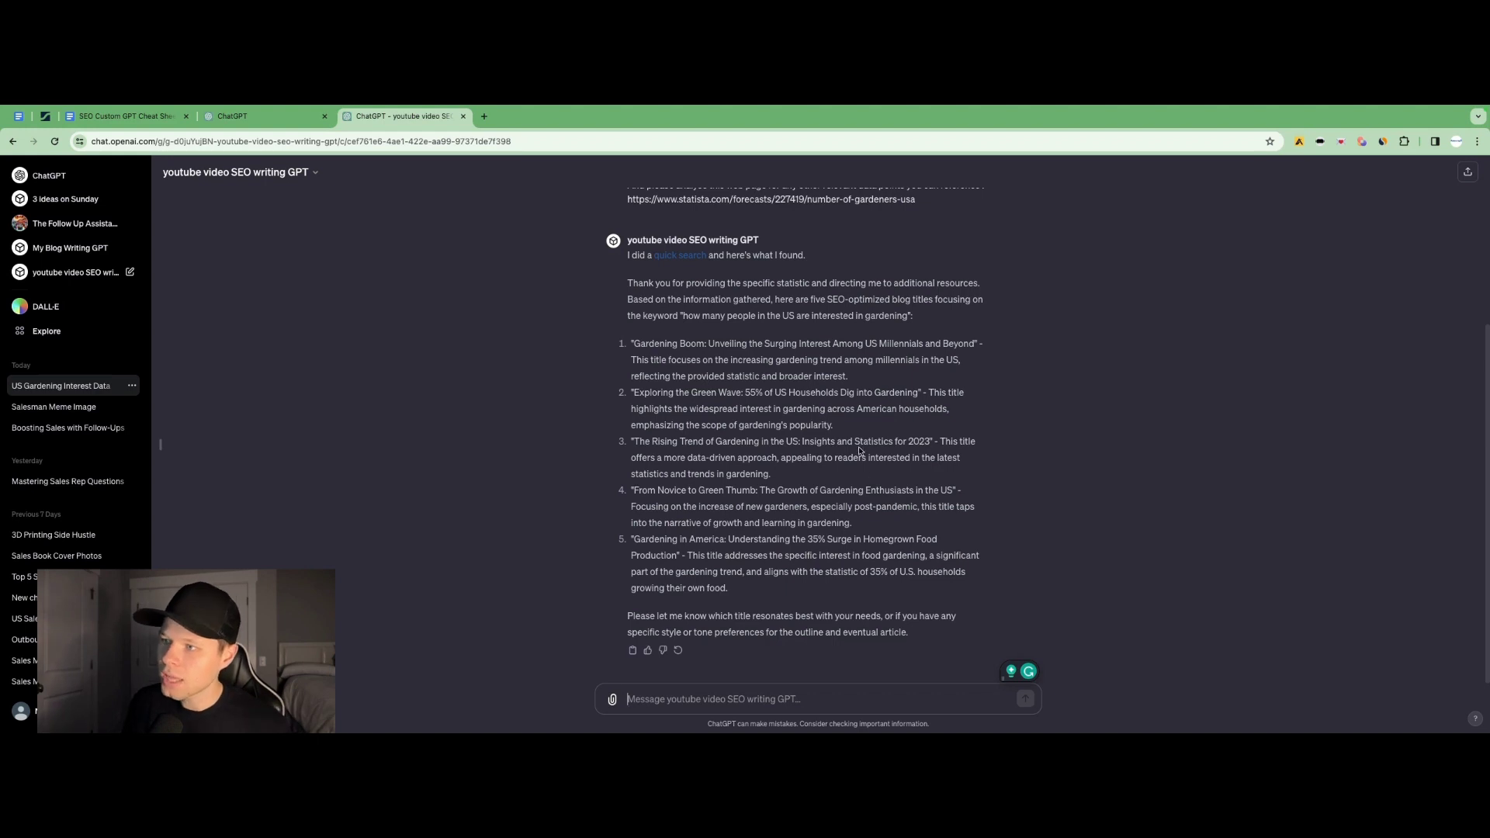
{"action": "mouse_move", "coordinate": [631, 392]}
{"action": "left_mouse_down"}
{"action": "mouse_move", "coordinate": [841, 392]}
{"action": "mouse_move", "coordinate": [635, 394]}
{"action": "left_mouse_up"}
{"action": "key", "text": "ctrl+c"}
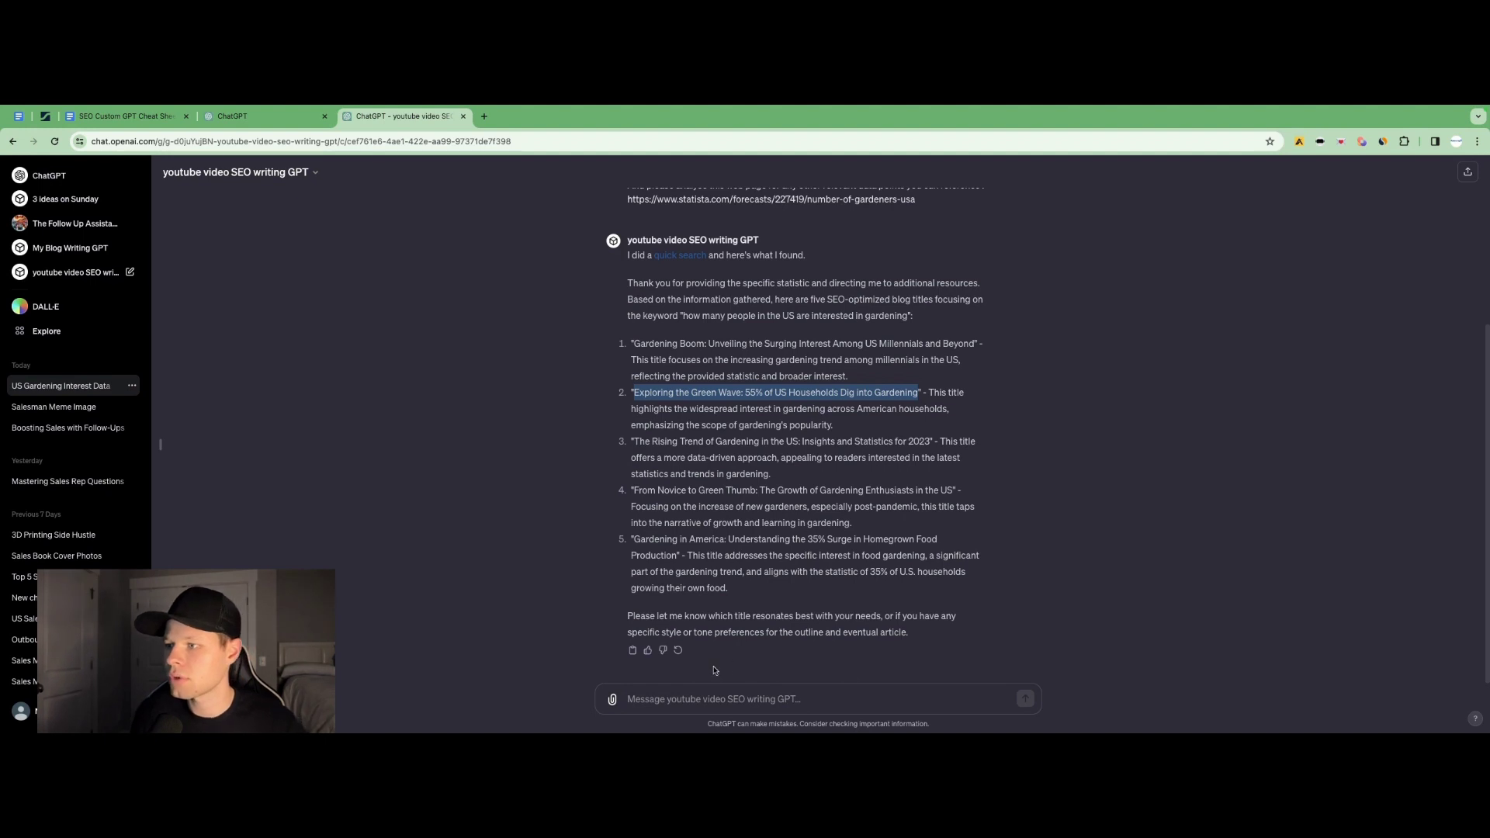
Choose the Green Wave title and request an informational tone with bullet points and lists
{"action": "left_click", "coordinate": [663, 699]}
{"action": "type", "text": "Lets go"}
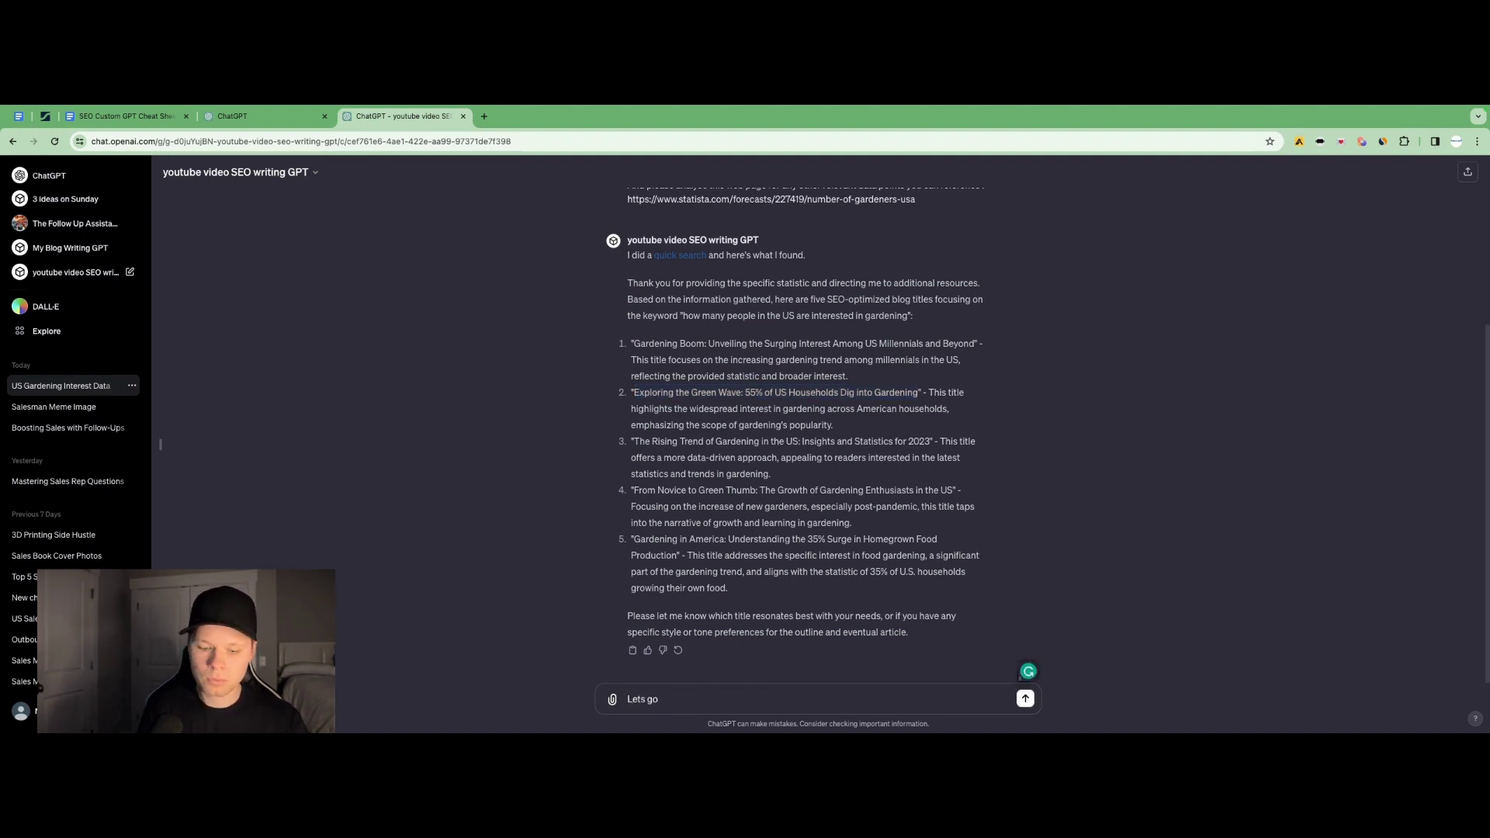
{"action": "type", "text": " with the title"}
{"action": "key", "text": "ctrl+v"}
{"action": "key", "text": "shift+Return"}
{"action": "type", "text": "And when wriritng"}
{"action": "key", "text": "BackSpace"}
{"action": "key", "text": "BackSpace"}
{"action": "key", "text": "BackSpace"}
{"action": "key", "text": "BackSpace"}
{"action": "key", "text": "BackSpace"}
{"action": "type", "text": "ting pelase use a informational tone, and feel free to use bullet points and lists if they "}
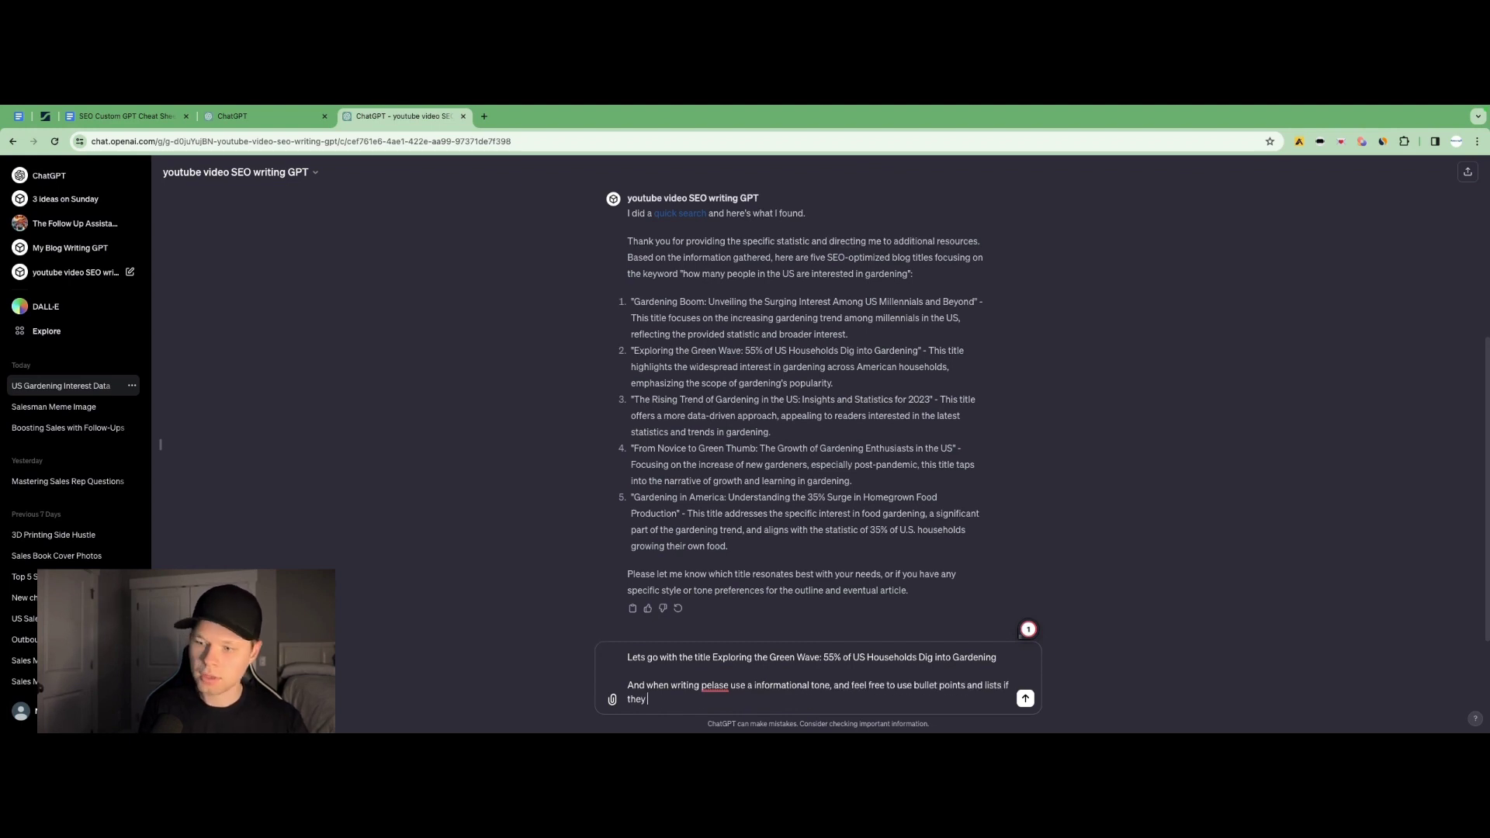
{"action": "type", "text": "make the writing easier to read."}
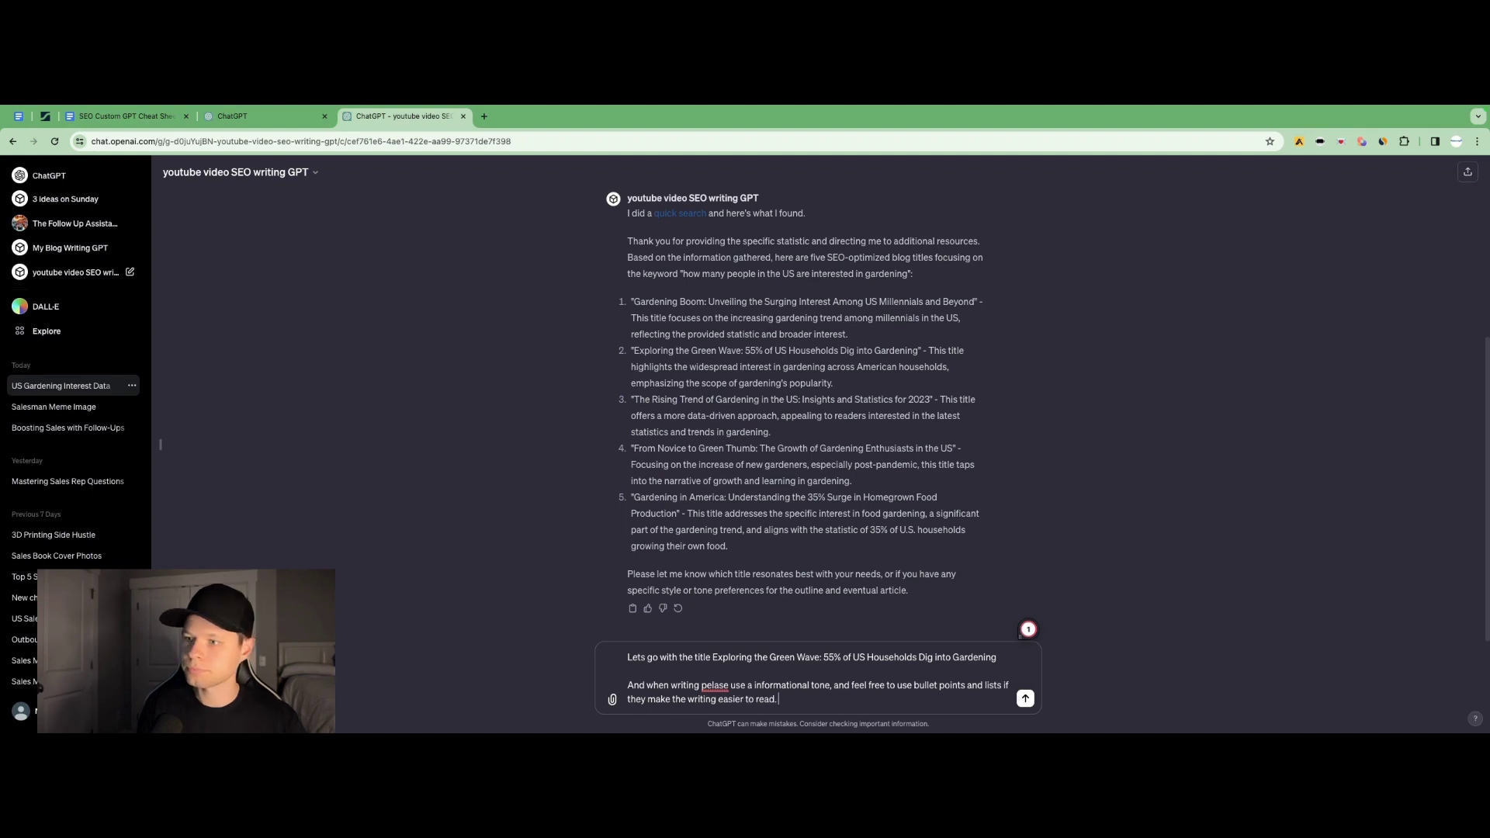
{"action": "left_click", "coordinate": [726, 613]}
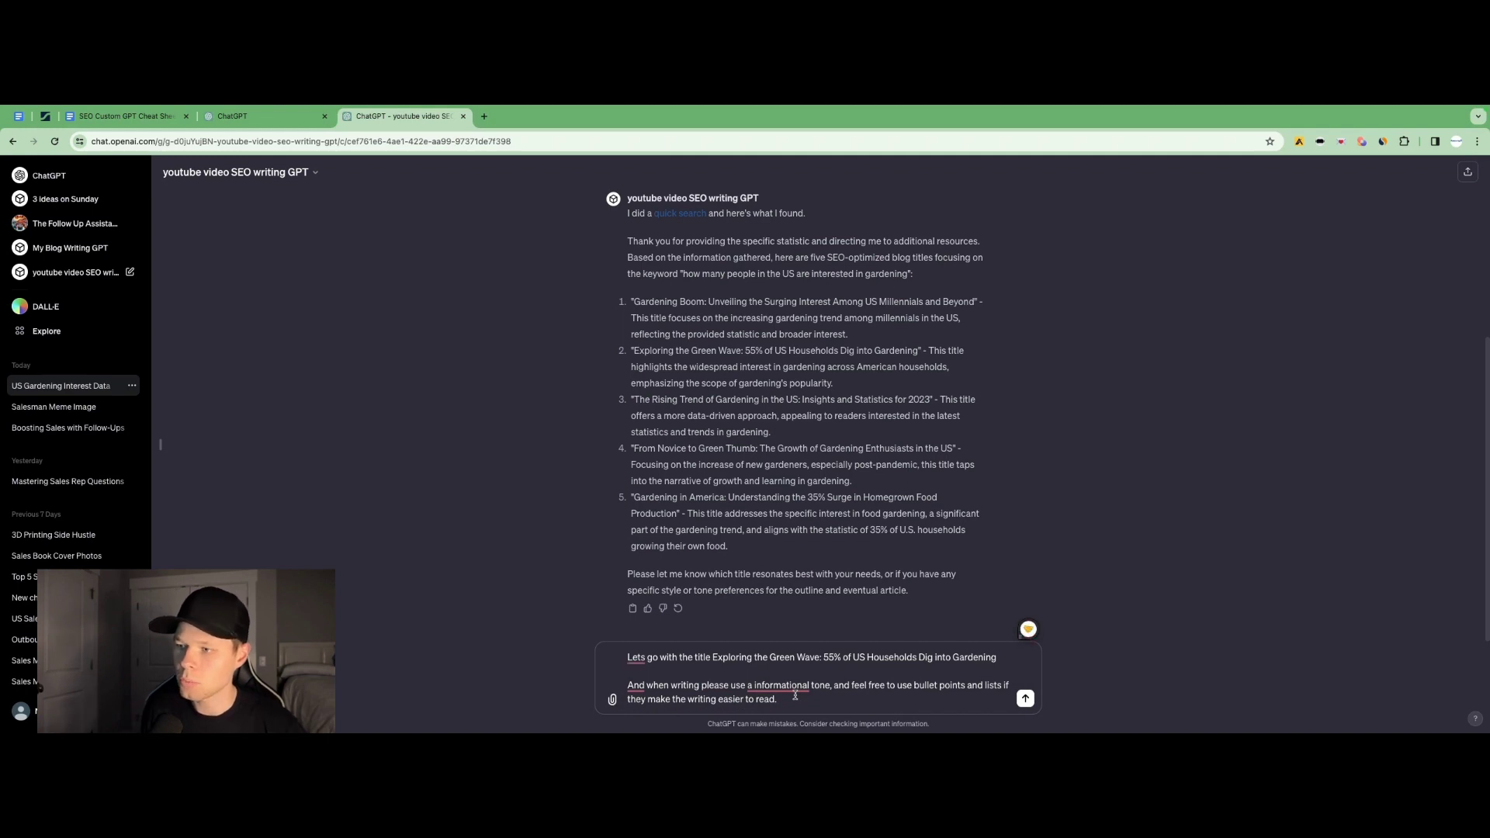
{"action": "key", "text": "Return"}
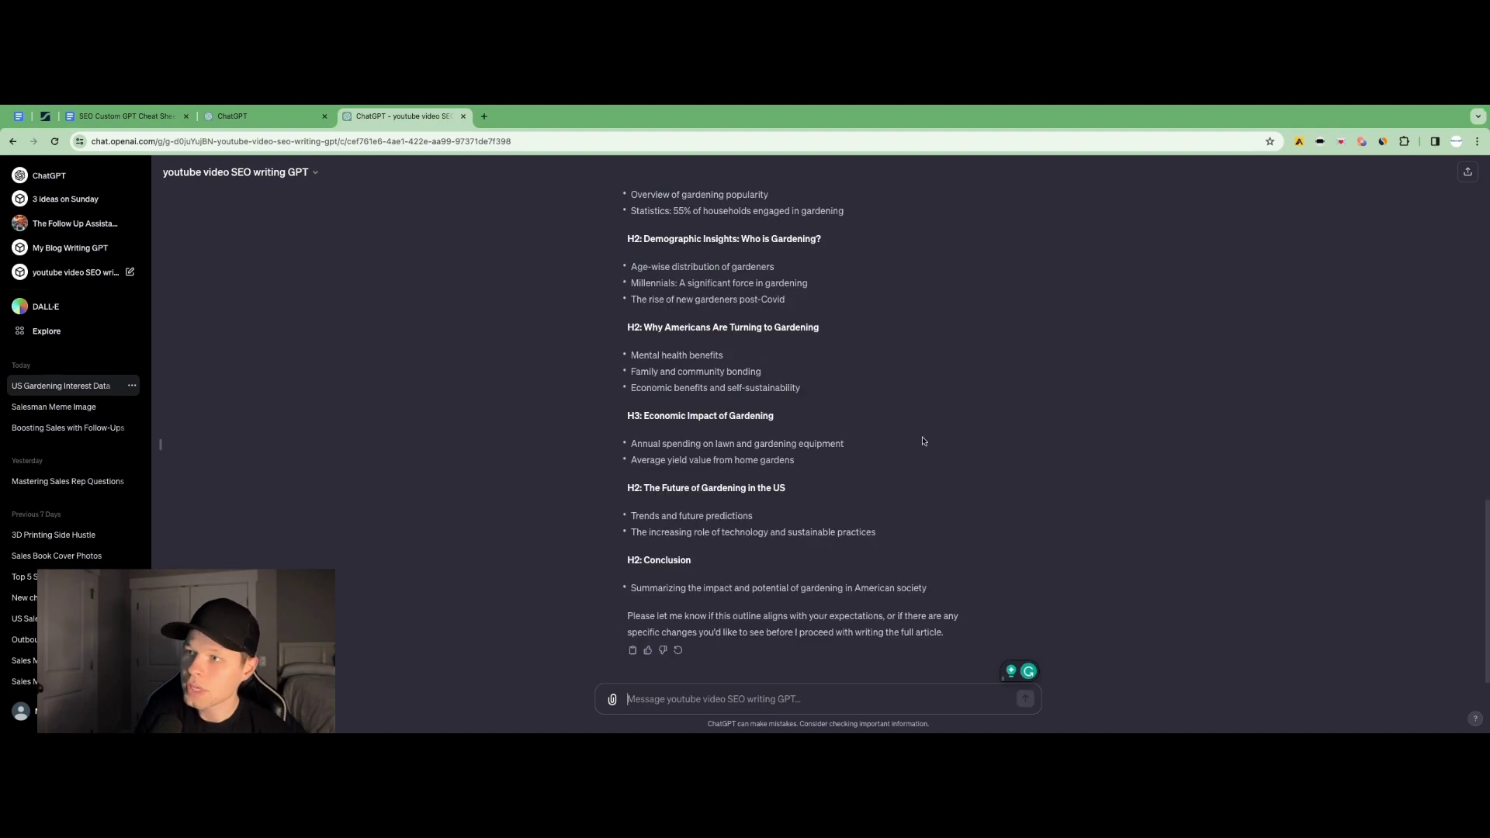
Scroll through the GPT's H2/H3 article outline from the H1 down to the Conclusion
{"action": "scroll", "coordinate": [736, 388], "scroll_direction": "up", "scroll_amount": 5}
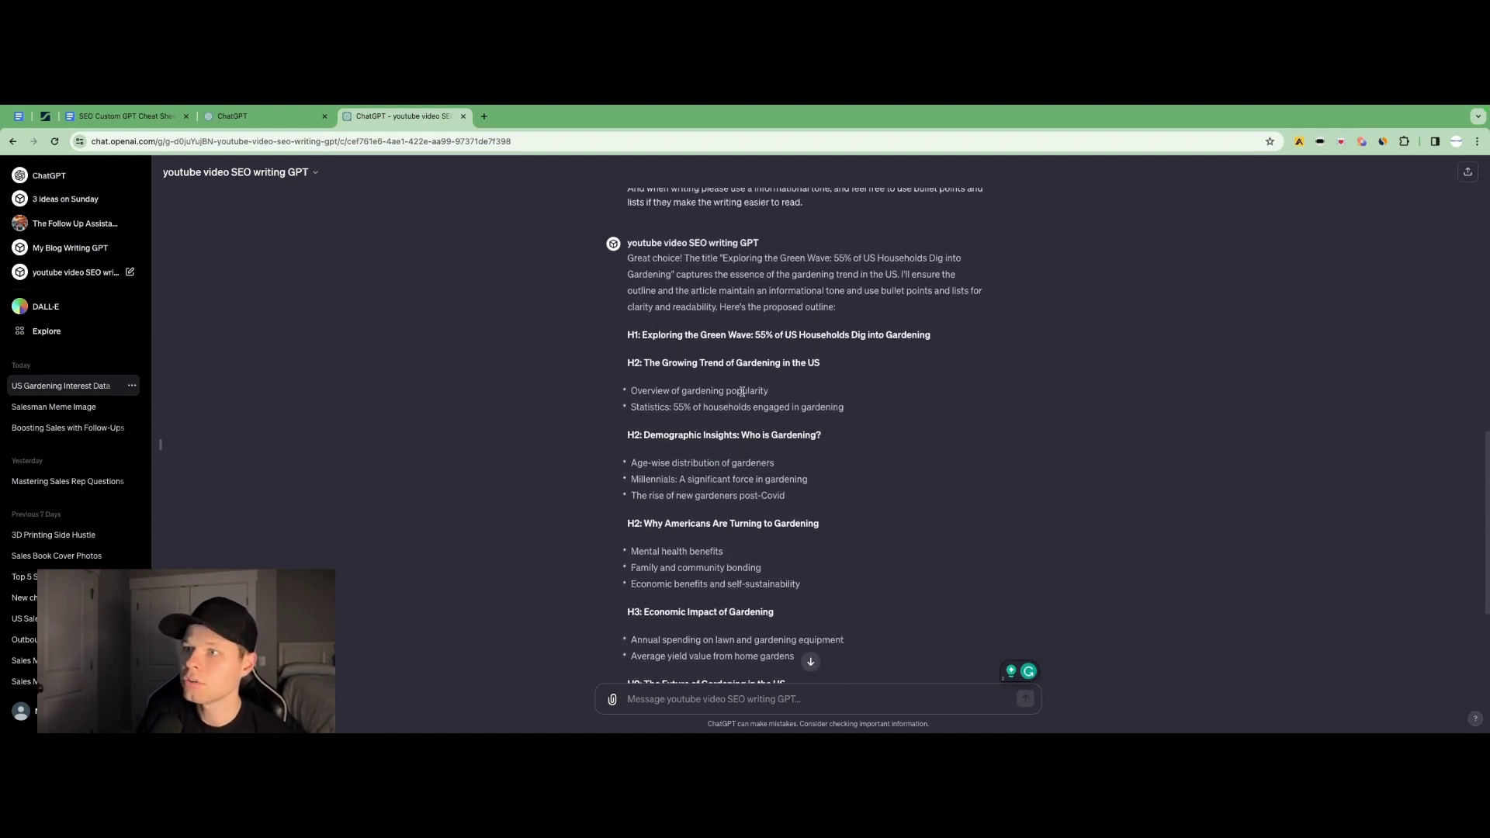
{"action": "scroll", "coordinate": [685, 453], "scroll_direction": "down", "scroll_amount": 3}
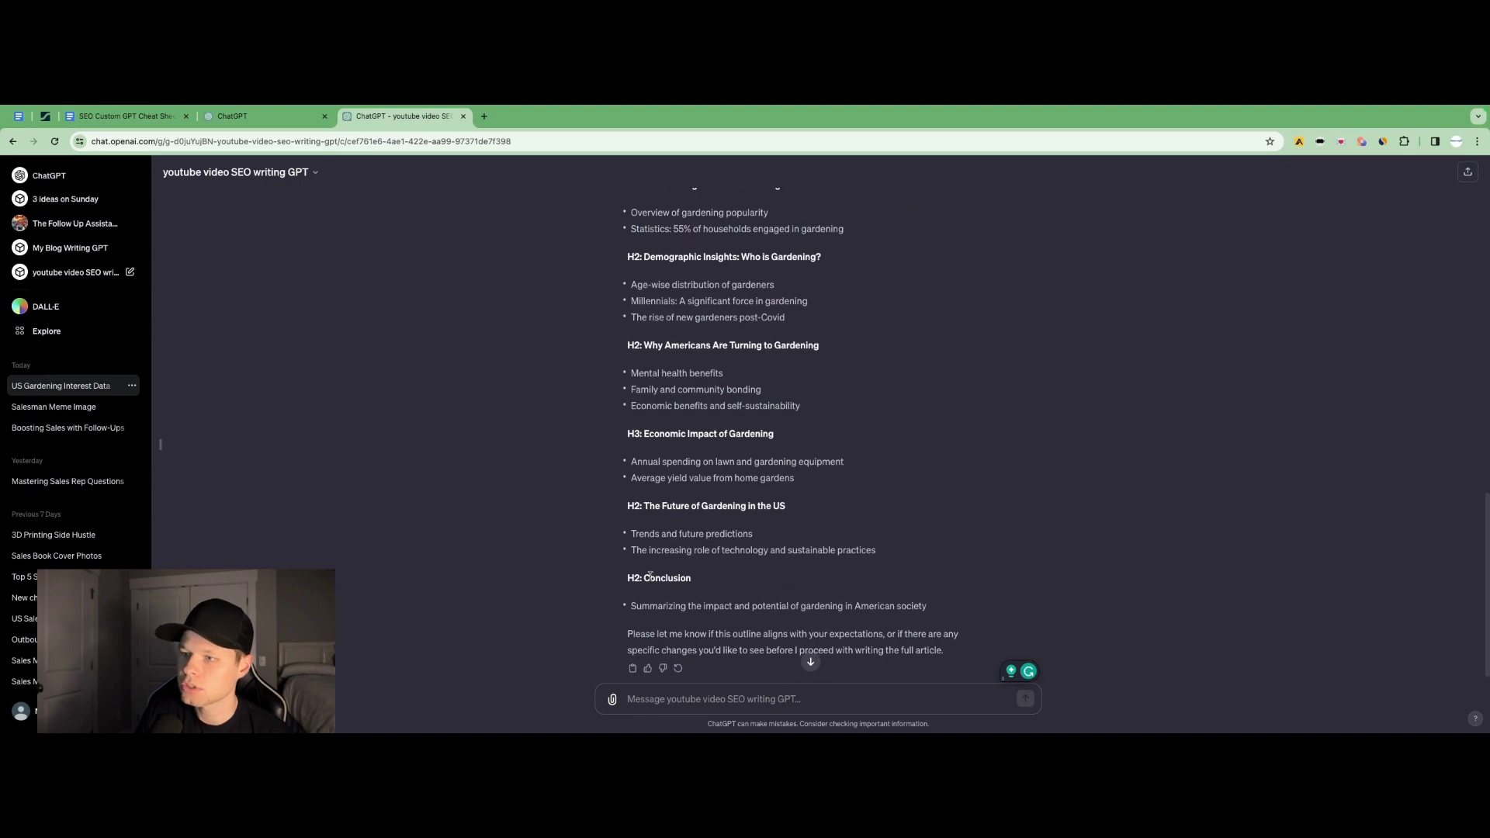
{"action": "scroll", "coordinate": [856, 436], "scroll_direction": "up", "scroll_amount": 6}
{"action": "scroll", "coordinate": [856, 436], "scroll_direction": "down", "scroll_amount": 4}
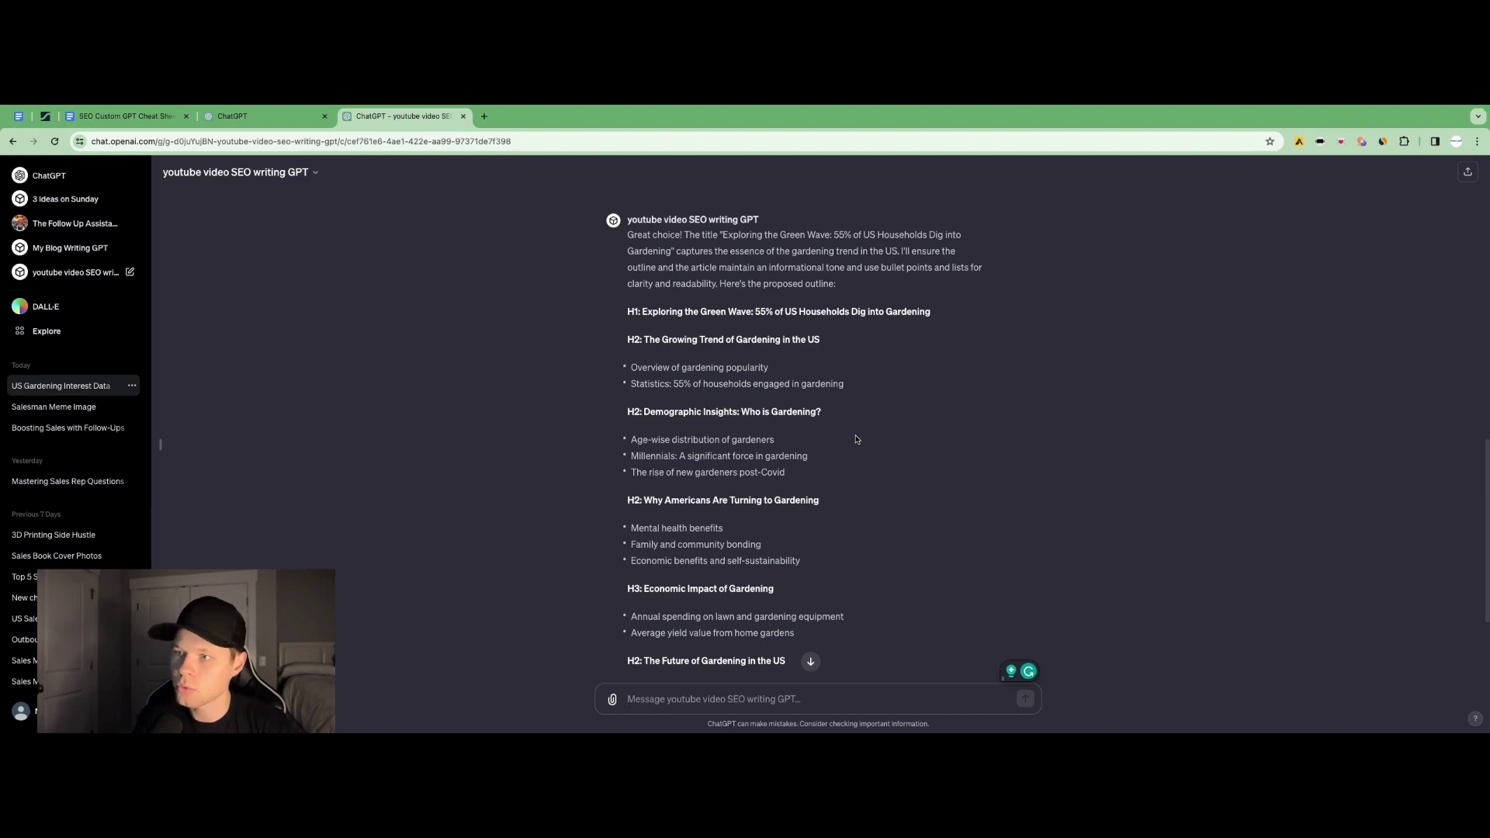
{"action": "scroll", "coordinate": [856, 439], "scroll_direction": "down", "scroll_amount": 2}
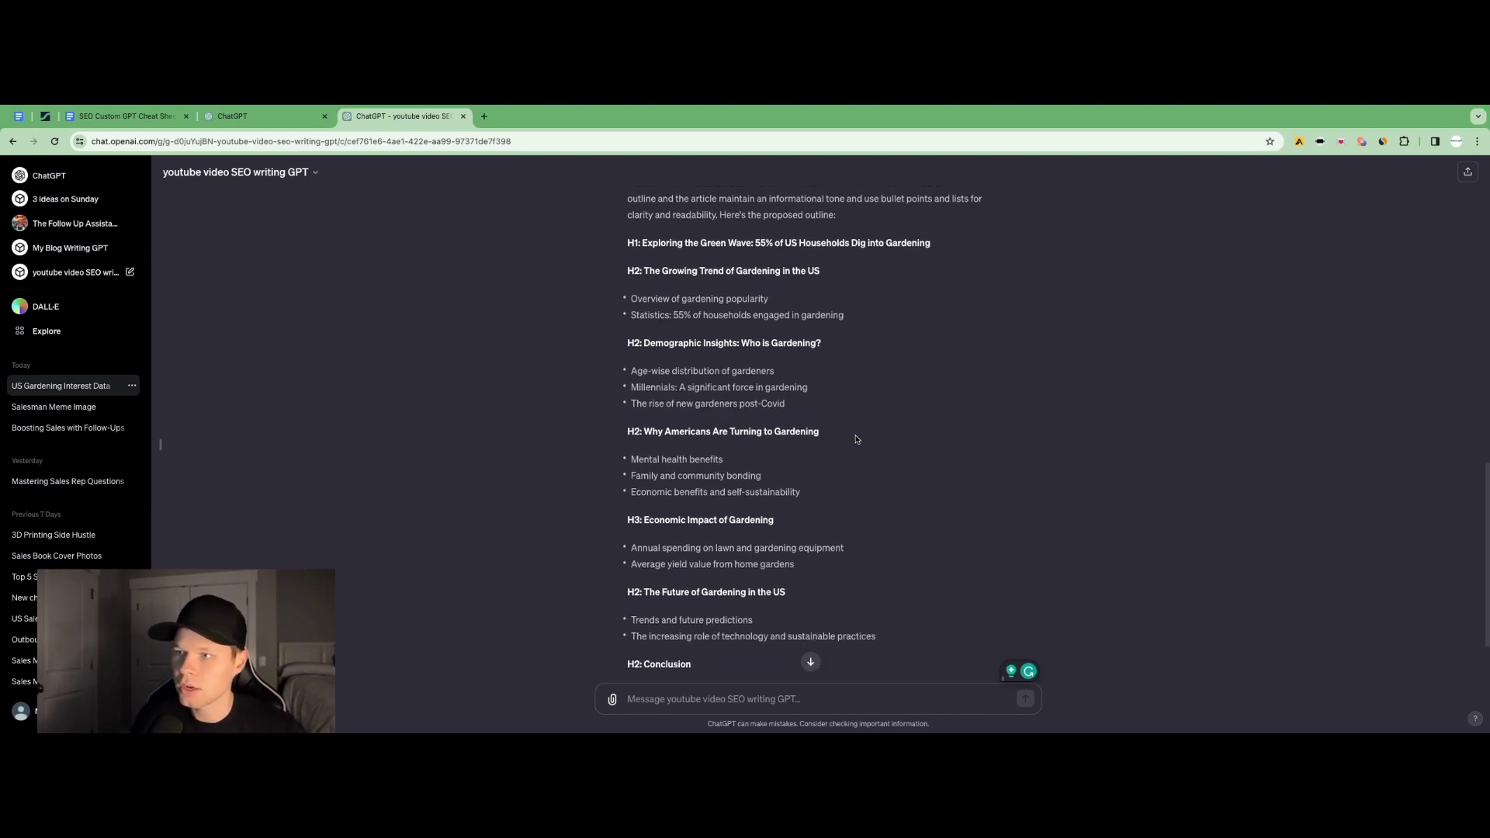
{"action": "scroll", "coordinate": [702, 368], "scroll_direction": "down", "scroll_amount": 2}
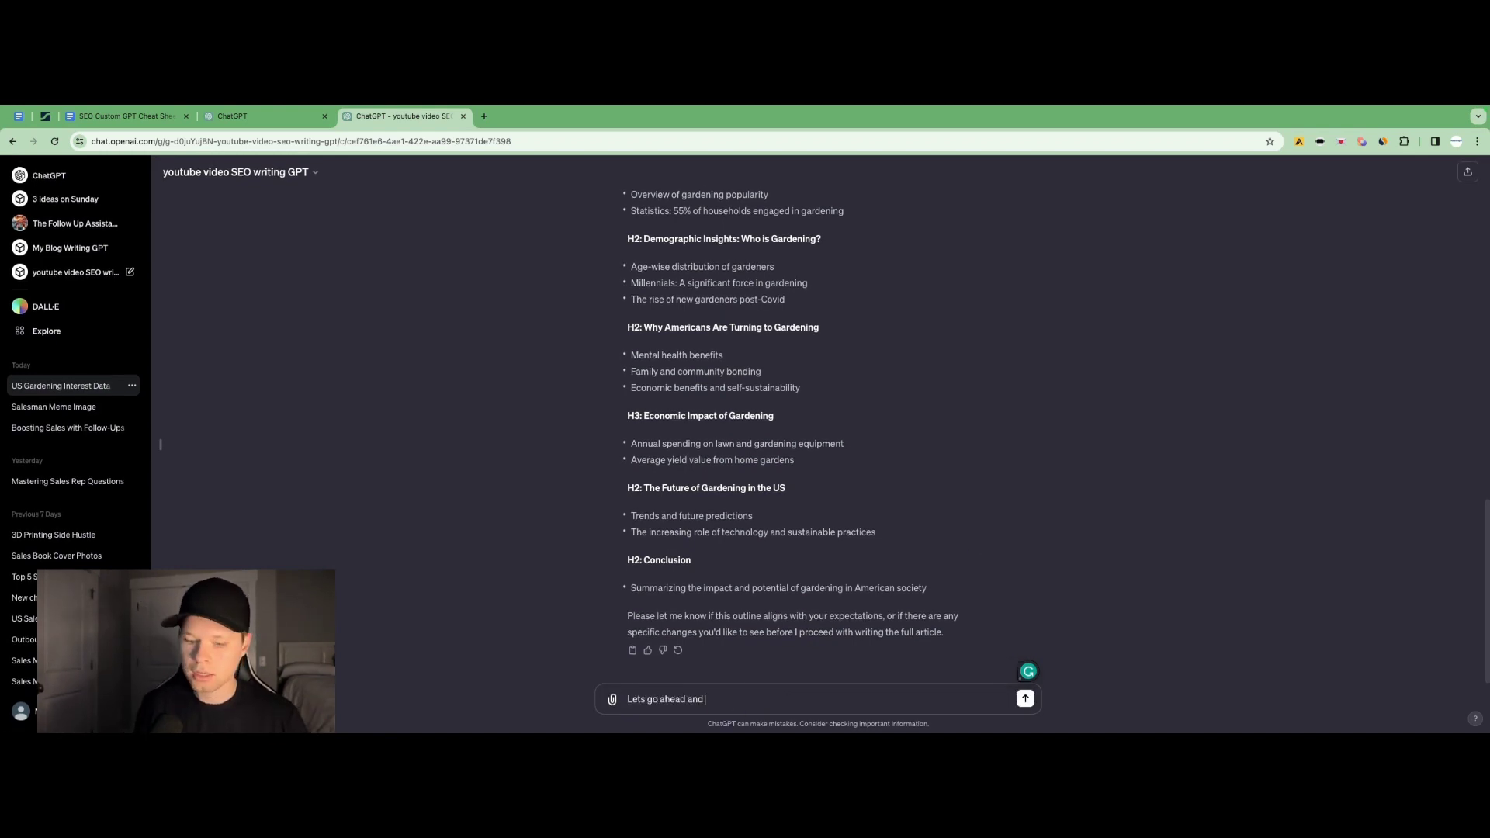
Send 'Lets go ahead and start writing the article please' and scroll the draft
{"action": "type", "text": "and start writing the article please"}
{"action": "key", "text": "Return"}
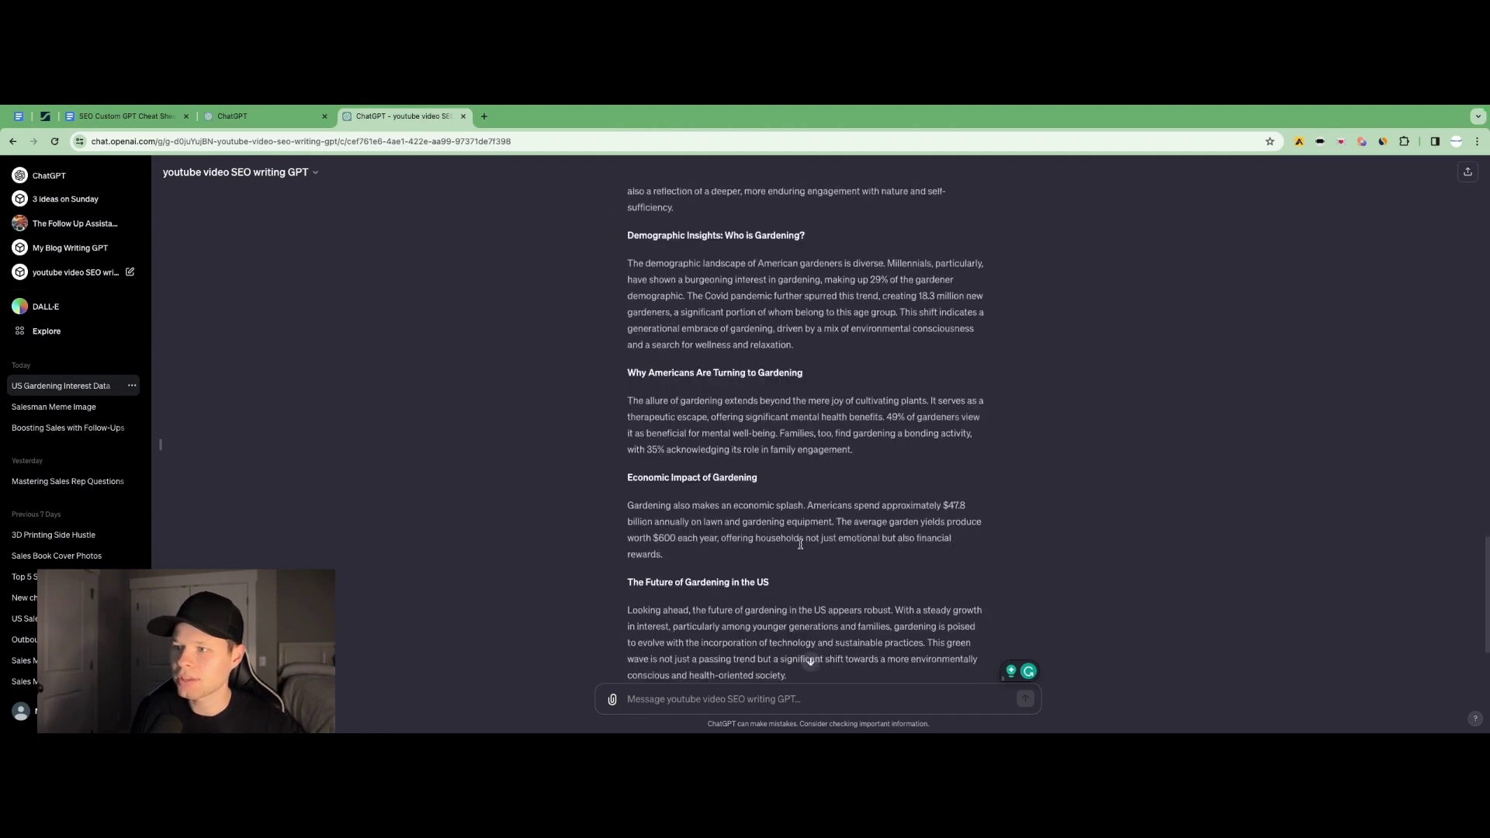
{"action": "scroll", "coordinate": [800, 544], "scroll_direction": "down", "scroll_amount": 2}
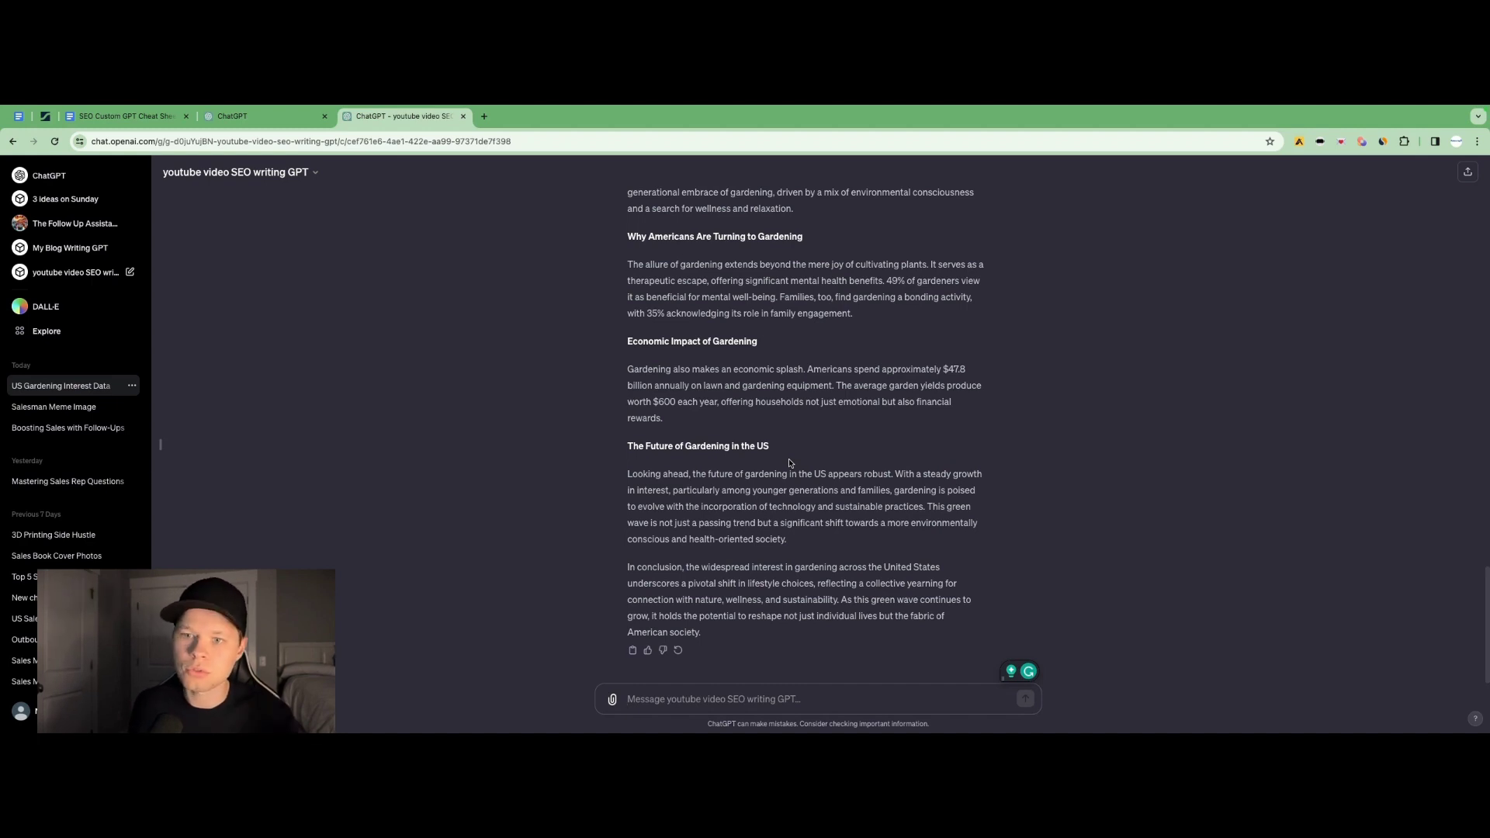
Load the Hemingway Editor site in a new browser tab
{"action": "left_click", "coordinate": [484, 115]}
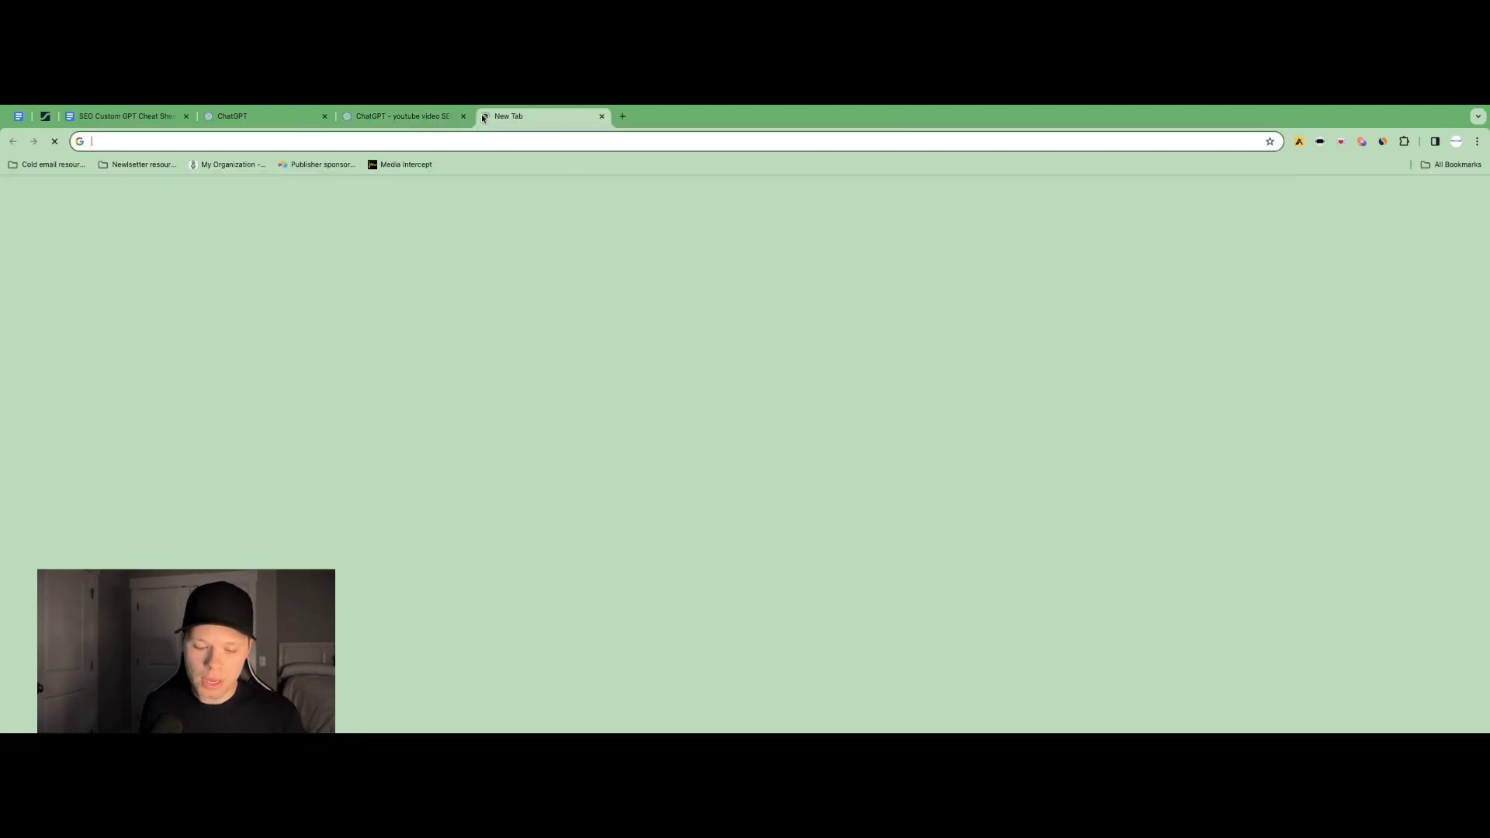
{"action": "type", "text": "hemin"}
{"action": "key", "text": "Return"}
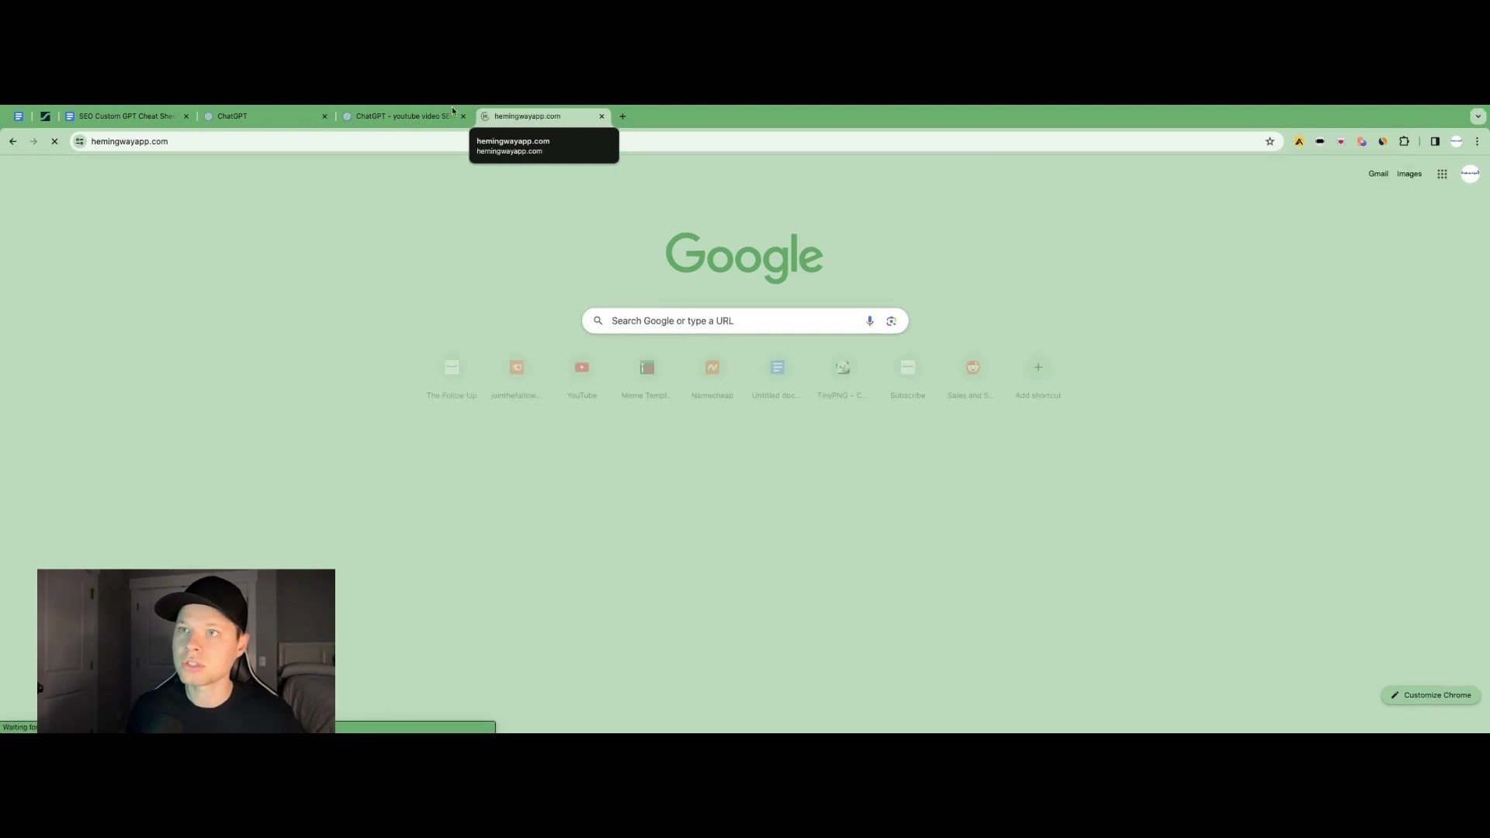
Paste the ChatGPT gardening article over the old email text in Hemingway, showing 400 words
{"action": "left_click", "coordinate": [419, 115]}
{"action": "left_click_drag", "start_coordinate": [703, 633], "coordinate": [627, 289]}
{"action": "left_click", "coordinate": [524, 115]}
{"action": "key", "text": "super+a"}
{"action": "key", "text": "super+v"}
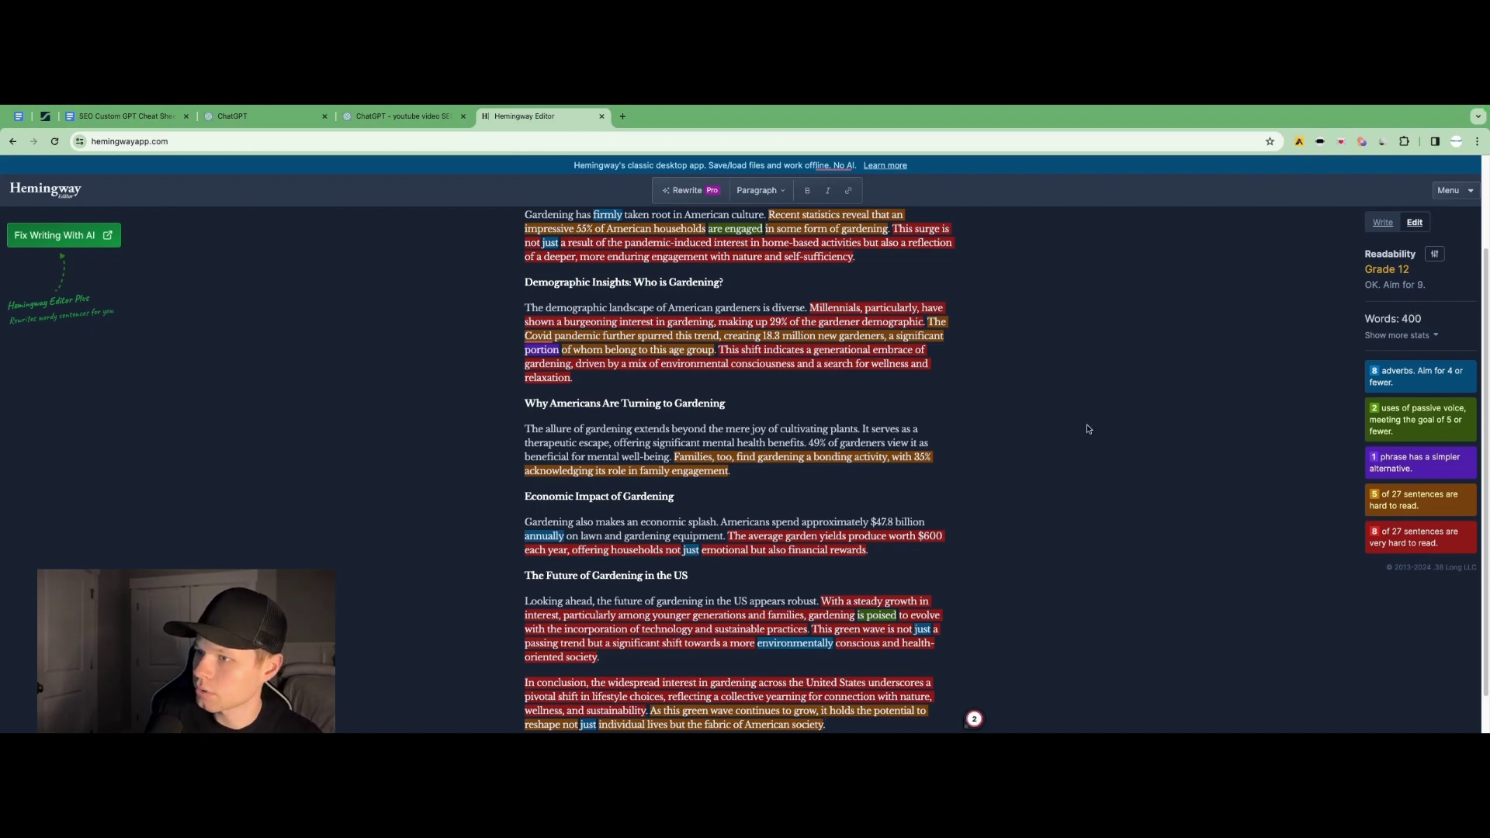
{"action": "scroll", "coordinate": [1087, 429], "scroll_direction": "down", "scroll_amount": 1}
{"action": "scroll", "coordinate": [1087, 429], "scroll_direction": "up", "scroll_amount": 4}
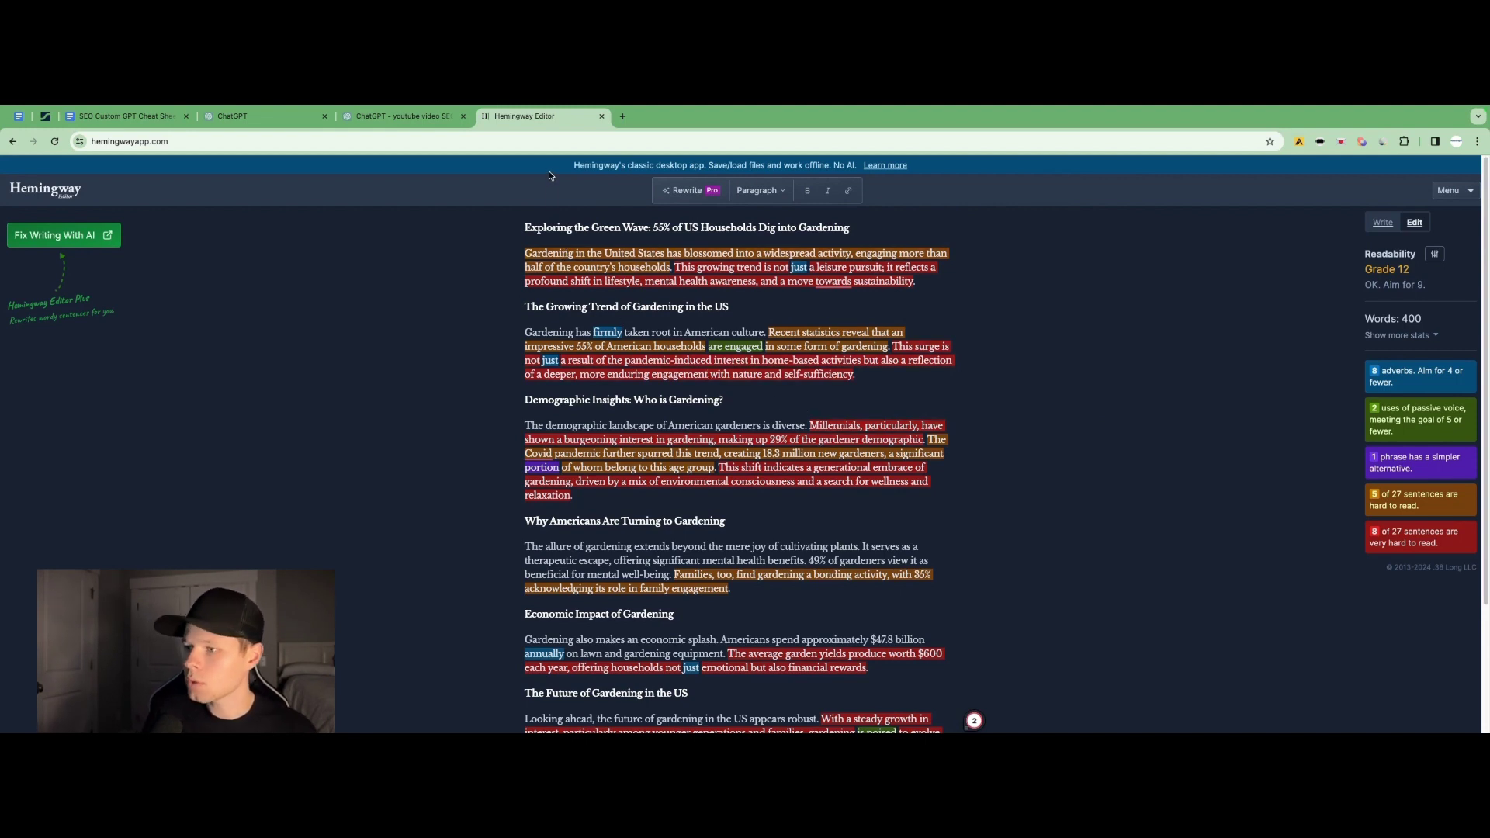
{"action": "left_click", "coordinate": [397, 116]}
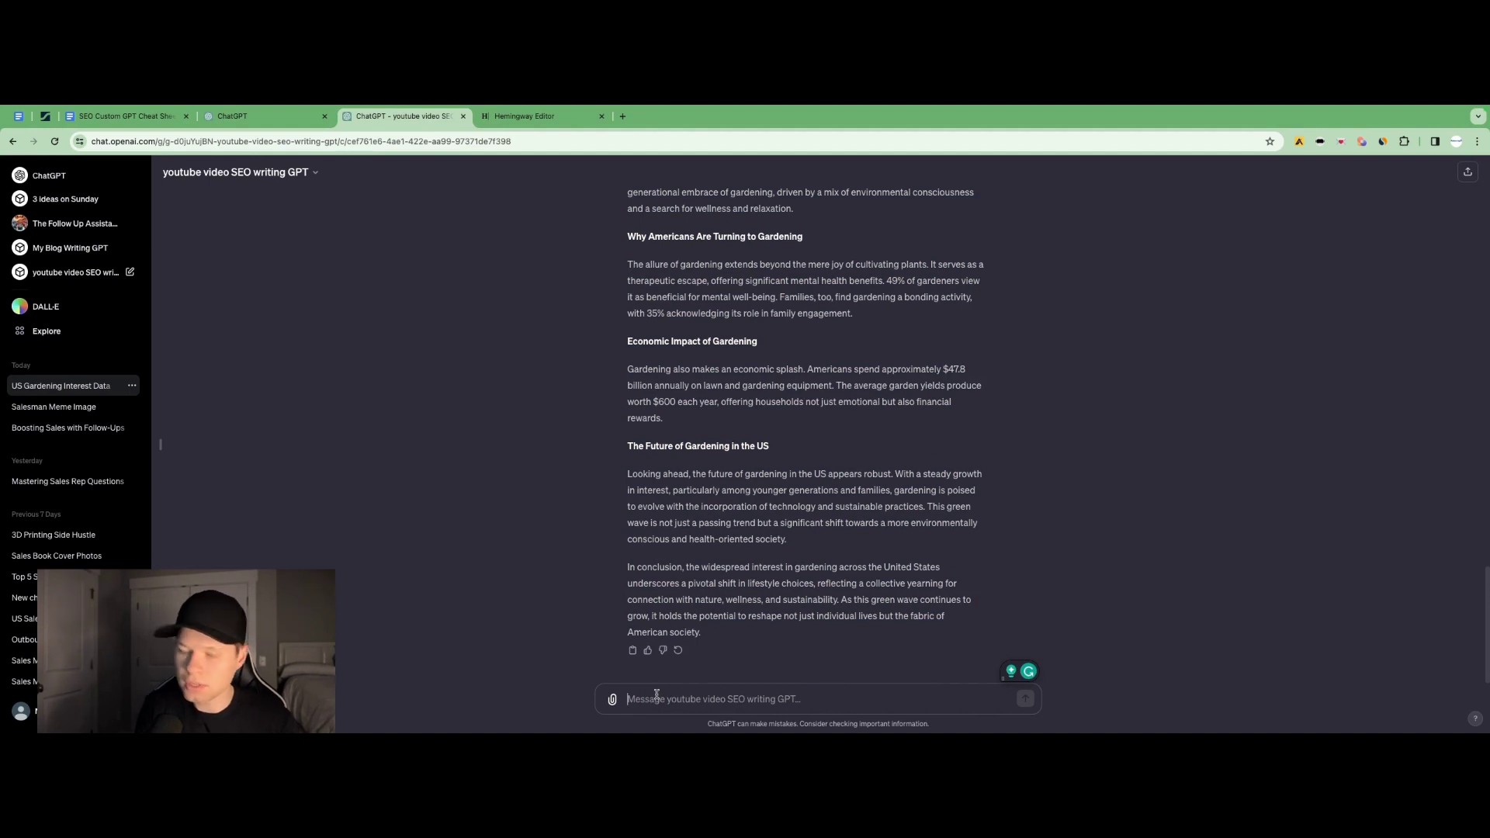
Ask for elaborated sections exceeding 1,000 words, then select and copy the rewritten article
{"action": "type", "text": "This is great bu"}
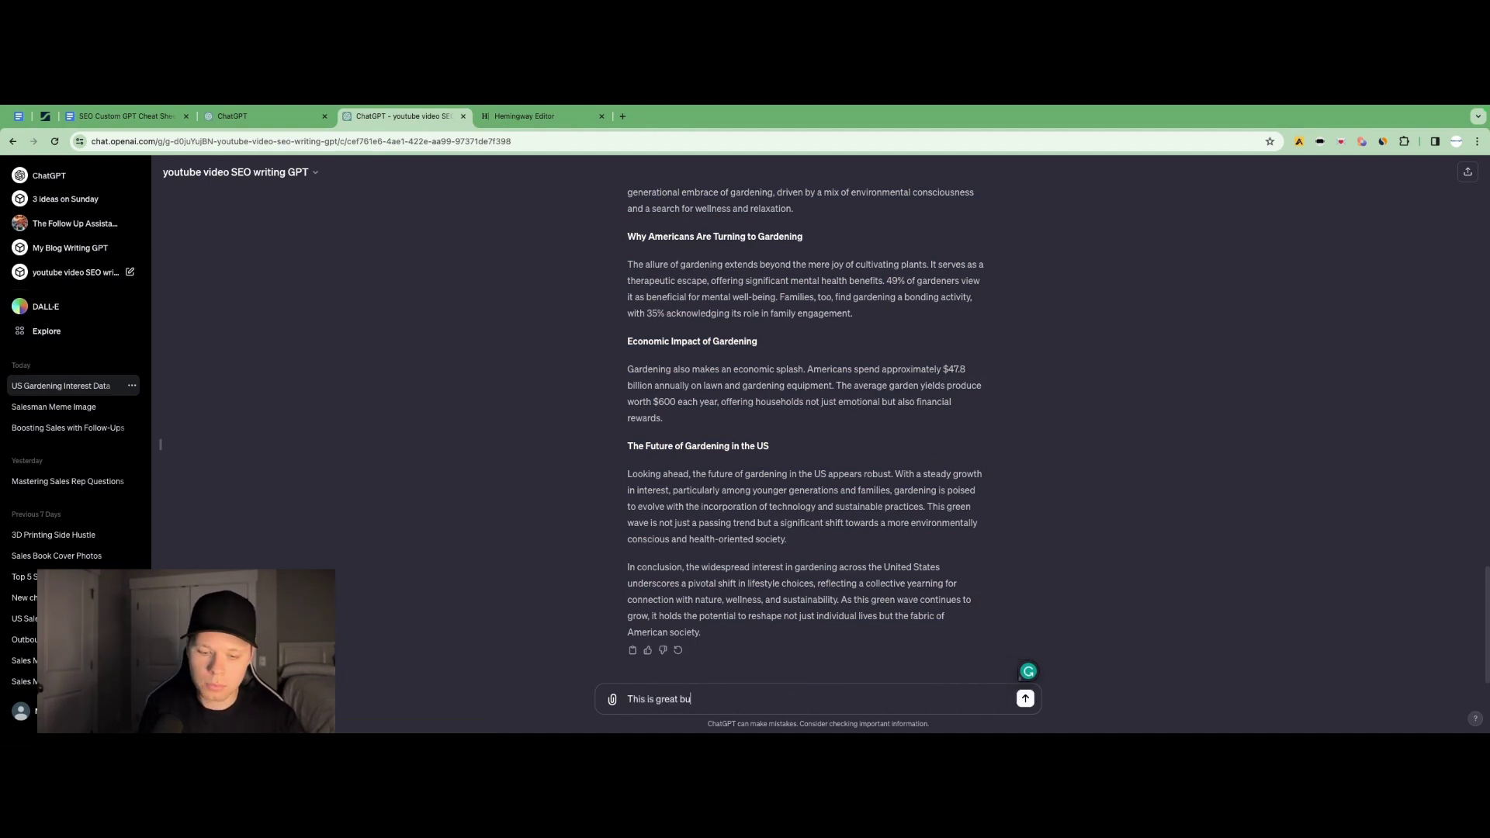
{"action": "type", "text": "t too short for my blog post. Please elaborate on sections and"}
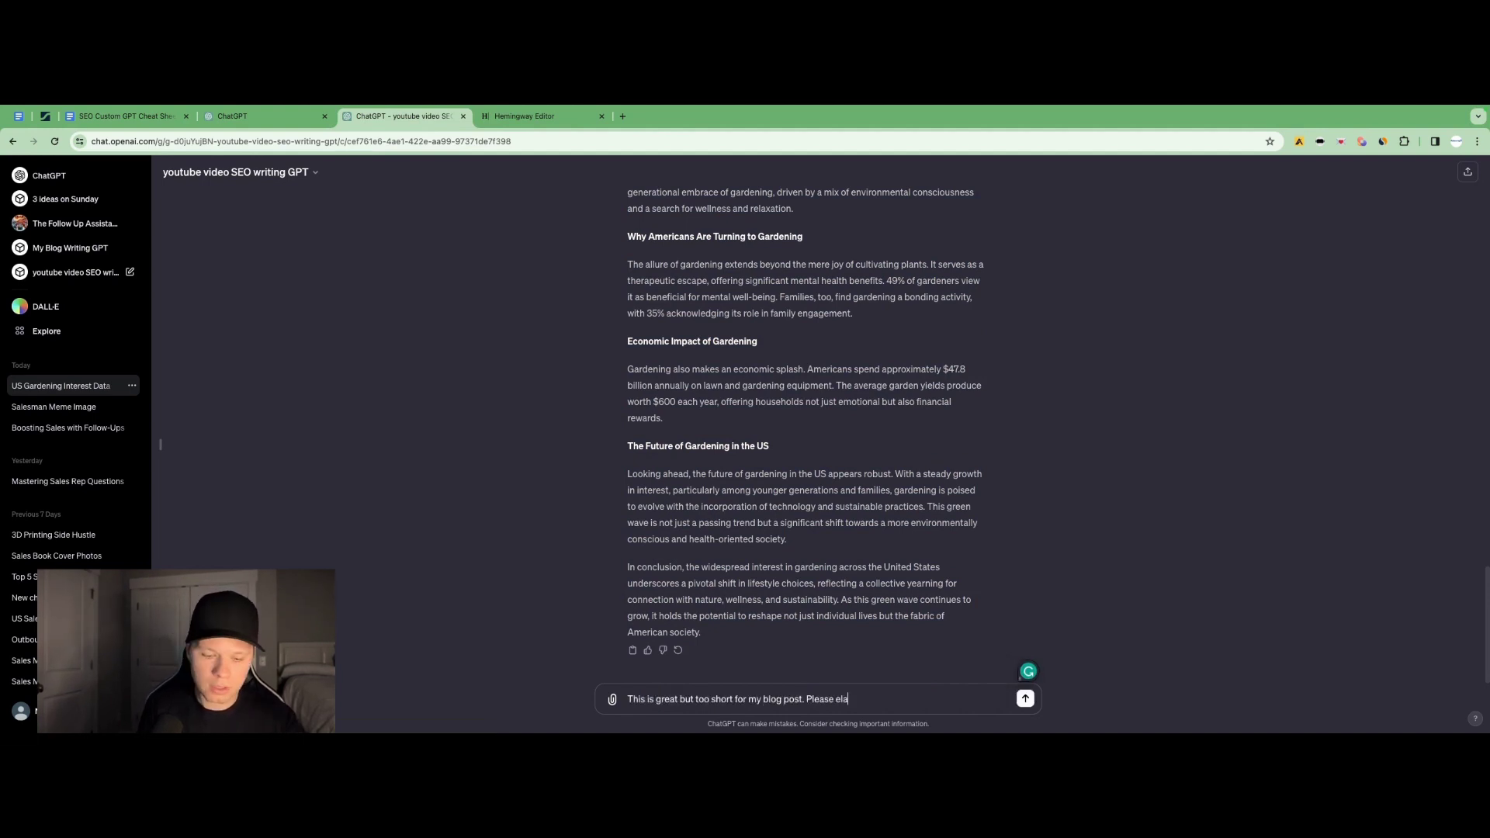
{"action": "type", "text": " re-write the post so it is over 1,000 words"}
{"action": "key", "text": "Return"}
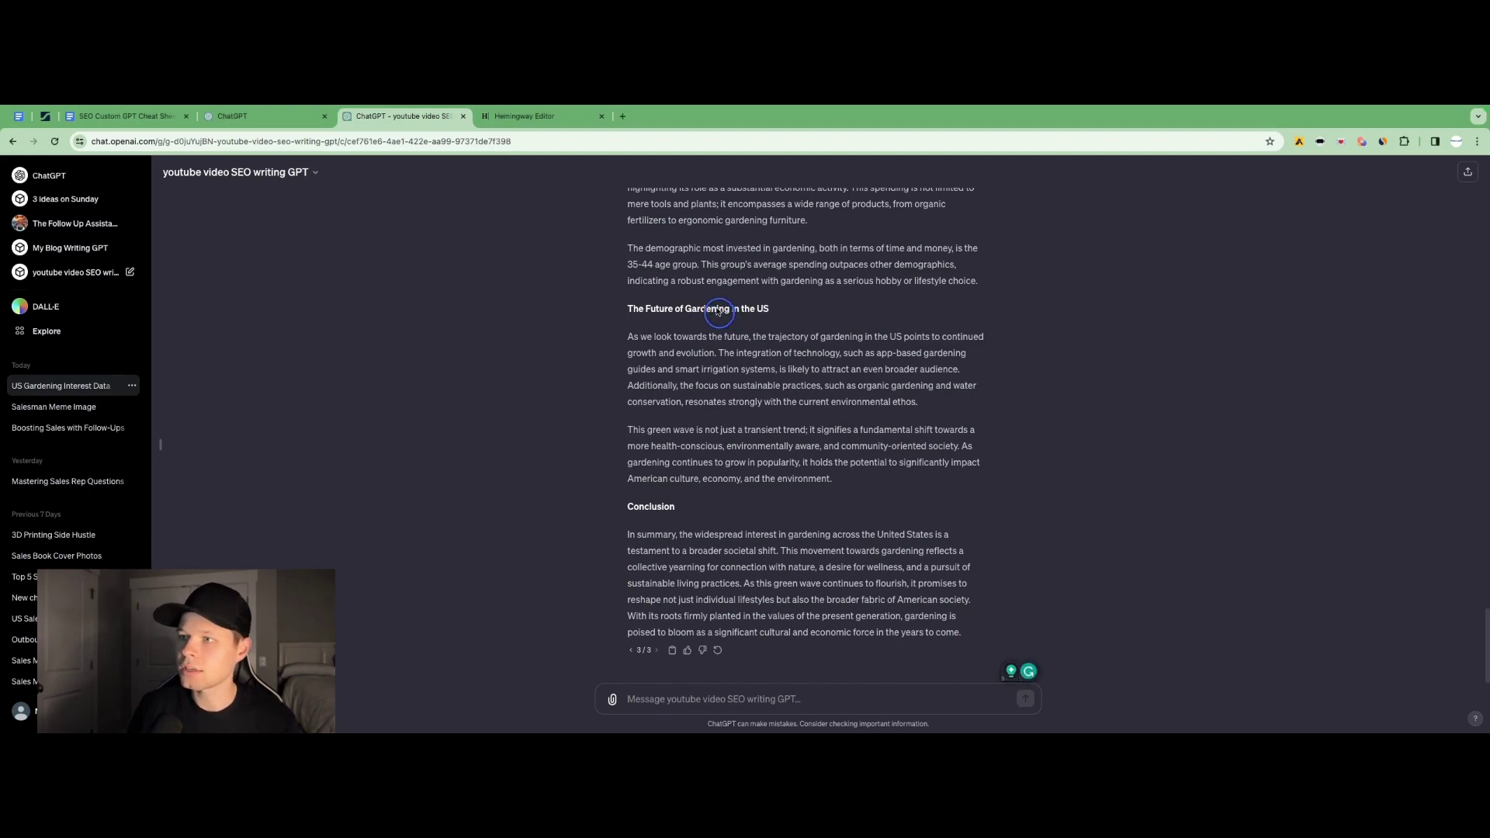
{"action": "left_click_drag", "start_coordinate": [962, 632], "coordinate": [627, 206]}
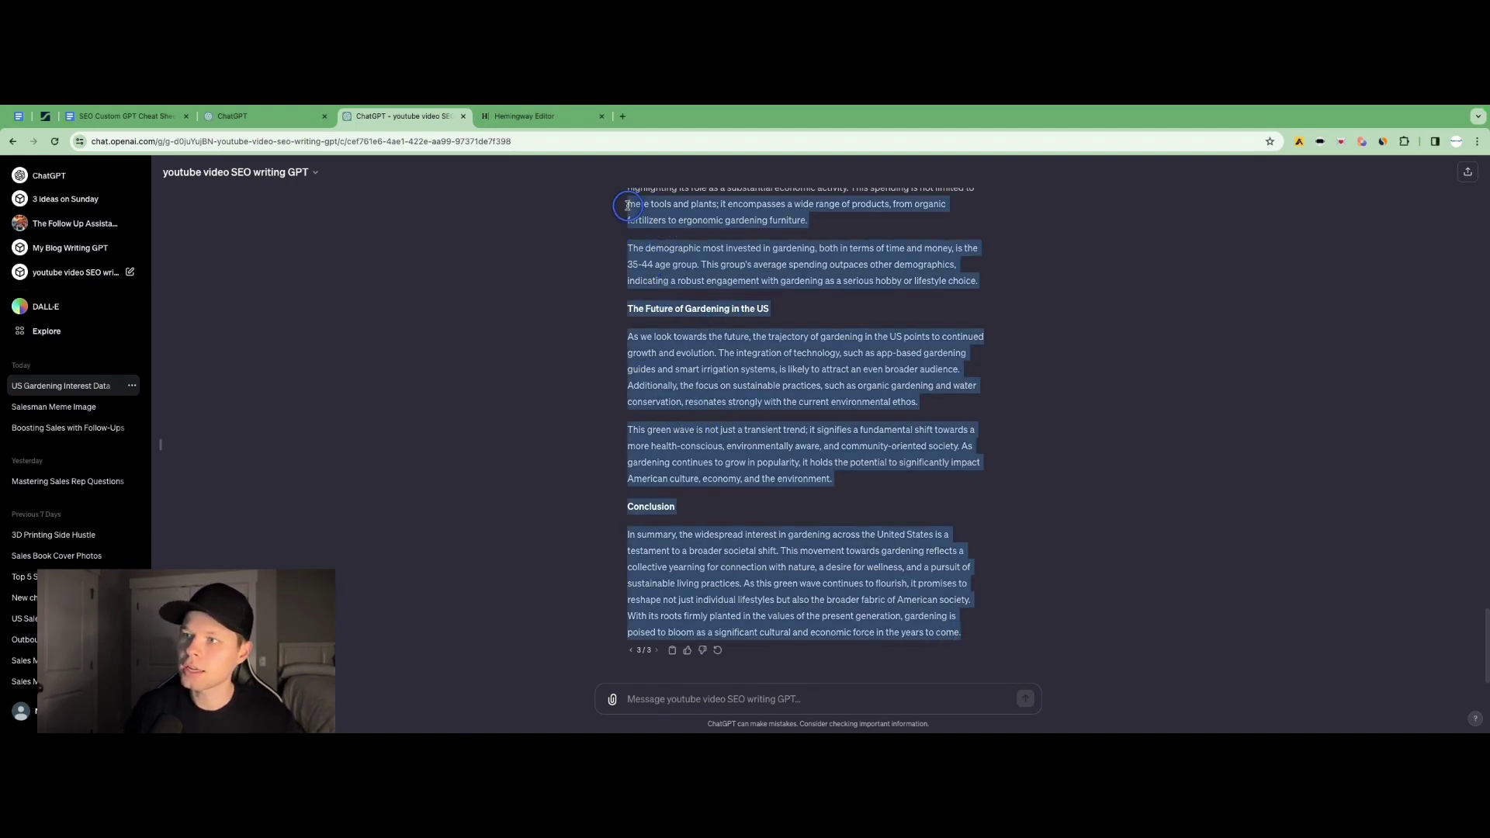
{"action": "left_click", "coordinate": [614, 132]}
{"action": "scroll", "coordinate": [694, 271], "scroll_direction": "up", "scroll_amount": 10}
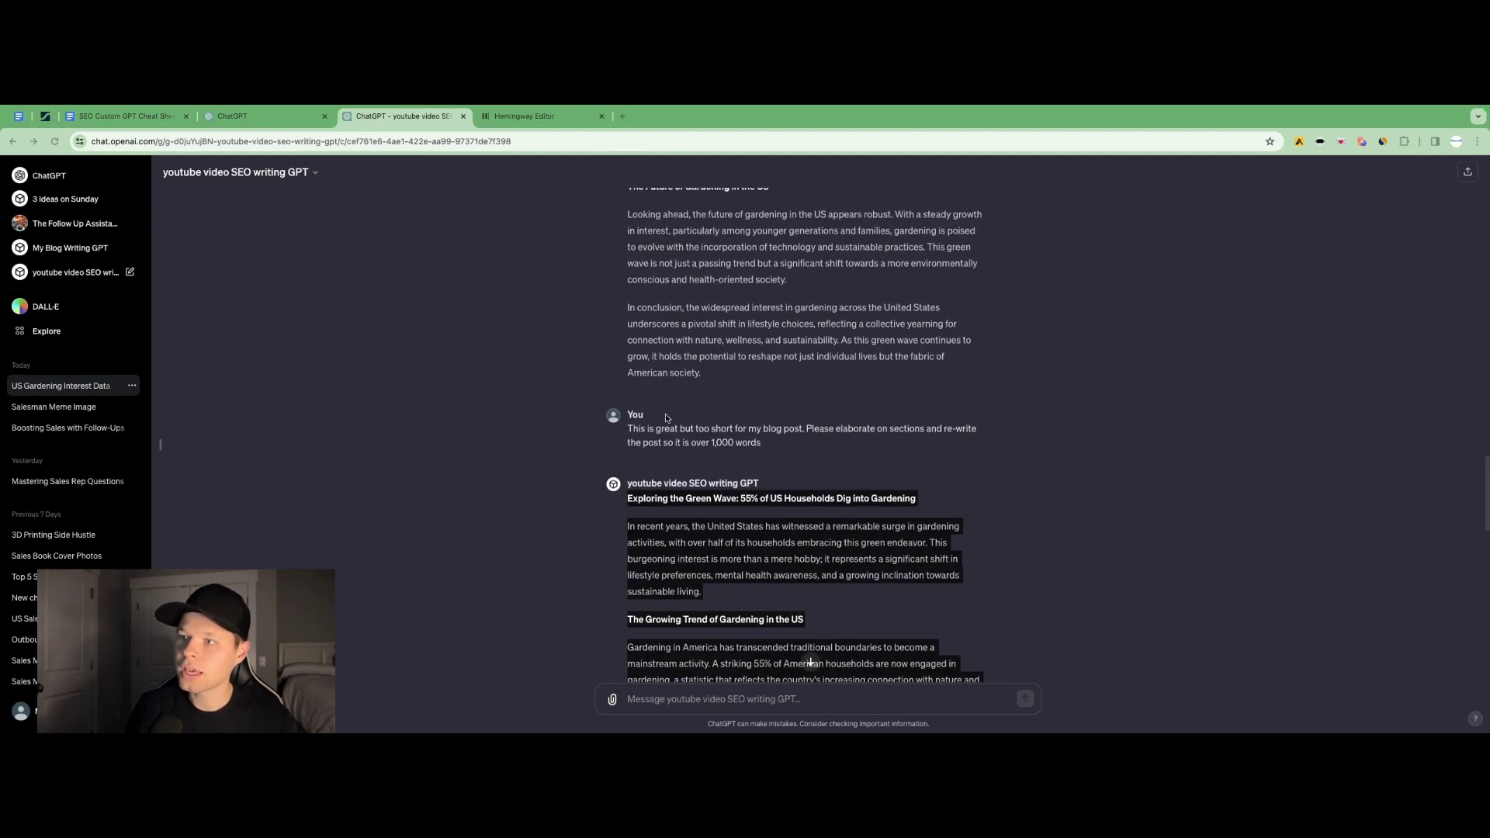
Paste the expanded article into Hemingway Editor, now counting 694 words at Grade 13
{"action": "left_click", "coordinate": [516, 116]}
{"action": "left_click", "coordinate": [652, 292]}
{"action": "key", "text": "super+v"}
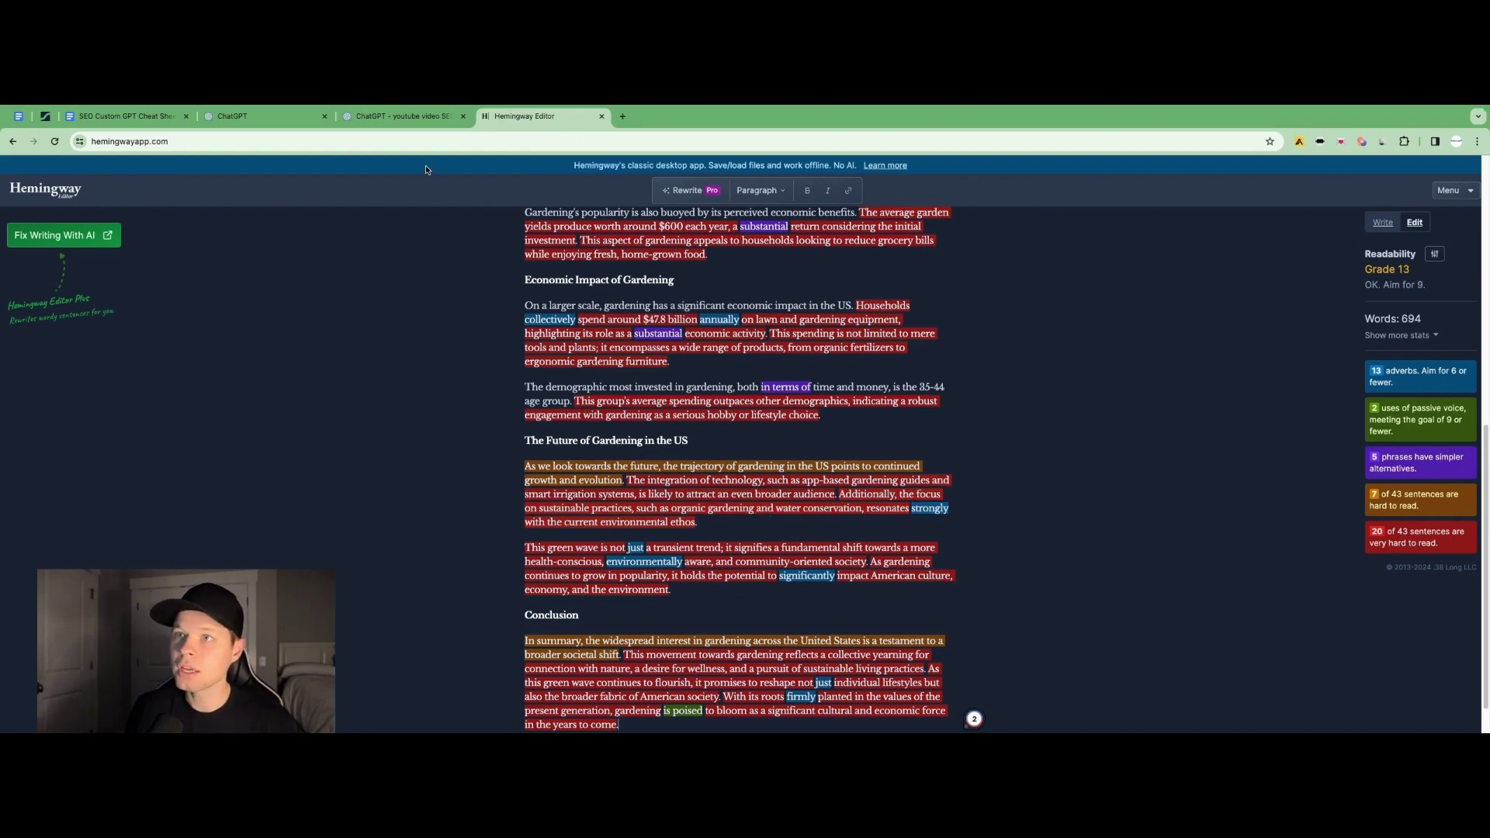
Highlight the 55% of American households and 29% of gardeners statistics in the article
{"action": "left_click", "coordinate": [400, 116]}
{"action": "scroll", "coordinate": [683, 399], "scroll_direction": "down", "scroll_amount": 5}
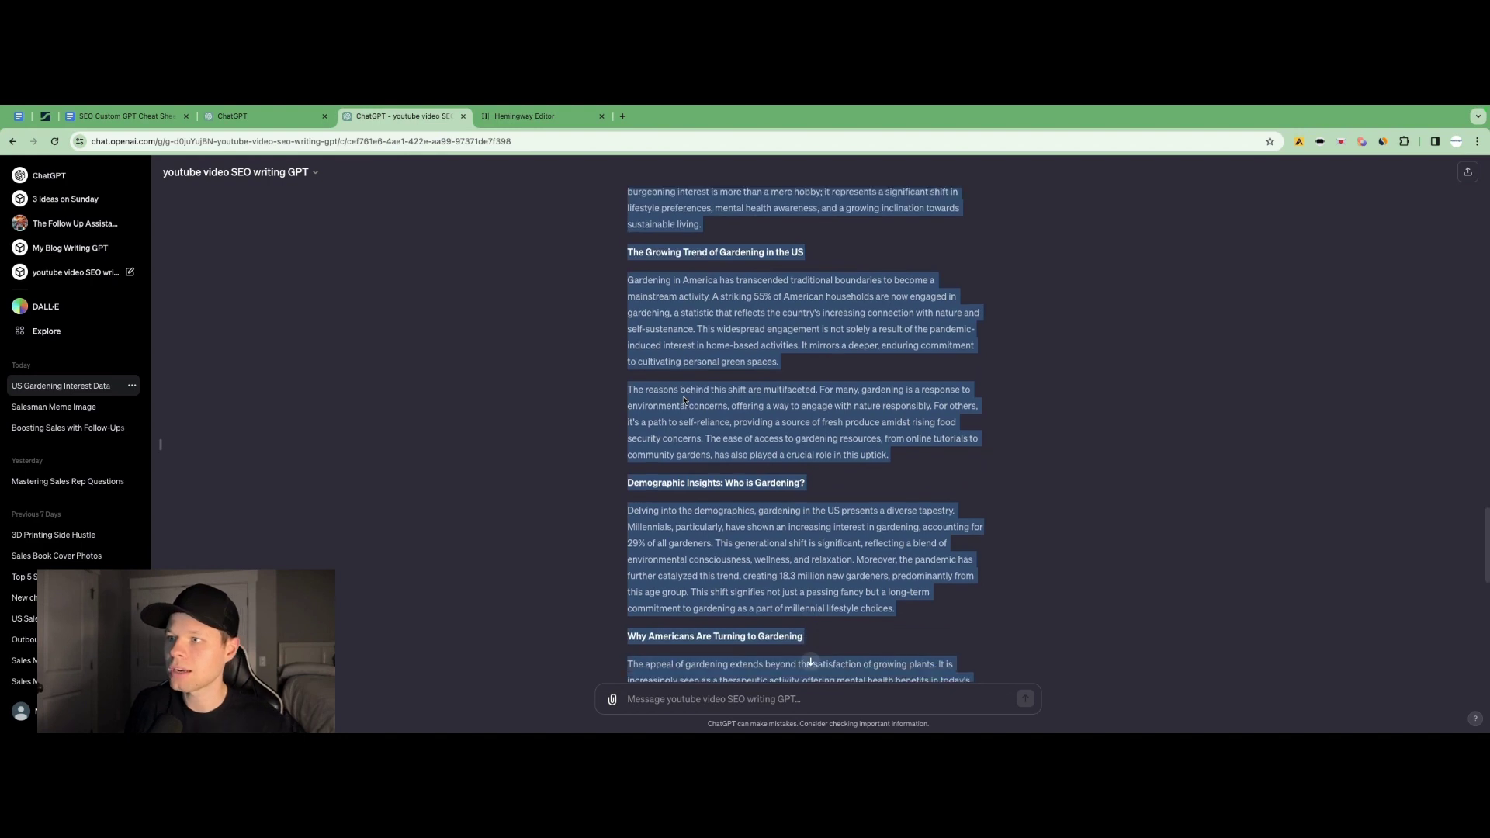
{"action": "scroll", "coordinate": [729, 411], "scroll_direction": "down", "scroll_amount": 1}
{"action": "left_click", "coordinate": [742, 269]}
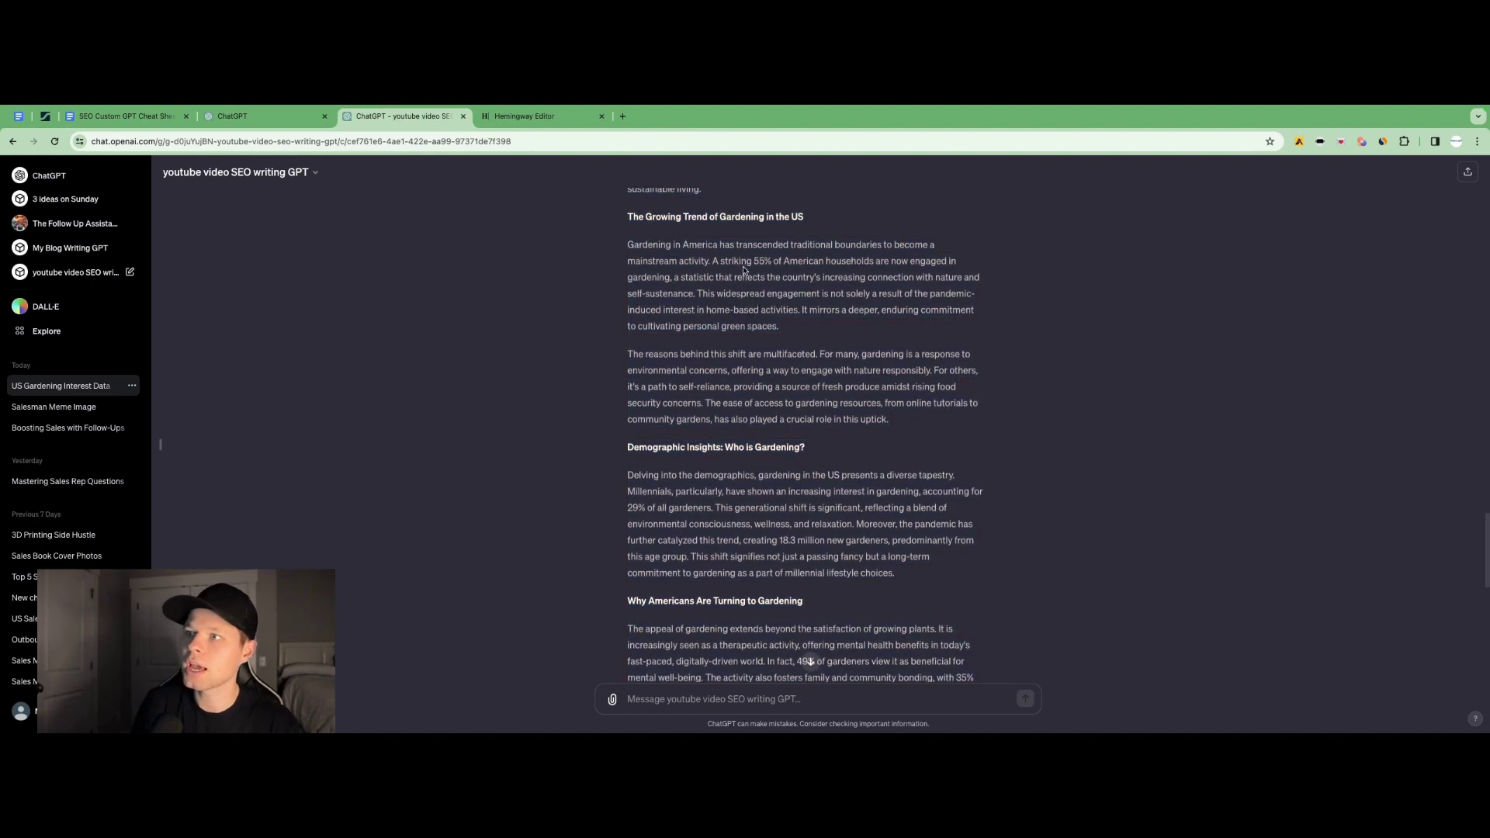
{"action": "left_click_drag", "start_coordinate": [753, 261], "coordinate": [874, 260]}
{"action": "scroll", "coordinate": [847, 364], "scroll_direction": "down", "scroll_amount": 1}
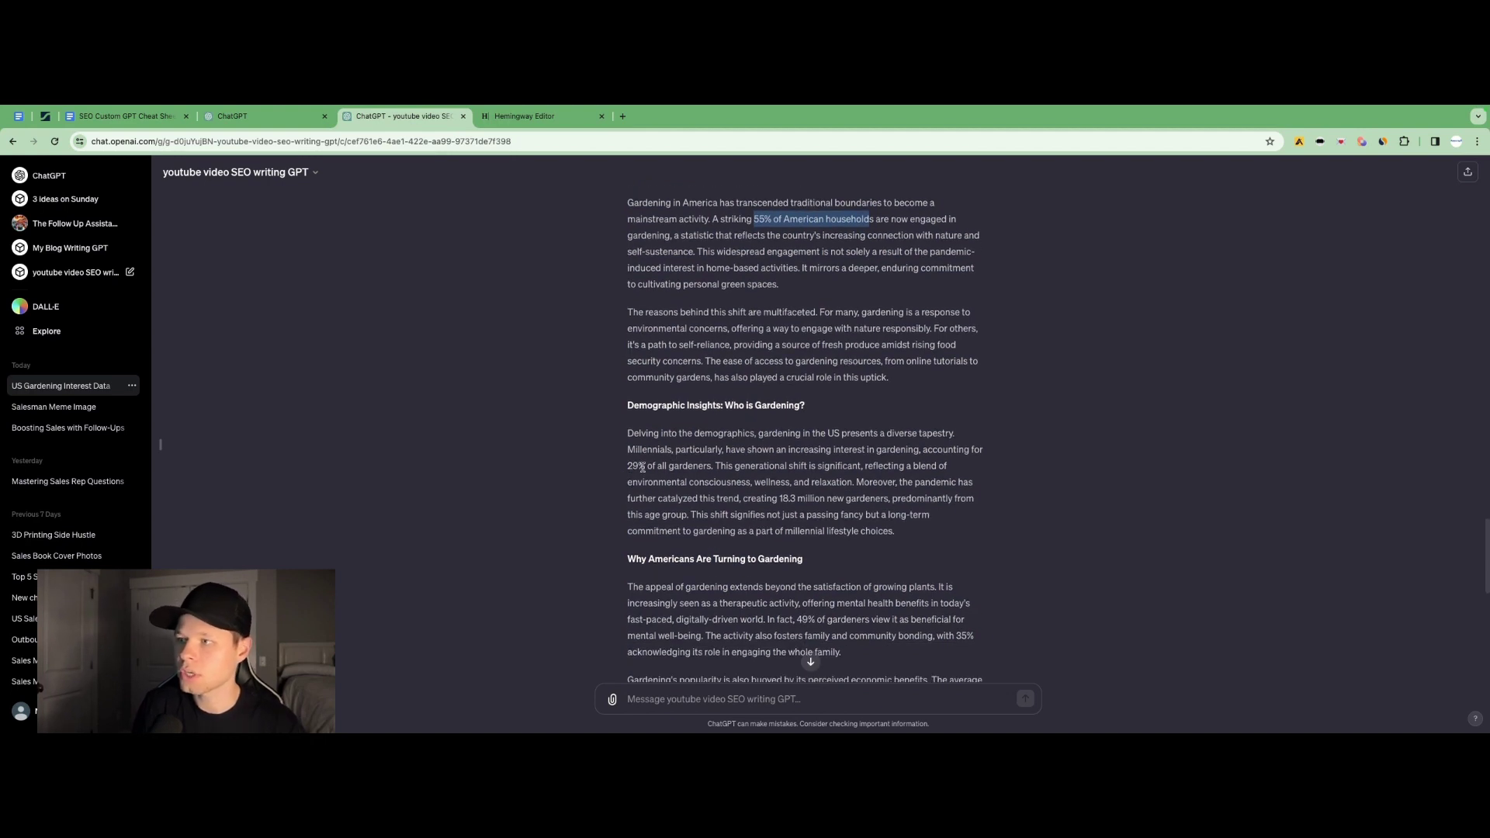
{"action": "left_click_drag", "start_coordinate": [629, 464], "coordinate": [890, 499]}
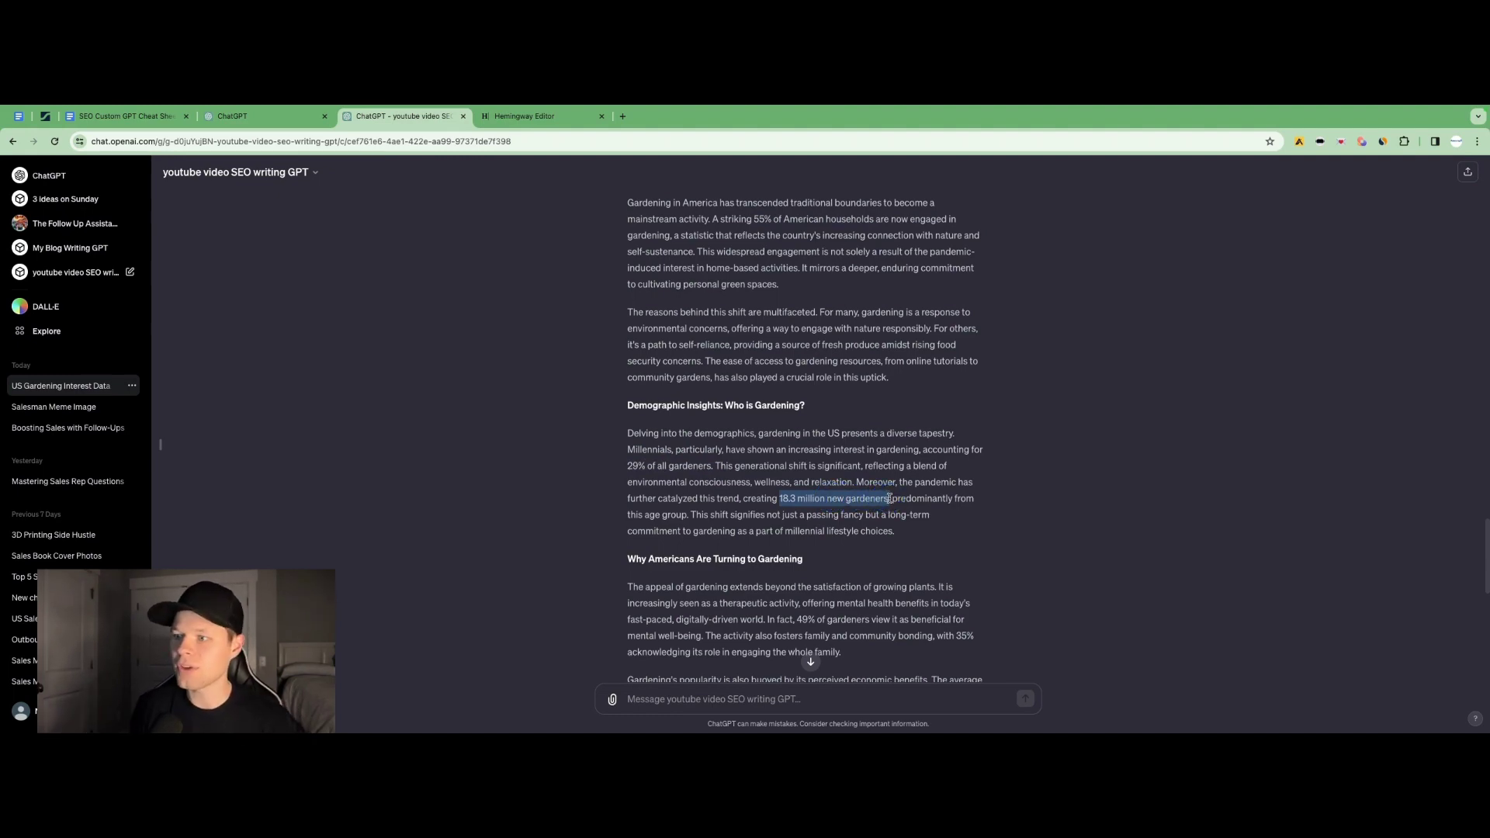
{"action": "scroll", "coordinate": [889, 498], "scroll_direction": "down", "scroll_amount": 6}
{"action": "scroll", "coordinate": [889, 500], "scroll_direction": "down", "scroll_amount": 2}
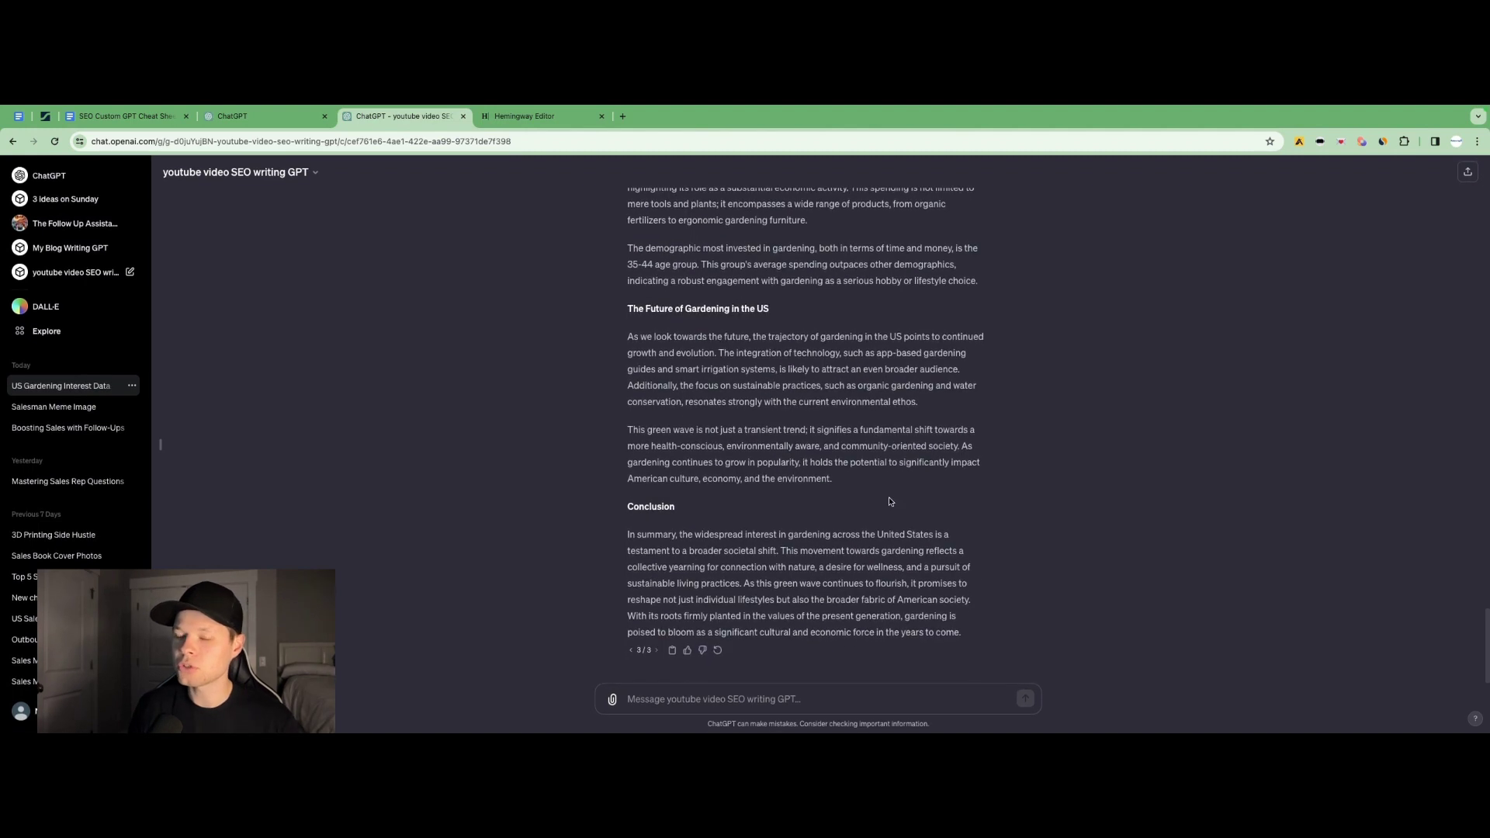